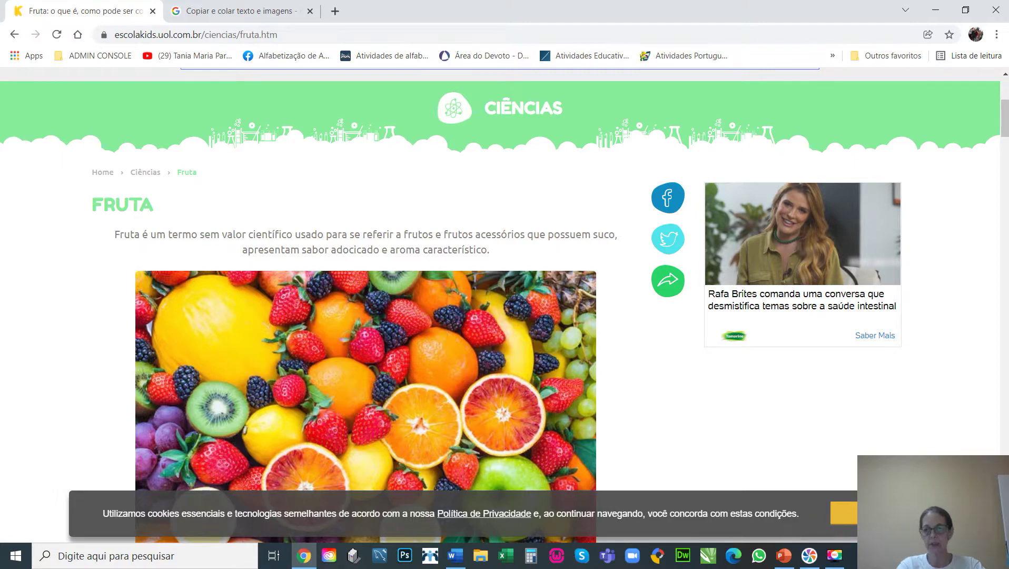
Step: Accept the cookie notice and copy the whole Fruta article, from above its title through the author credit, including the images
{"action": "left_click", "coordinate": [845, 513]}
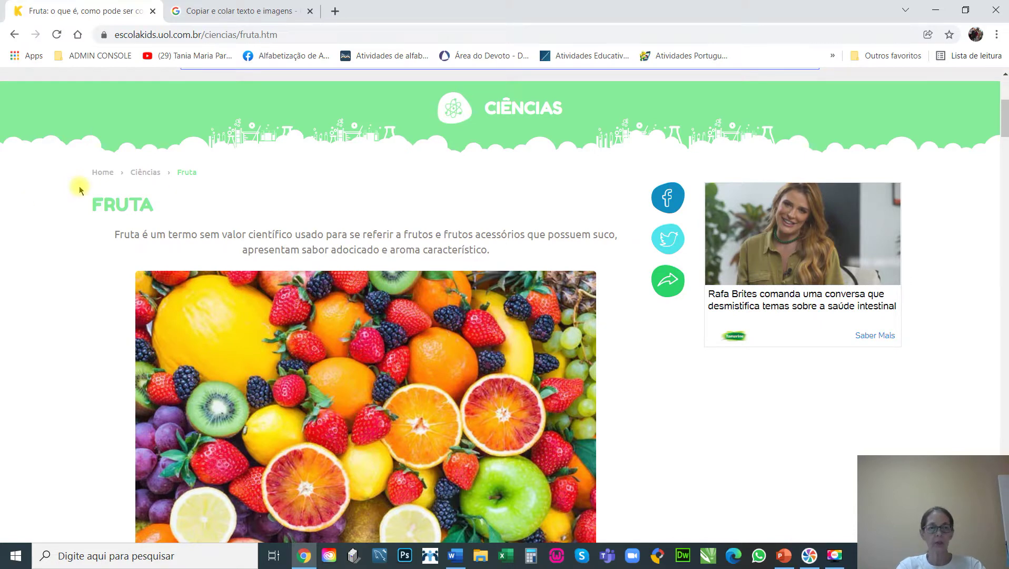
{"action": "left_click_drag", "start_coordinate": [79, 190], "coordinate": [221, 481]}
{"action": "left_click_drag", "start_coordinate": [398, 304], "coordinate": [216, 216]}
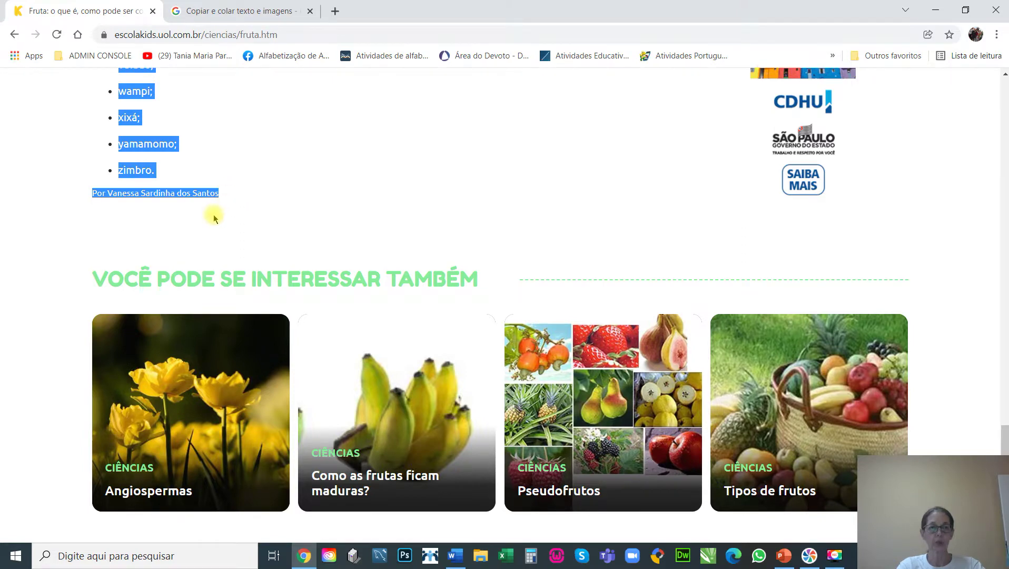
{"action": "scroll", "coordinate": [216, 216], "scroll_direction": "up", "scroll_amount": 2}
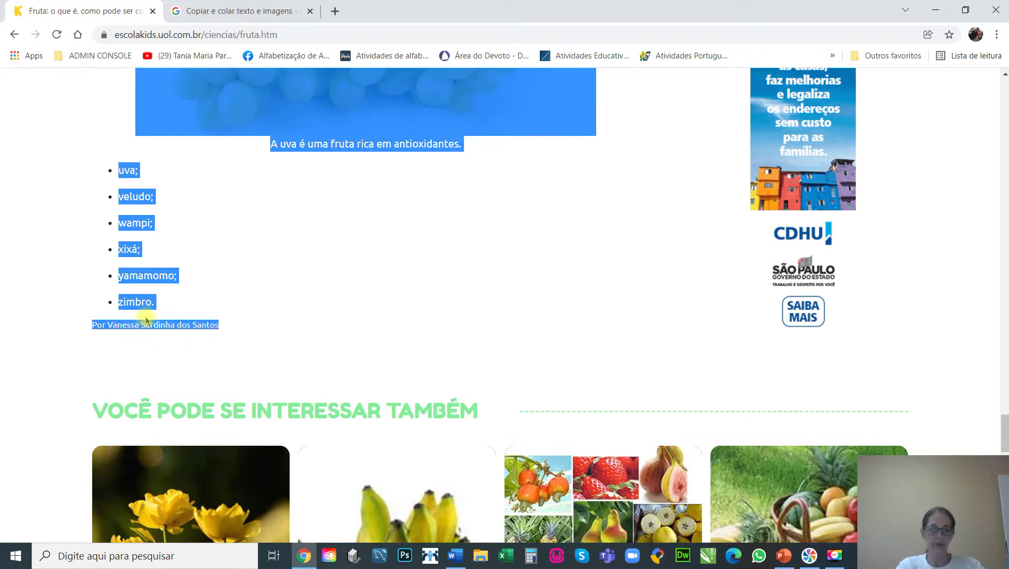
{"action": "scroll", "coordinate": [147, 320], "scroll_direction": "up", "scroll_amount": 4}
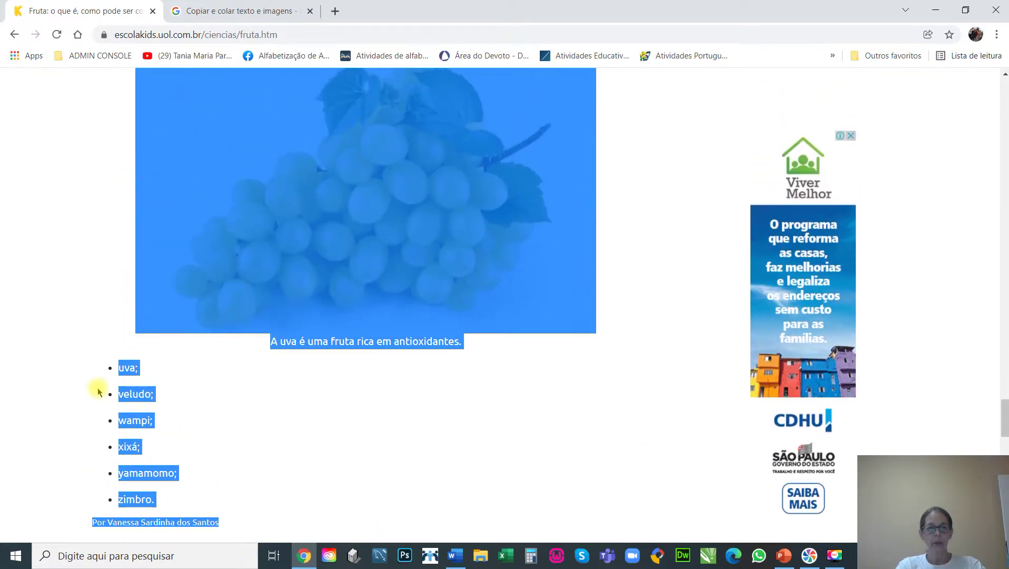
{"action": "scroll", "coordinate": [329, 200], "scroll_direction": "up", "scroll_amount": 12}
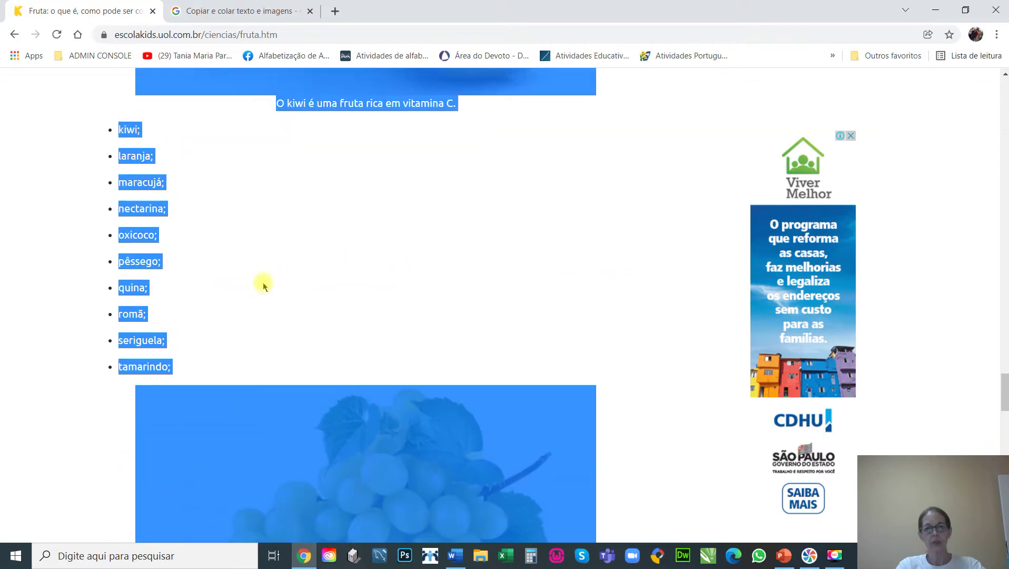
{"action": "scroll", "coordinate": [243, 274], "scroll_direction": "up", "scroll_amount": 11}
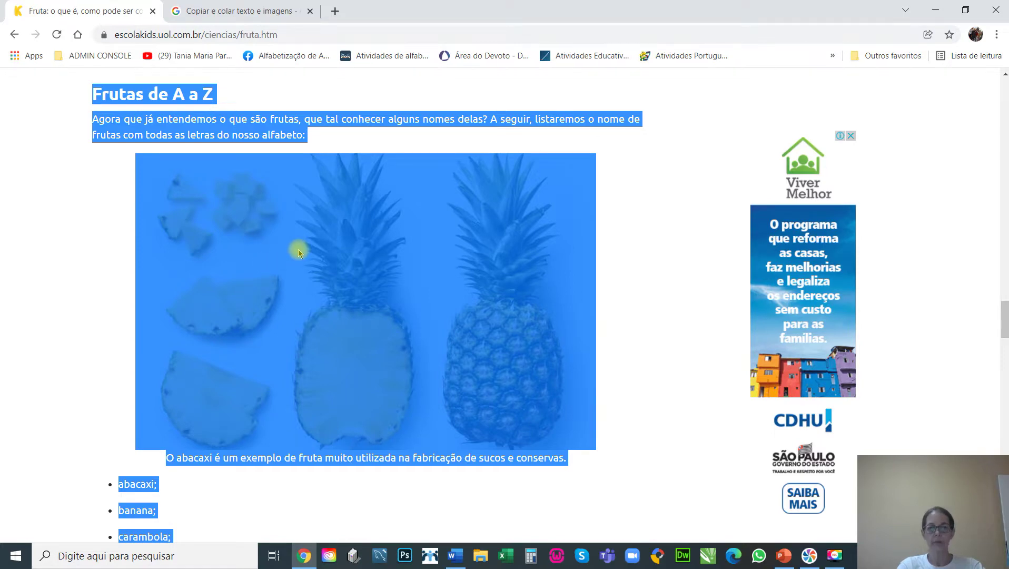
{"action": "right_click", "coordinate": [351, 253]}
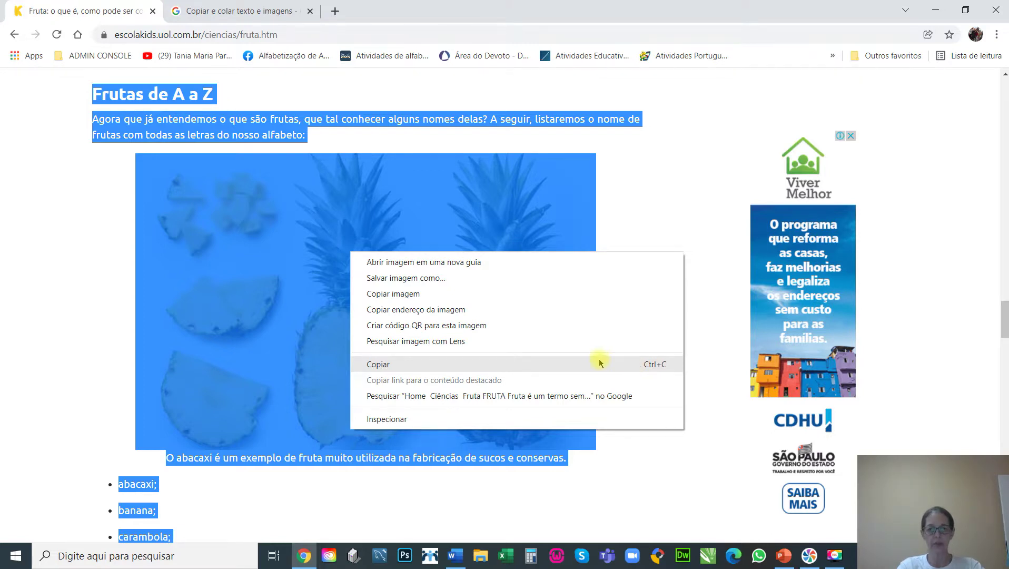
{"action": "left_click", "coordinate": [390, 366]}
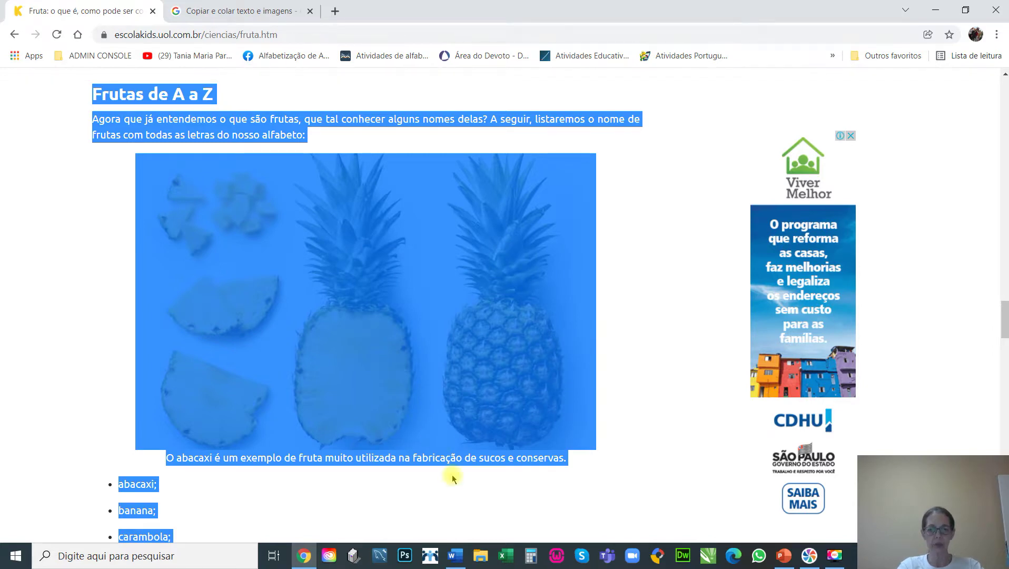
Step: Switch to Word and paste the copied article on the empty line below the introductory text in Documento1
{"action": "mouse_move", "coordinate": [458, 561]}
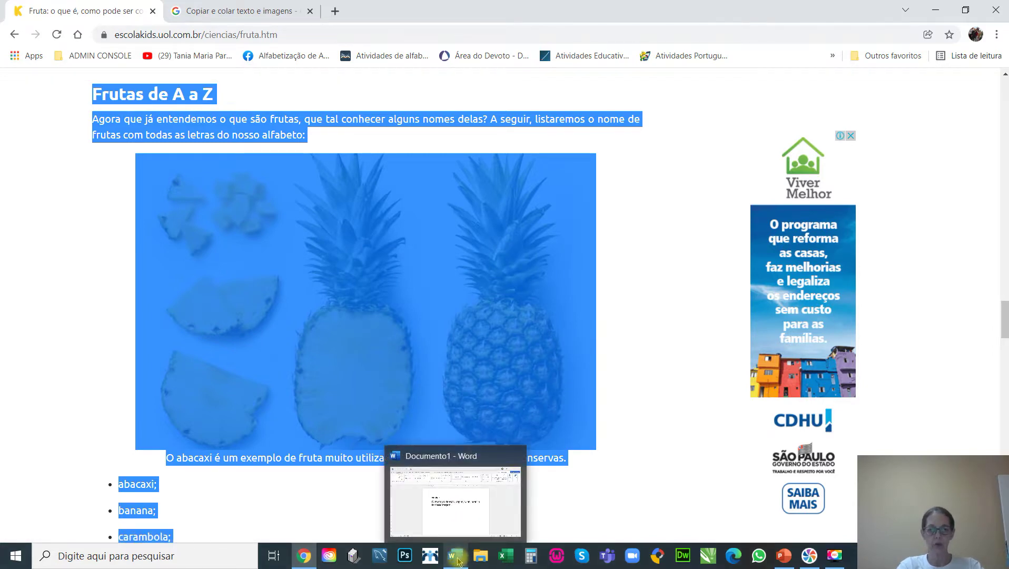
{"action": "left_click", "coordinate": [444, 516]}
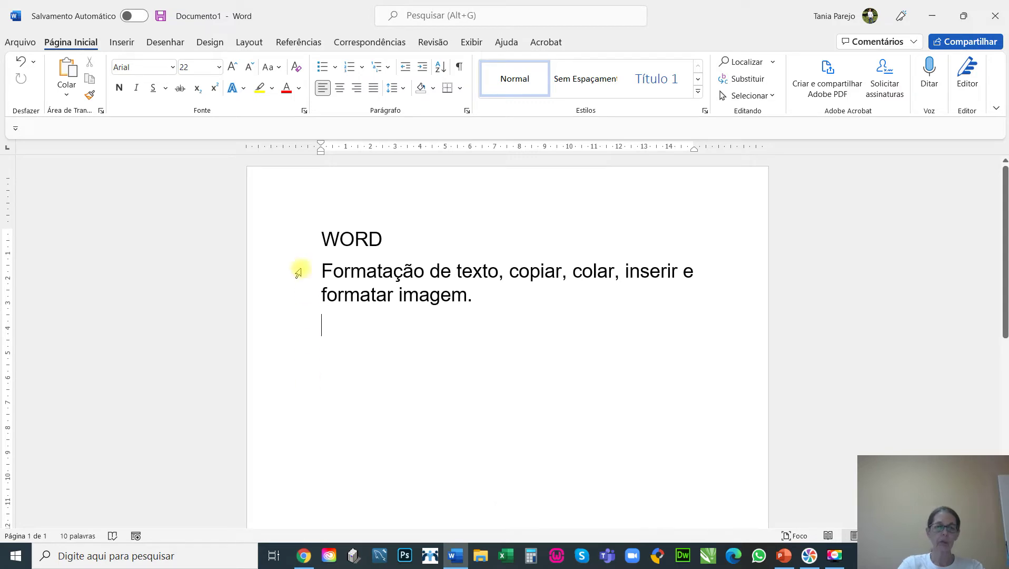
{"action": "left_click", "coordinate": [62, 68]}
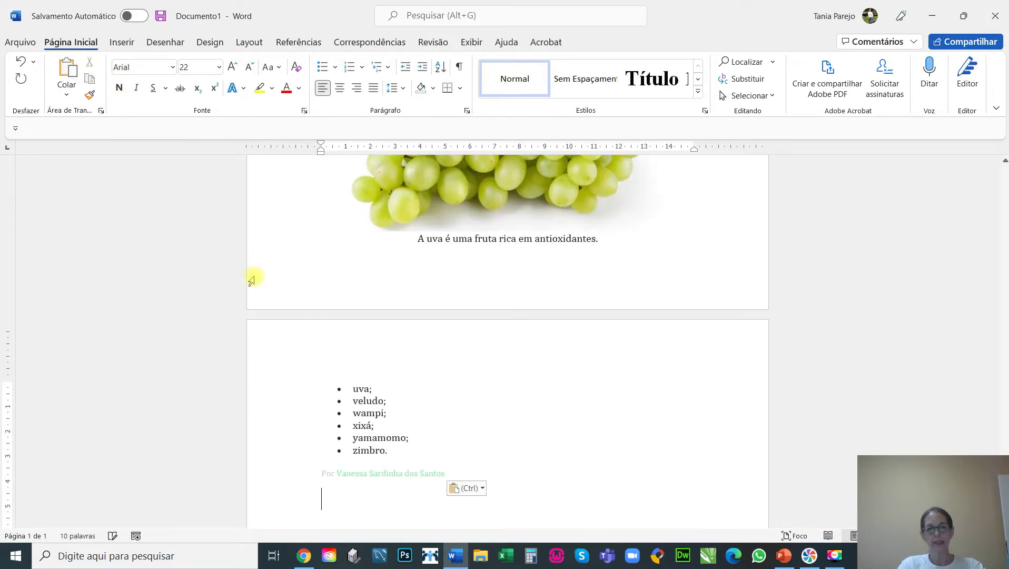
{"action": "scroll", "coordinate": [419, 487], "scroll_direction": "up", "scroll_amount": 3}
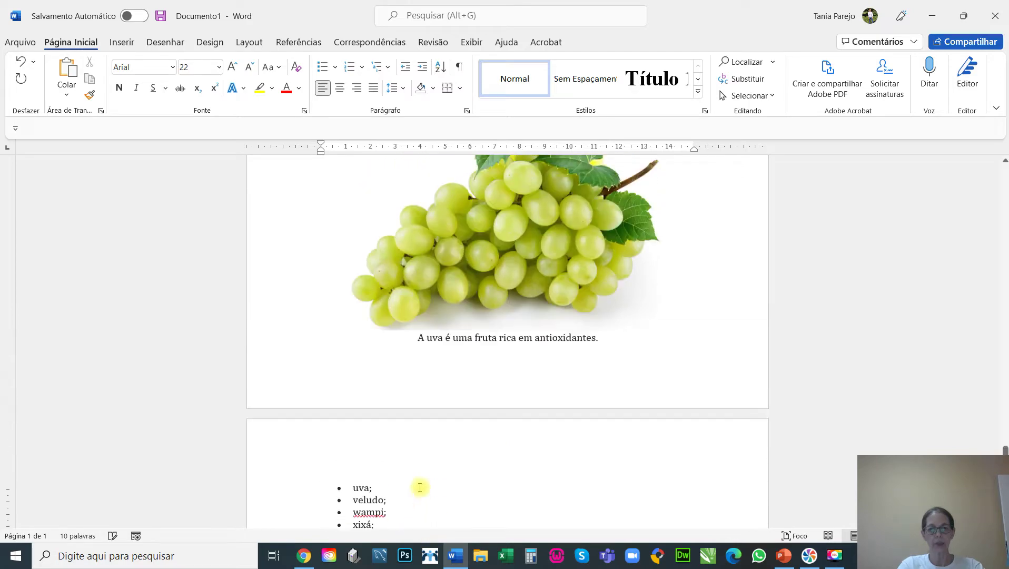
{"action": "scroll", "coordinate": [420, 487], "scroll_direction": "up", "scroll_amount": 15}
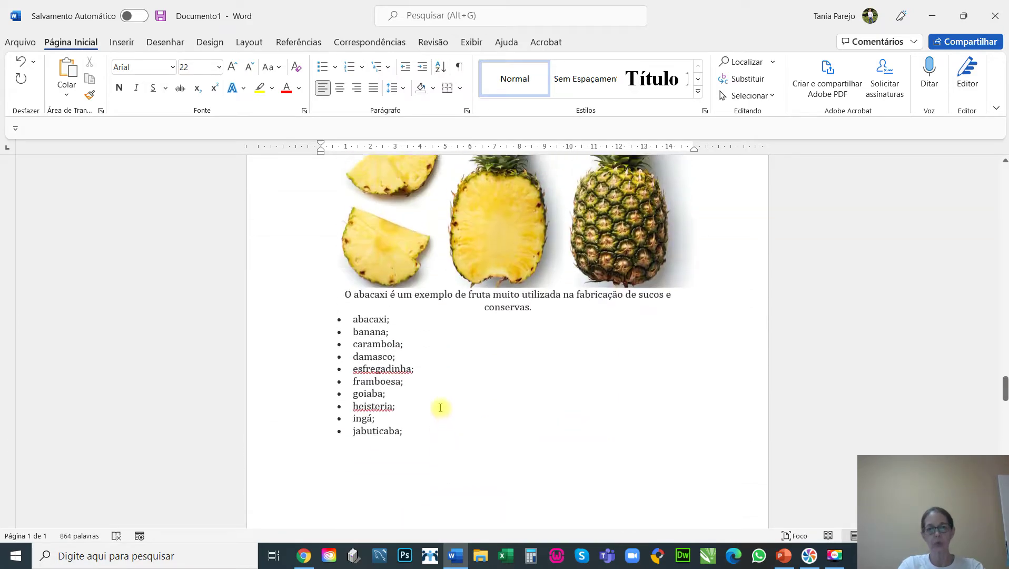
{"action": "scroll", "coordinate": [440, 407], "scroll_direction": "up", "scroll_amount": 15}
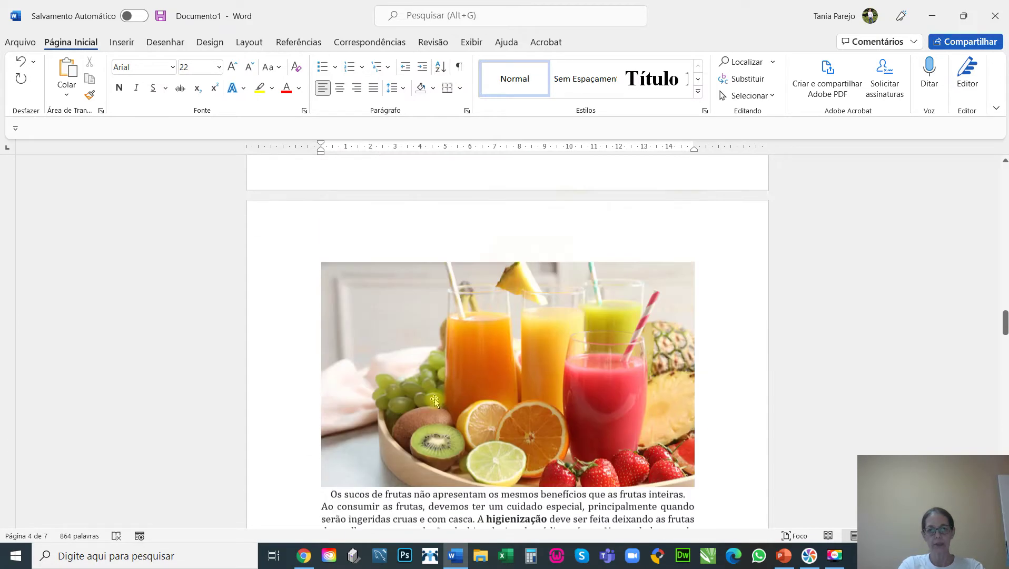
{"action": "scroll", "coordinate": [473, 431], "scroll_direction": "down", "scroll_amount": 8}
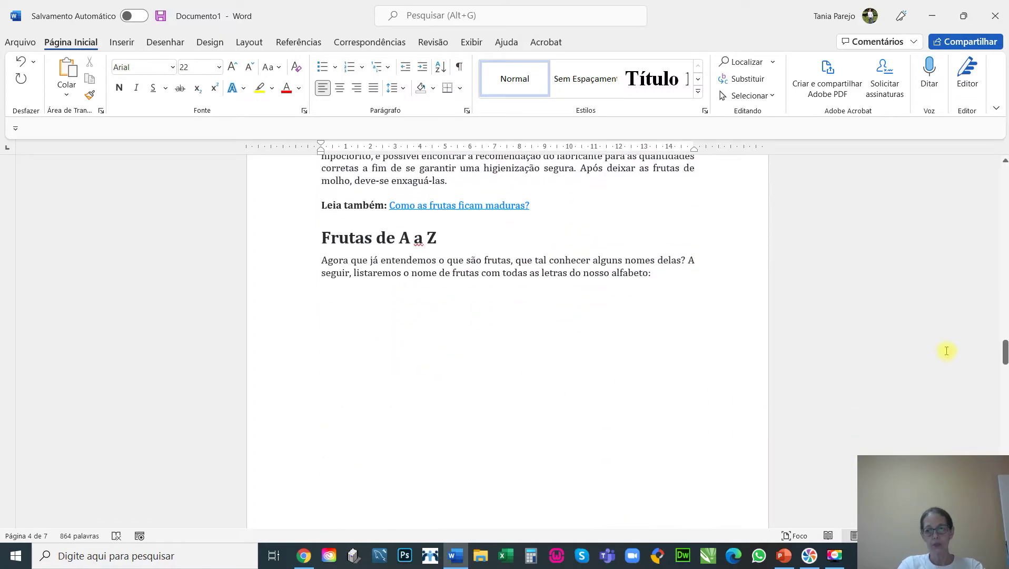
{"action": "left_click_drag", "start_coordinate": [1005, 352], "coordinate": [1004, 457]}
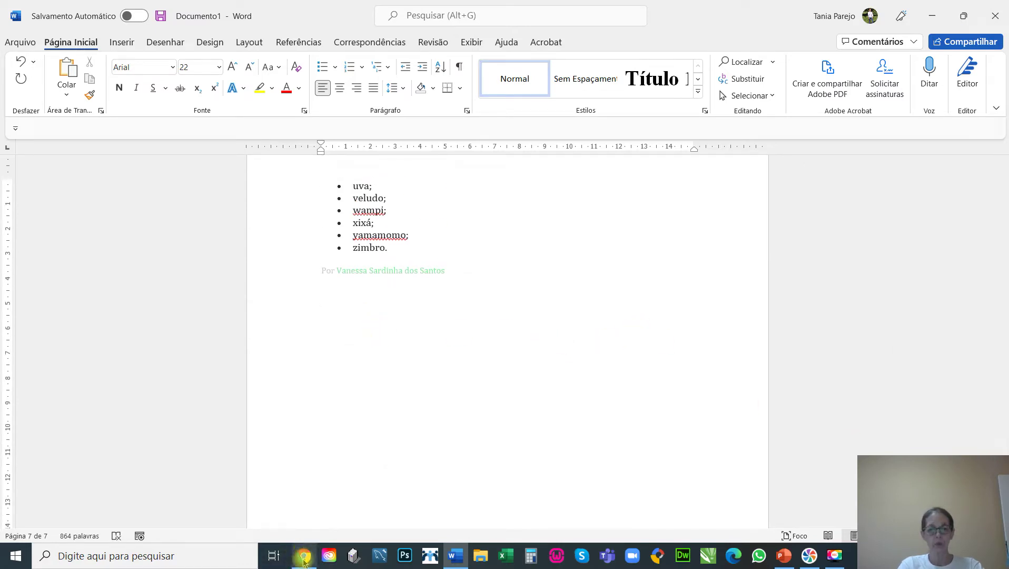
Step: Switch back to Chrome and copy the web address of the Fruta article
{"action": "mouse_move", "coordinate": [303, 562]}
{"action": "left_click", "coordinate": [295, 501]}
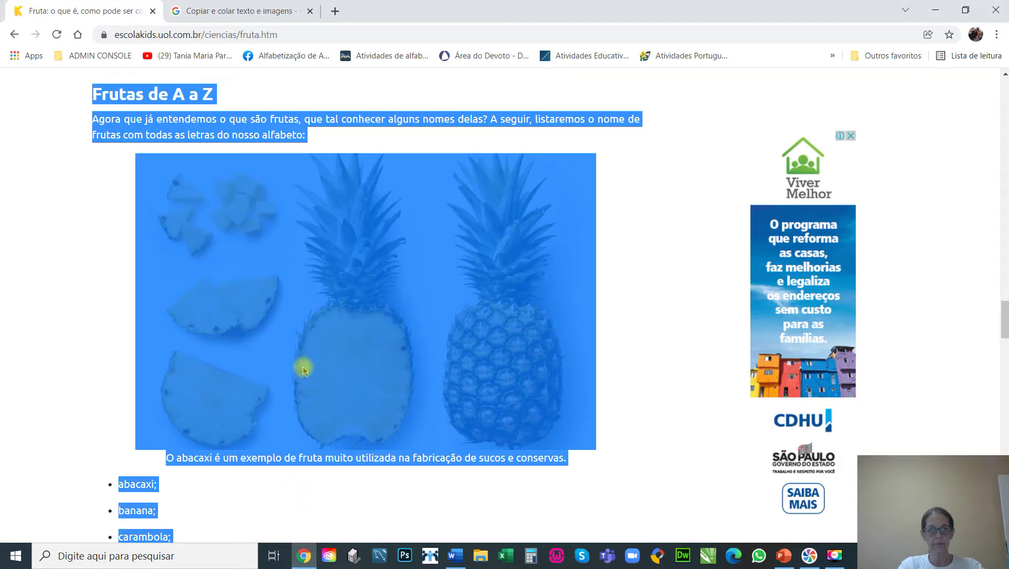
{"action": "left_click", "coordinate": [306, 34]}
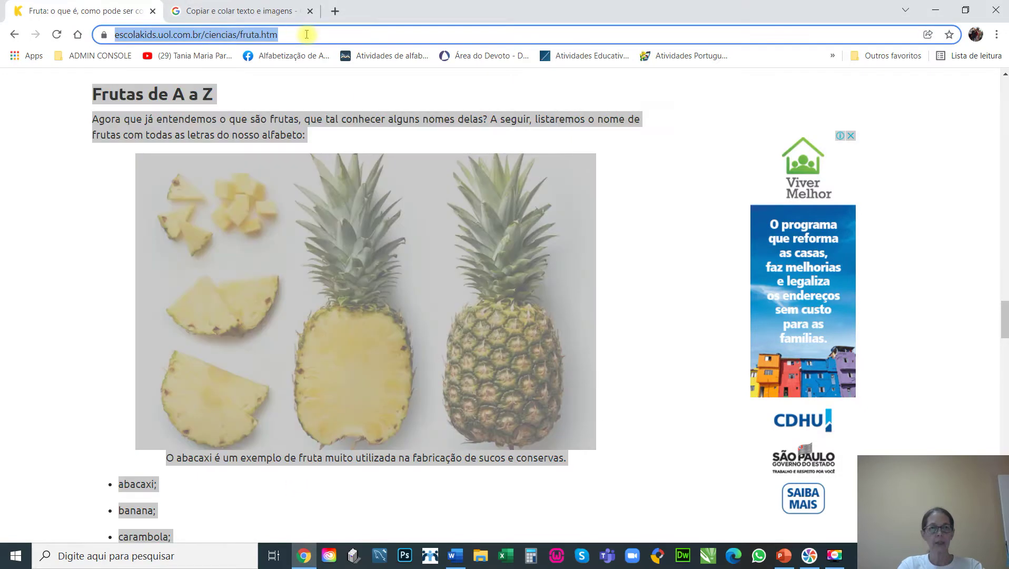
{"action": "right_click", "coordinate": [173, 39]}
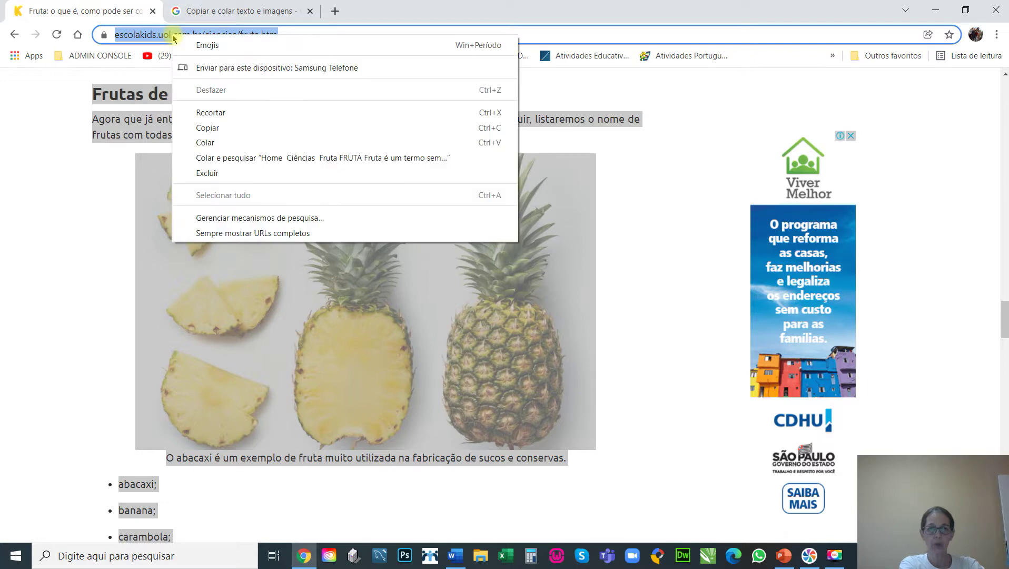
{"action": "left_click", "coordinate": [275, 126]}
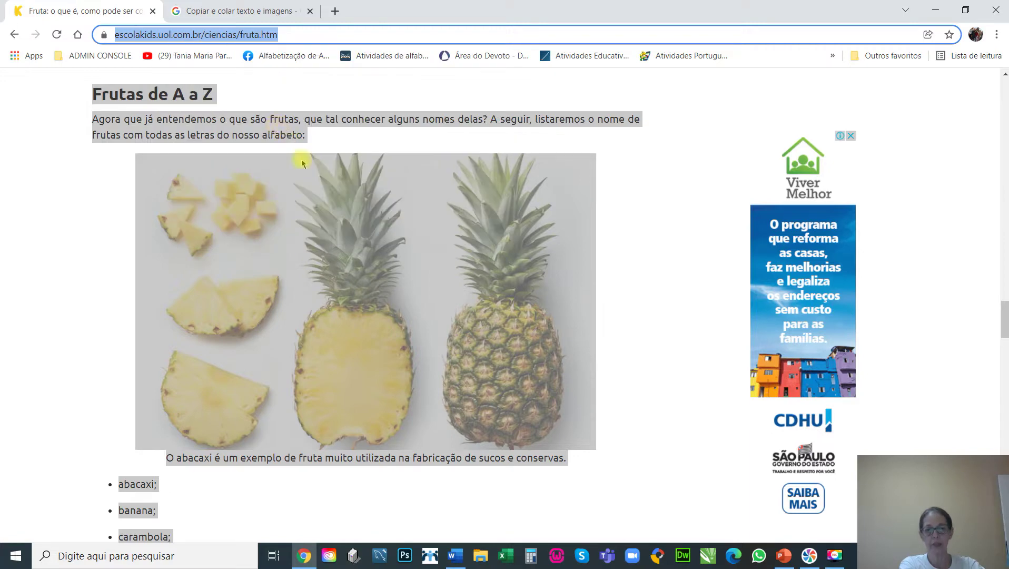
Step: Switch to Word, add the line "Referencia" after the author credit, and paste the article's address beneath it as a hyperlink
{"action": "left_click", "coordinate": [455, 555]}
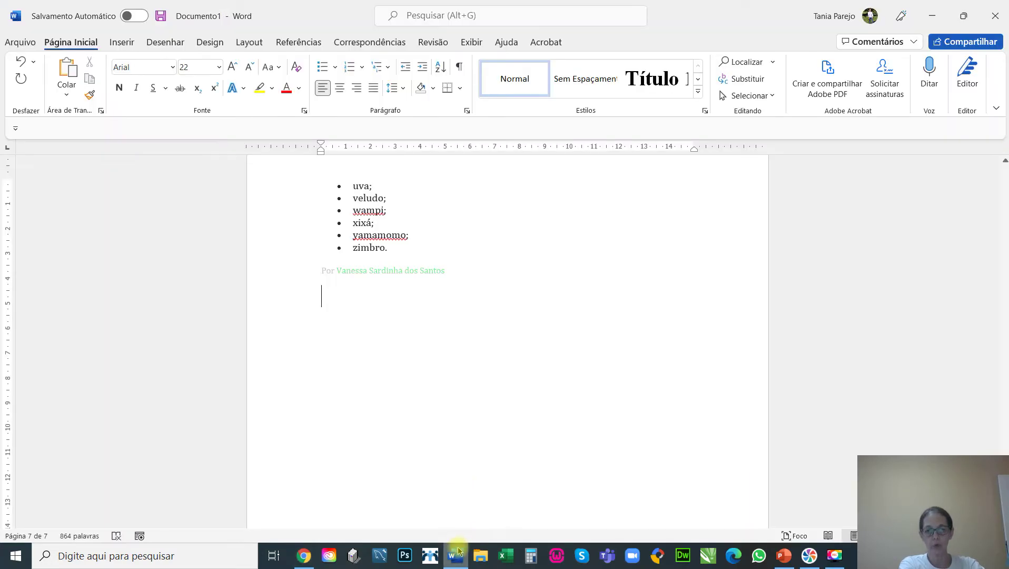
{"action": "left_click", "coordinate": [324, 296]}
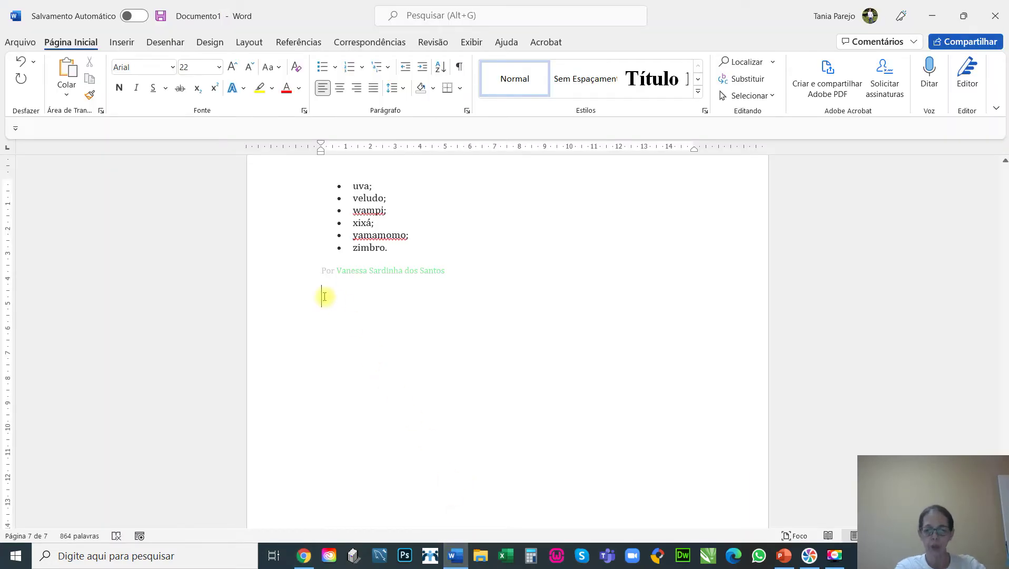
{"action": "type", "text": "Referencia"}
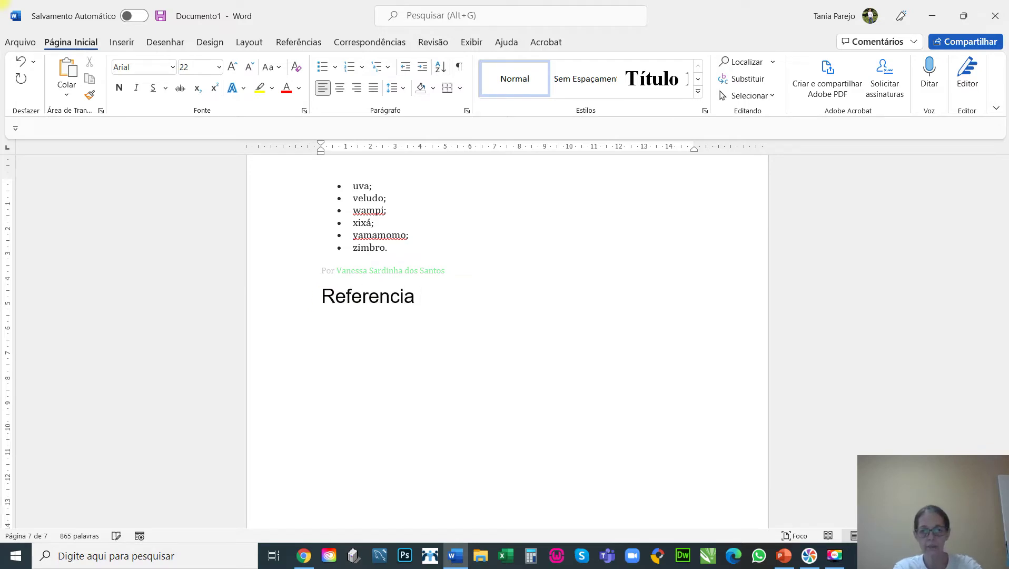
{"action": "key", "text": "Return"}
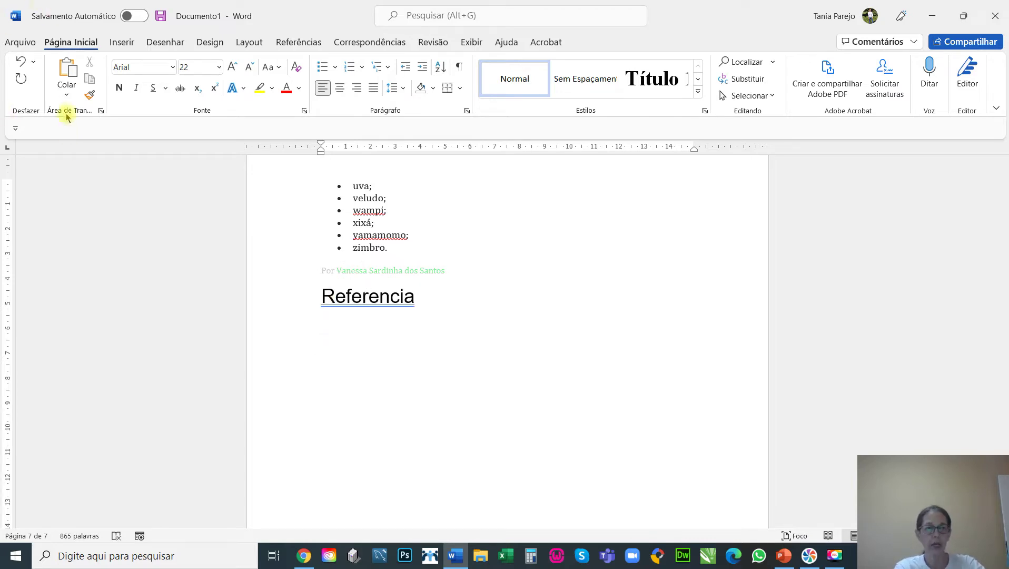
{"action": "left_click", "coordinate": [67, 69]}
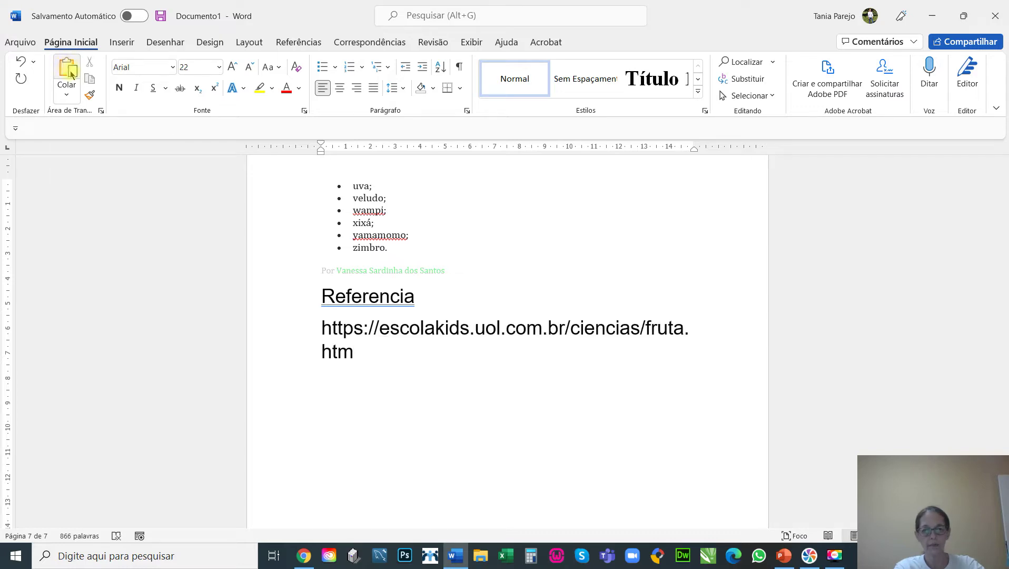
{"action": "key", "text": "Return"}
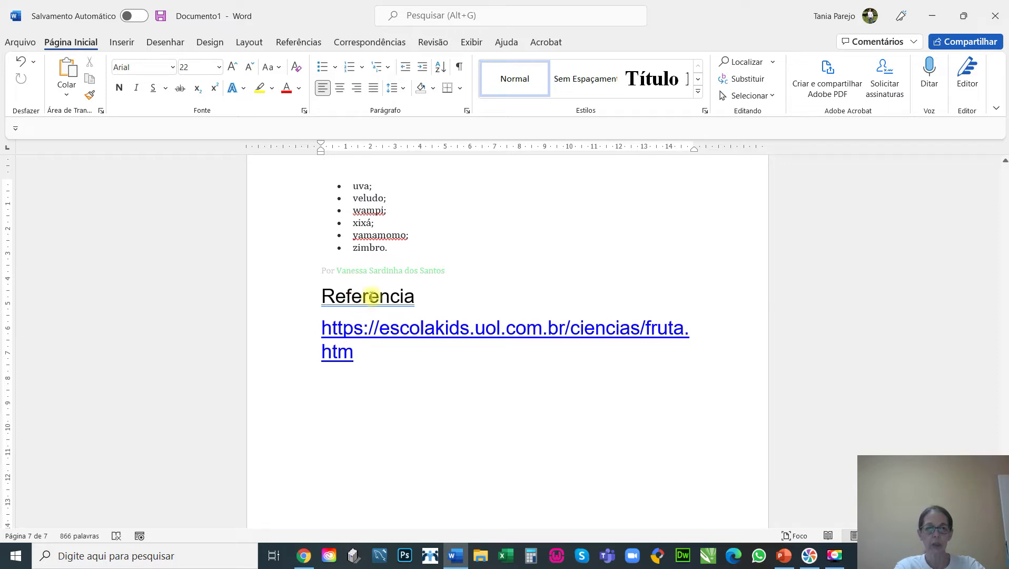
Step: Correct the spelling of the reference heading to "Referência"
{"action": "left_click_drag", "start_coordinate": [371, 295], "coordinate": [377, 297]}
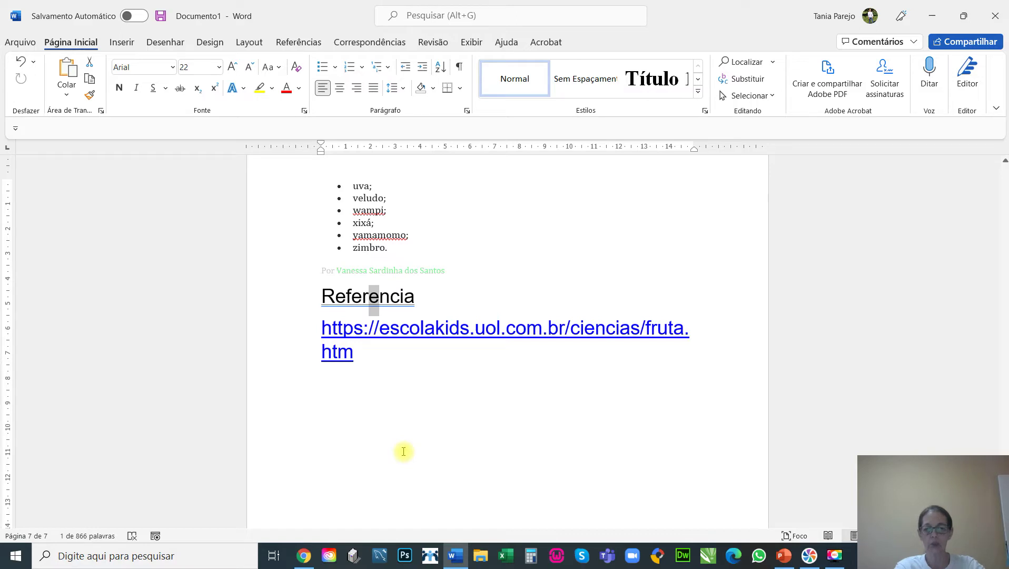
{"action": "key", "text": "Right"}
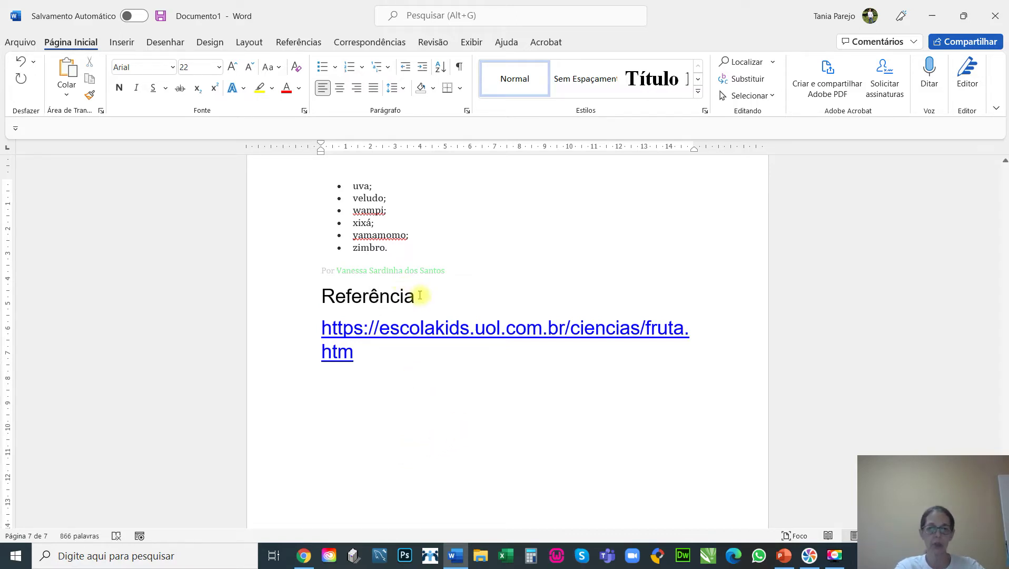
{"action": "left_click_drag", "start_coordinate": [416, 291], "coordinate": [308, 287]}
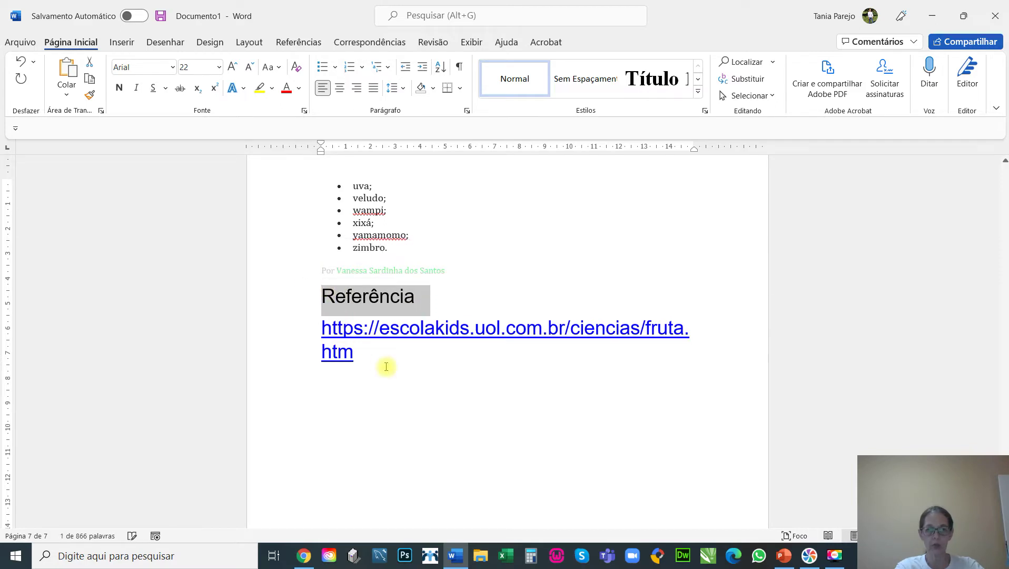
{"action": "left_click", "coordinate": [371, 352]}
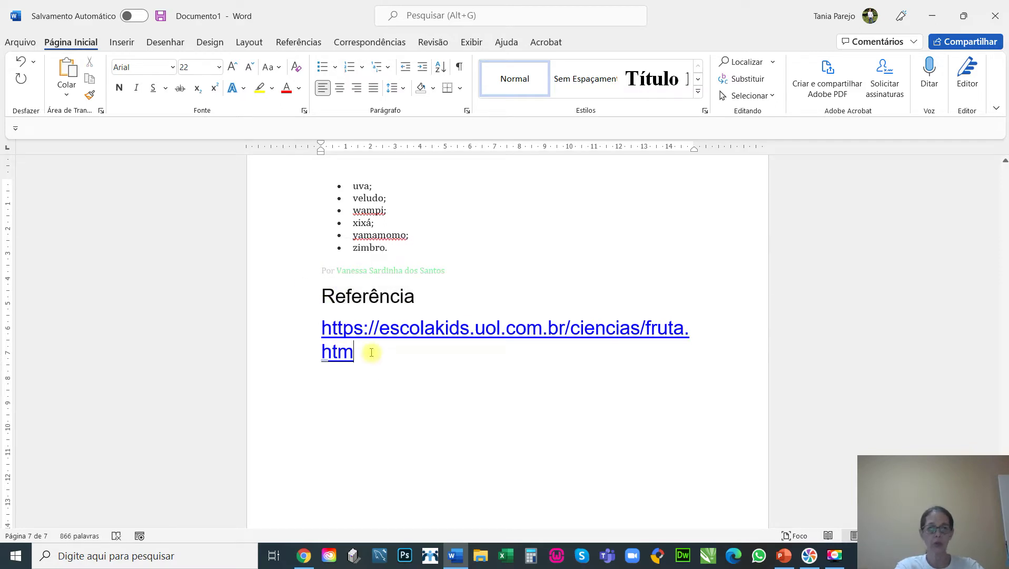
Step: Set the font size of the Referência heading and the link below it to 12
{"action": "left_click_drag", "start_coordinate": [367, 360], "coordinate": [308, 290]}
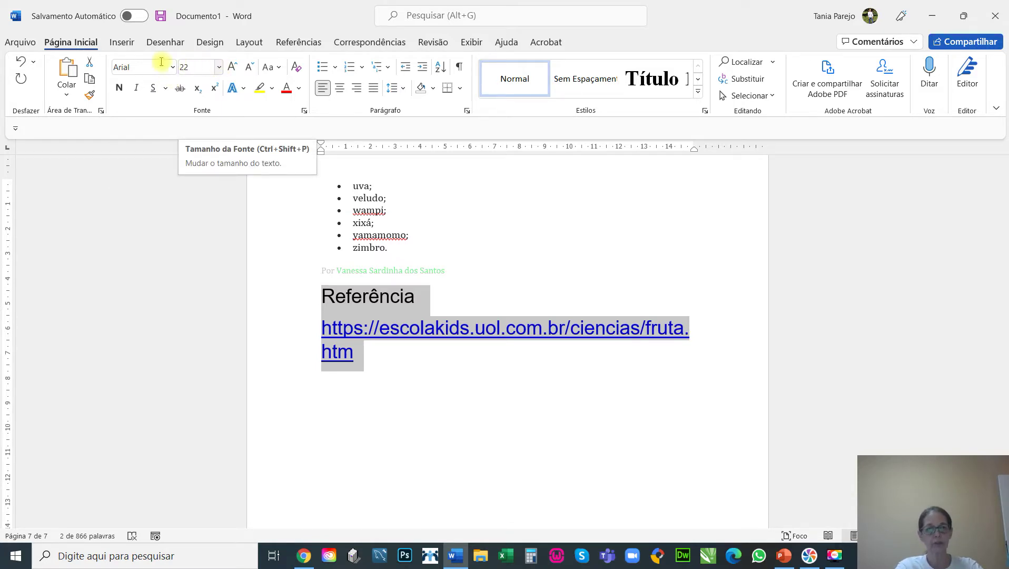
{"action": "left_click", "coordinate": [219, 66]}
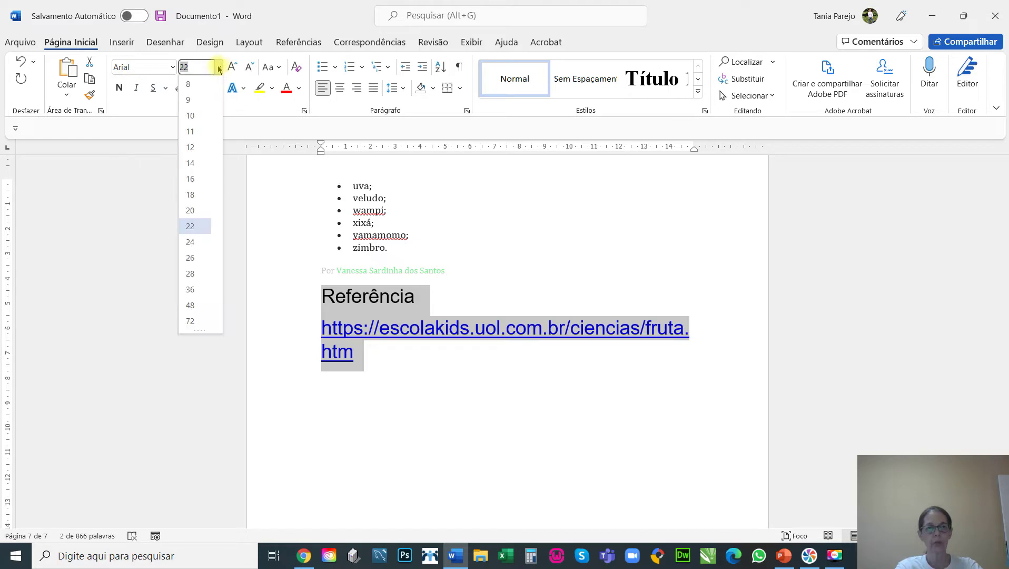
{"action": "left_click", "coordinate": [200, 150]}
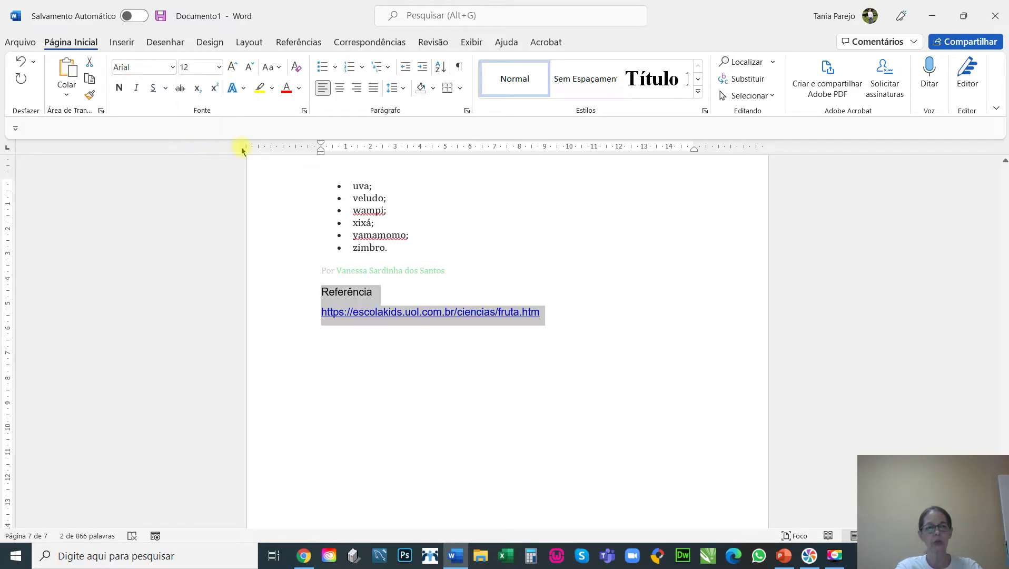
{"action": "left_click", "coordinate": [527, 274]}
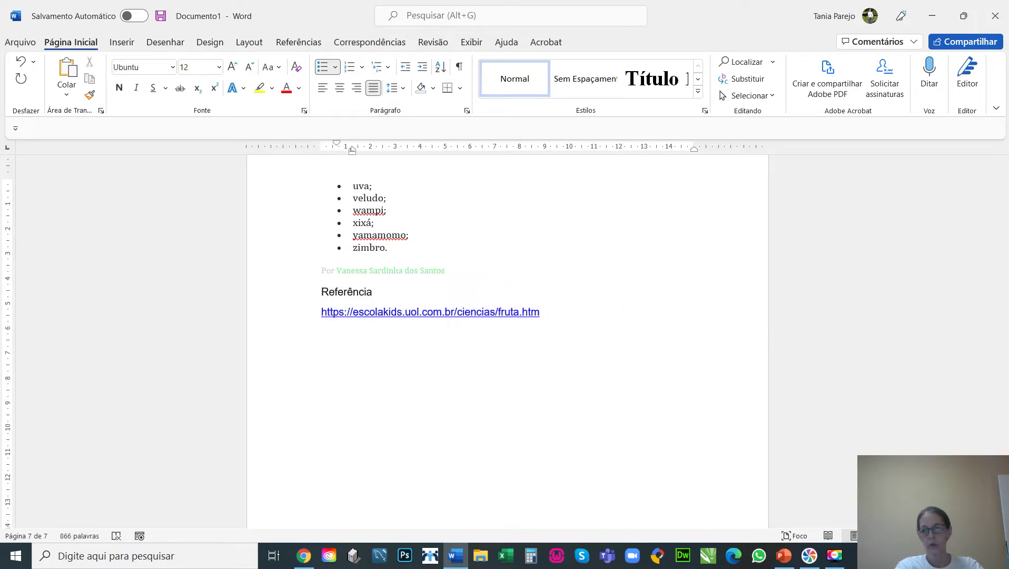
Step: Save the document in the Documents folder as a Word document named "WORD Frutas"
{"action": "left_click", "coordinate": [19, 42]}
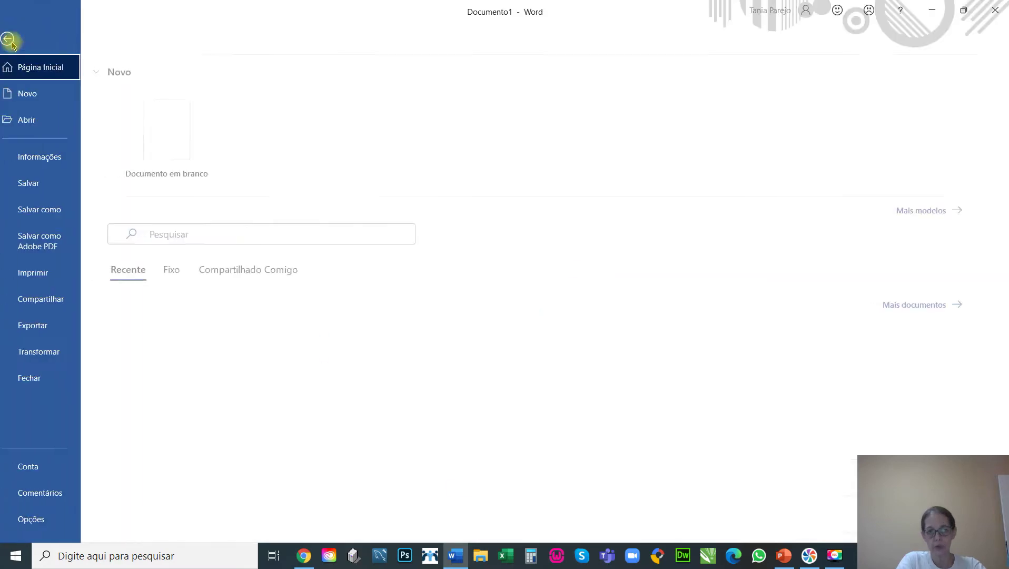
{"action": "left_click", "coordinate": [53, 213]}
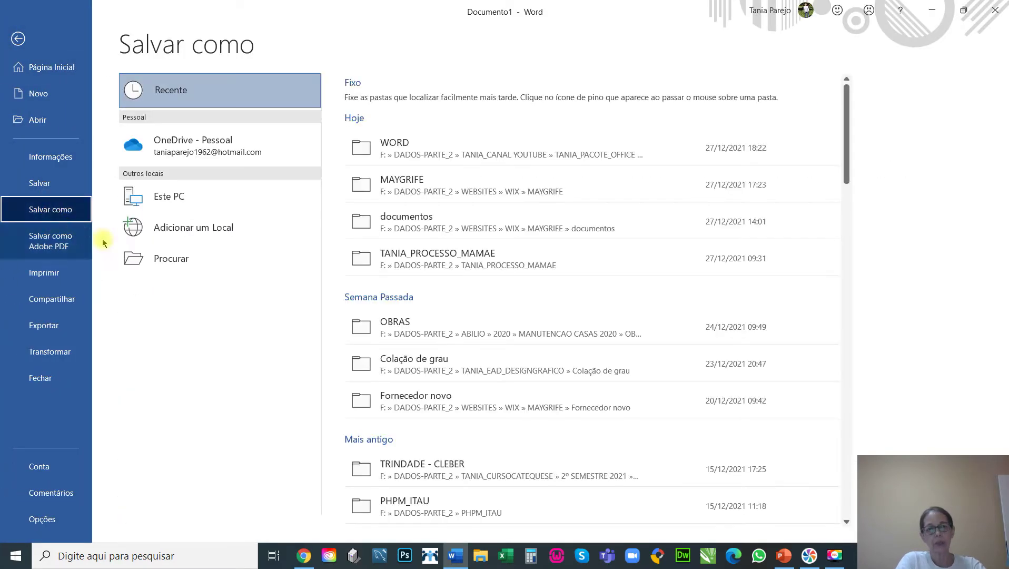
{"action": "left_click", "coordinate": [168, 260]}
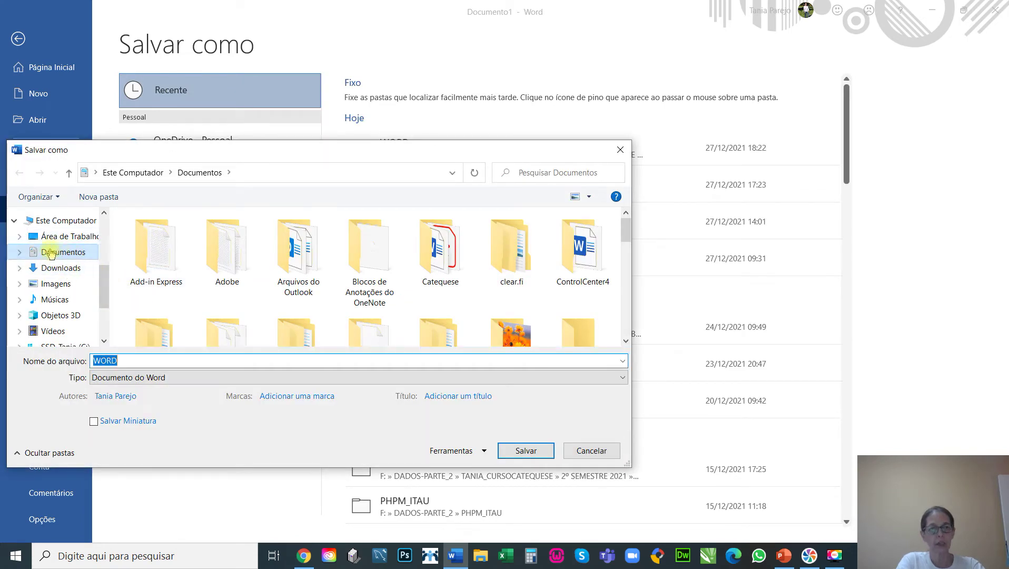
{"action": "left_click", "coordinate": [131, 361]}
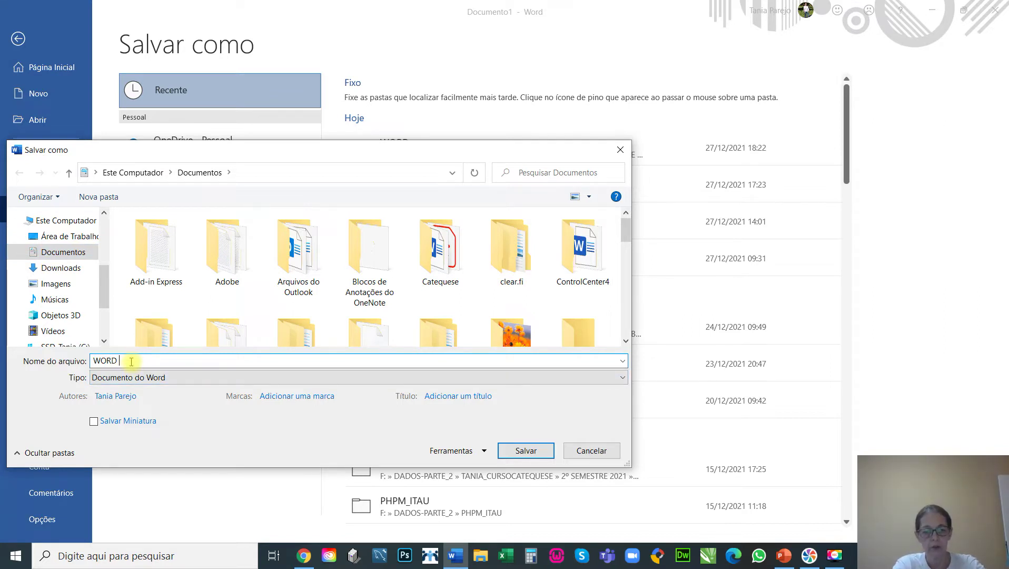
{"action": "type", "text": "Frutas"}
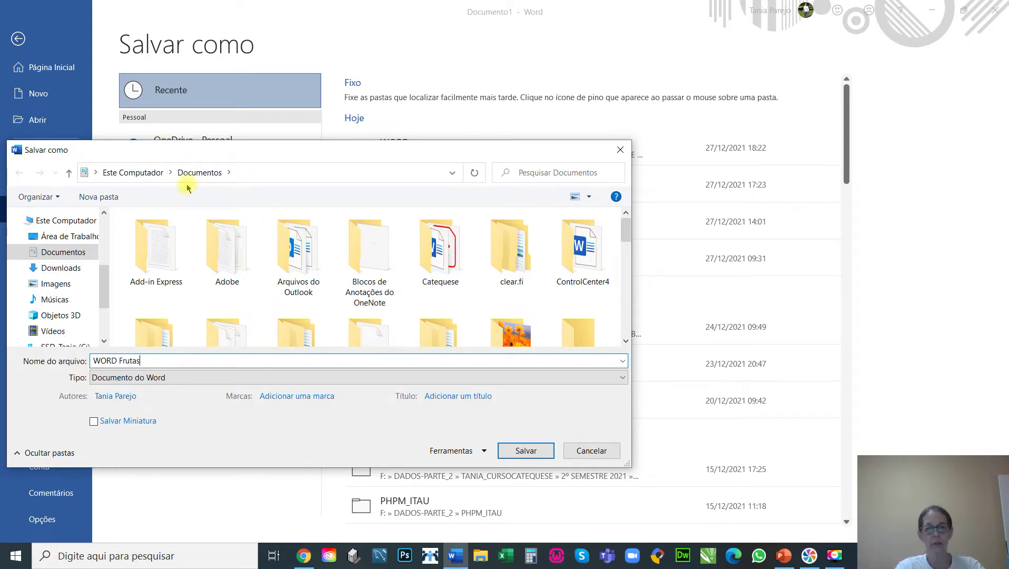
{"action": "left_click", "coordinate": [528, 451]}
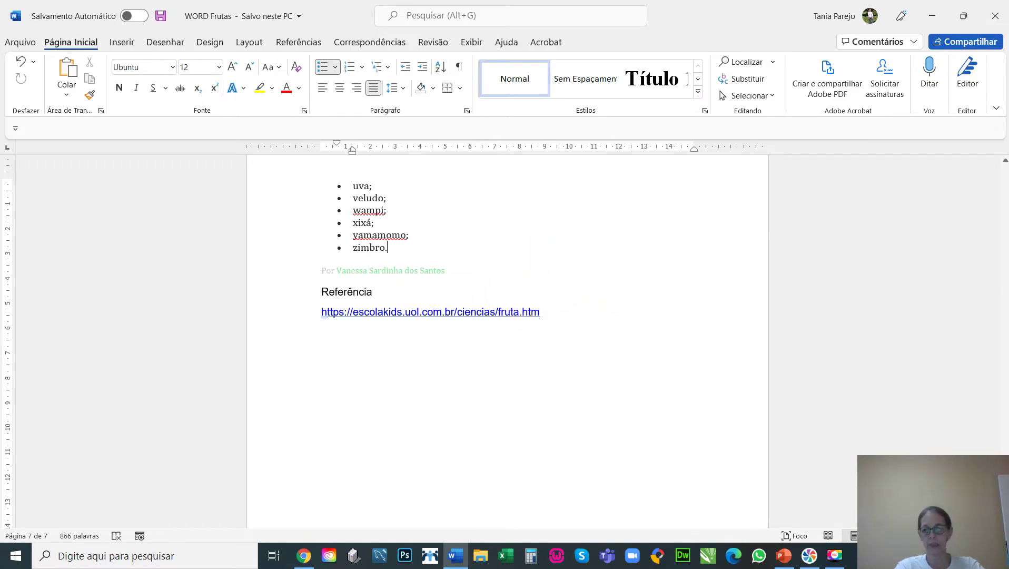
Step: Change the font color of the FRUTA heading on the first page to the standard dark blue
{"action": "left_click_drag", "start_coordinate": [1003, 506], "coordinate": [1003, 171]}
{"action": "scroll", "coordinate": [437, 289], "scroll_direction": "down", "scroll_amount": 2}
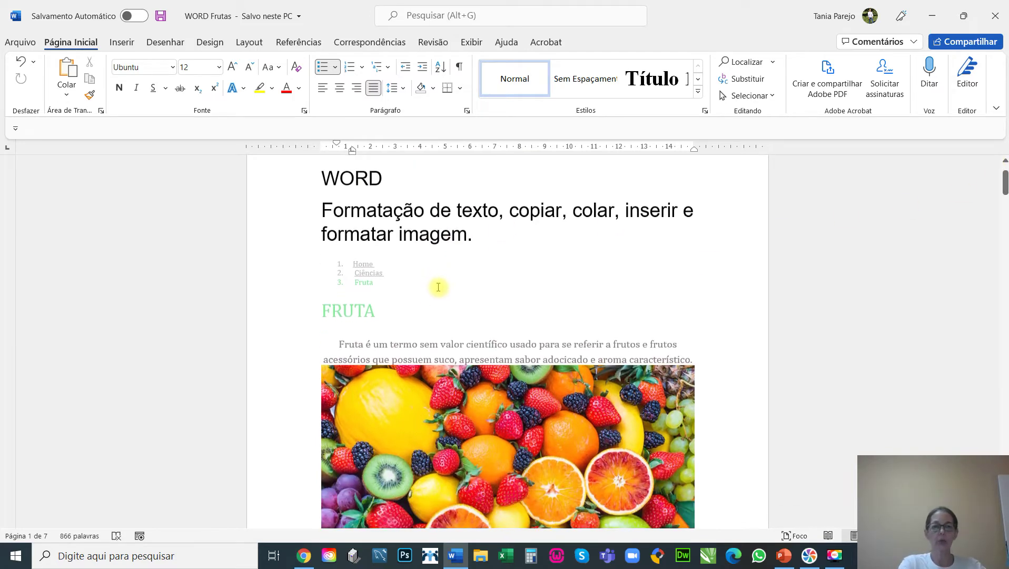
{"action": "scroll", "coordinate": [441, 303], "scroll_direction": "down", "scroll_amount": 2}
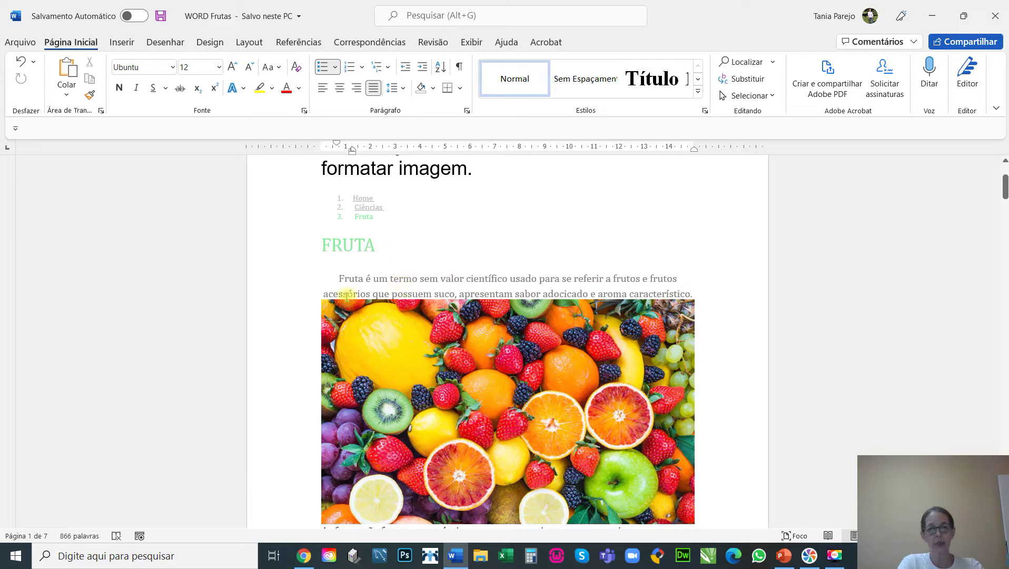
{"action": "left_click_drag", "start_coordinate": [377, 246], "coordinate": [309, 239]}
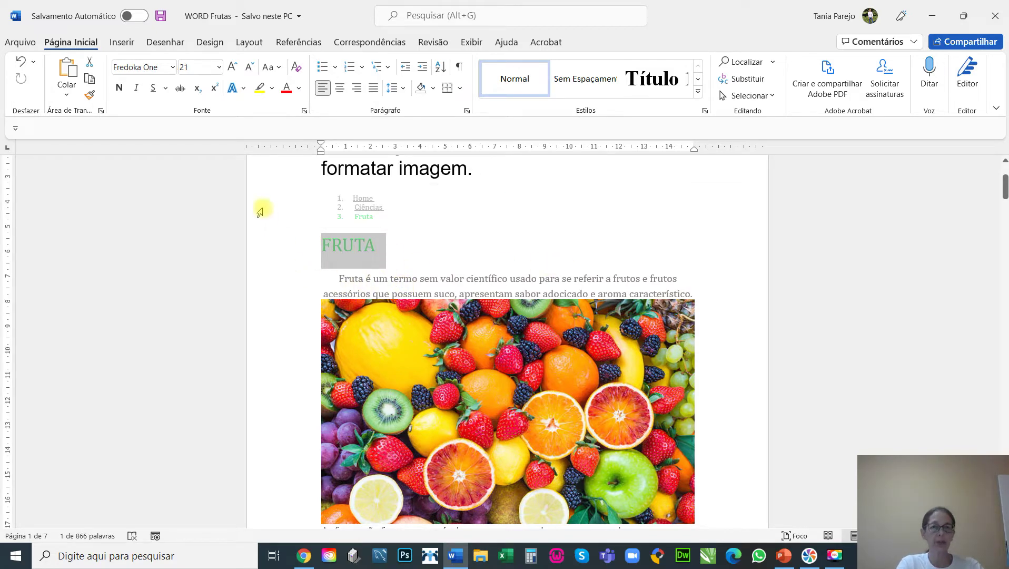
{"action": "left_click", "coordinate": [299, 91]}
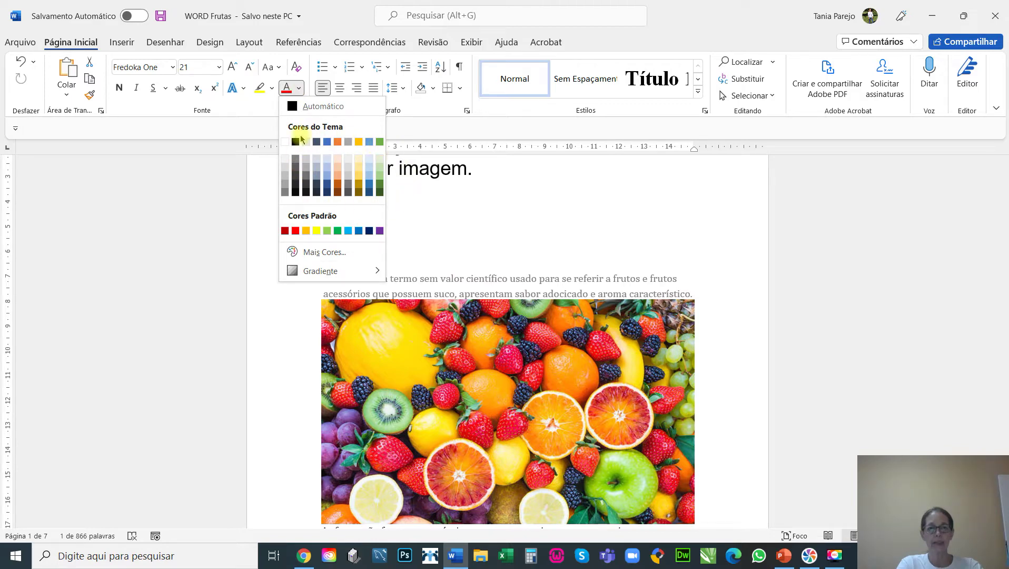
{"action": "left_click", "coordinate": [370, 232]}
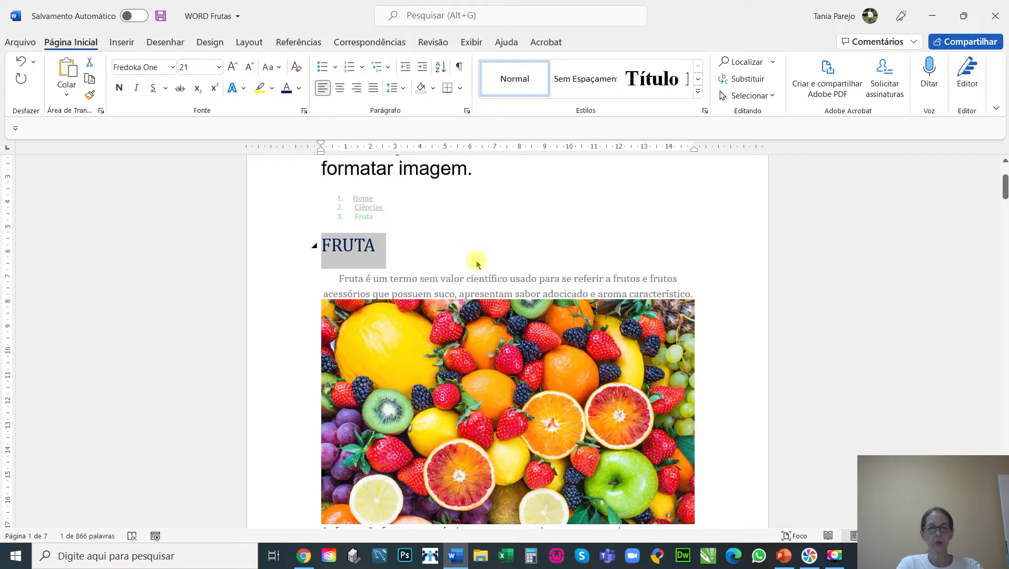
{"action": "left_click", "coordinate": [457, 238]}
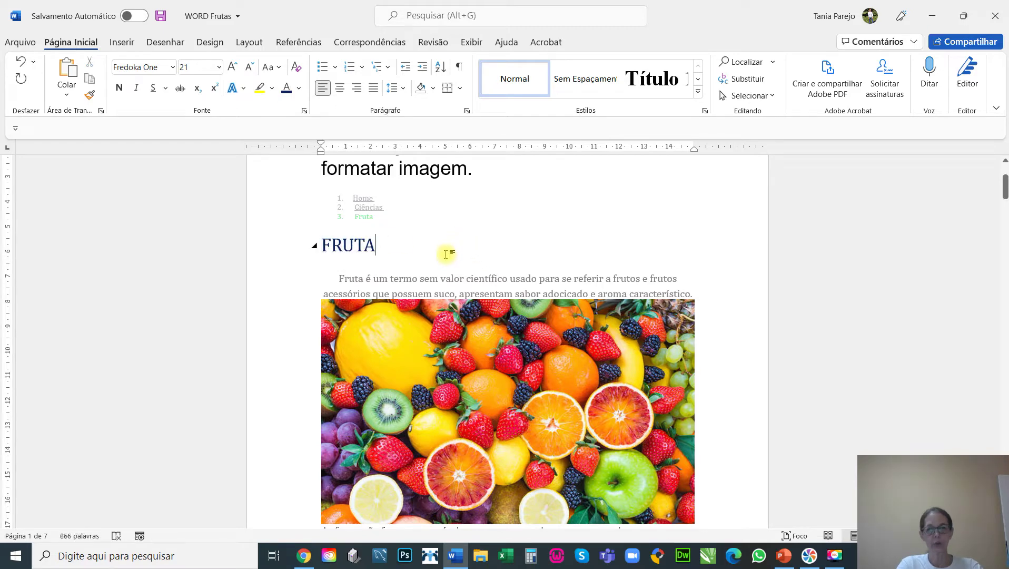
Step: Insert a line break after the introductory sentence ending in "característico." to separate it from the fruit image
{"action": "left_click", "coordinate": [695, 294]}
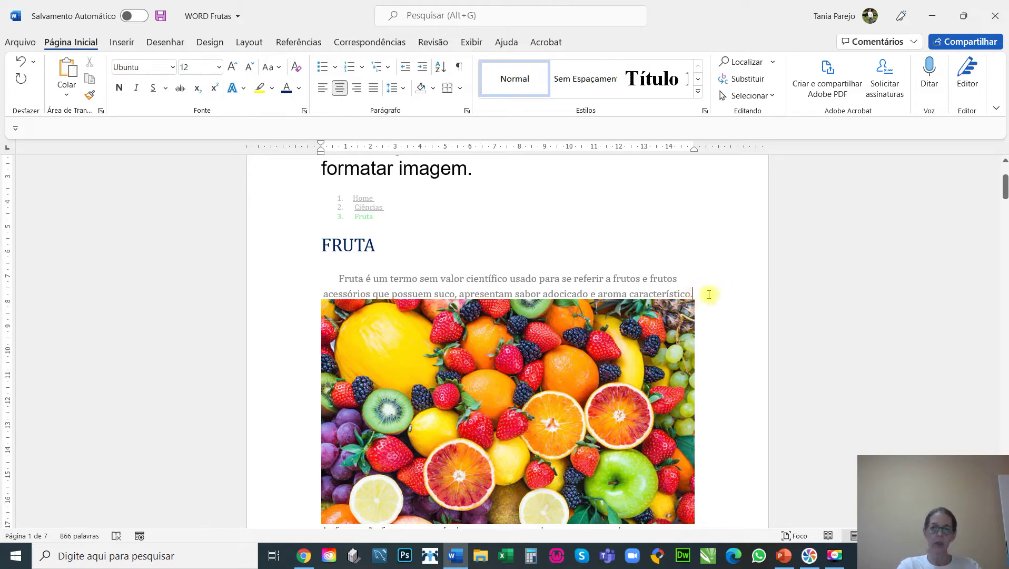
{"action": "left_click", "coordinate": [709, 293]}
{"action": "key", "text": "Return"}
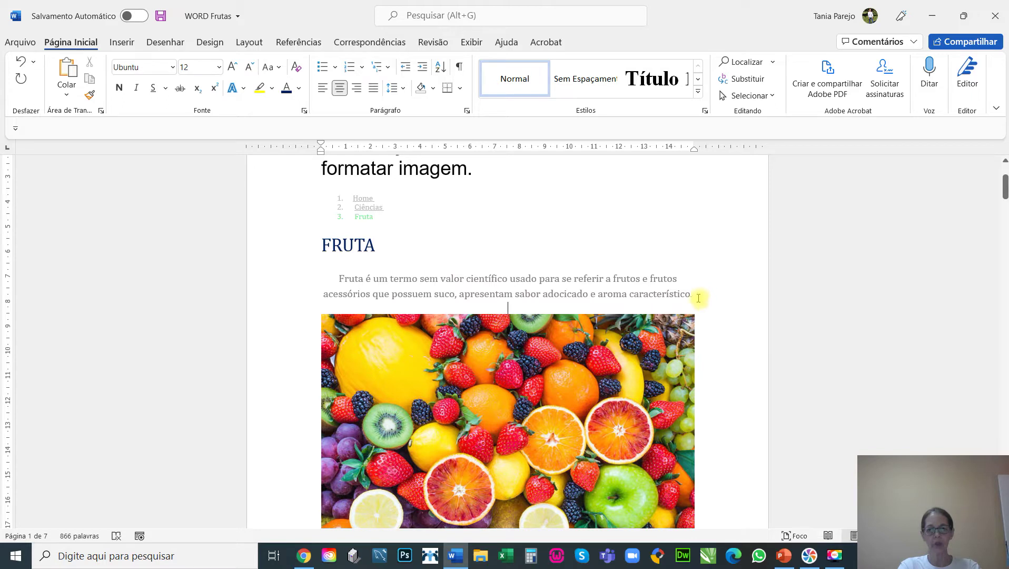
Step: Format the introductory paragraph under the FRUTA heading in Arial with black text
{"action": "left_click_drag", "start_coordinate": [697, 295], "coordinate": [330, 278]}
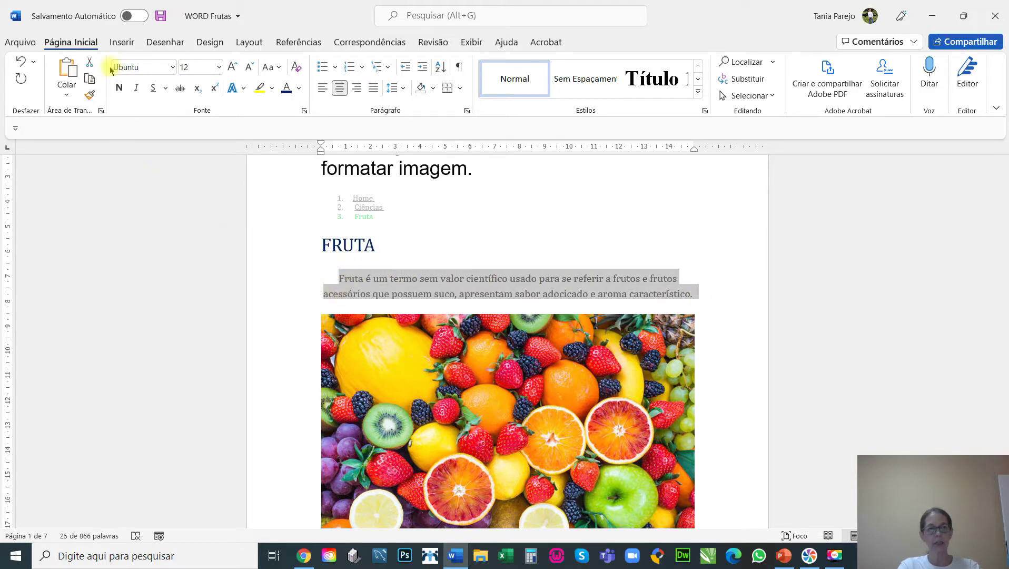
{"action": "left_click", "coordinate": [172, 67]}
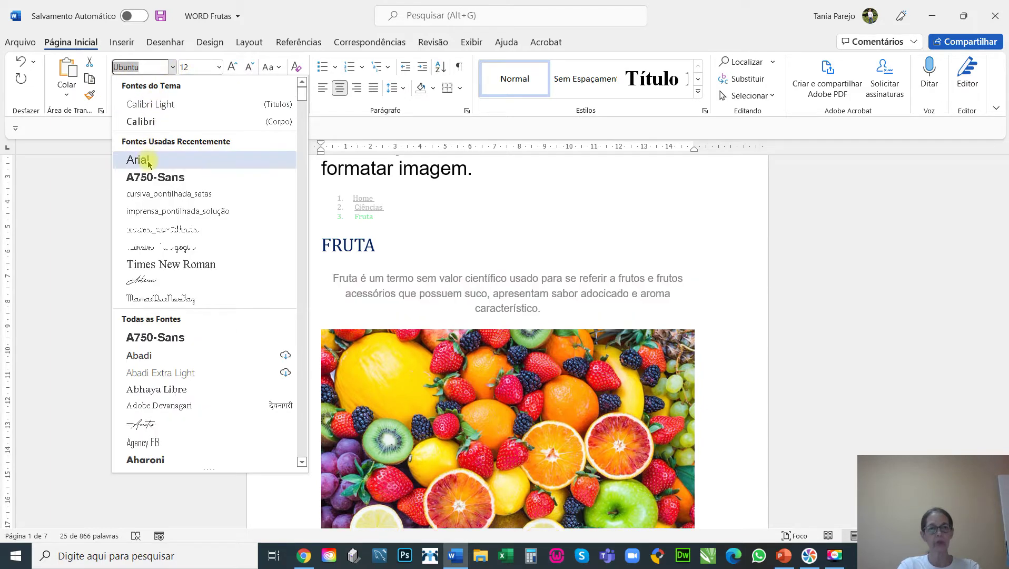
{"action": "left_click", "coordinate": [138, 160]}
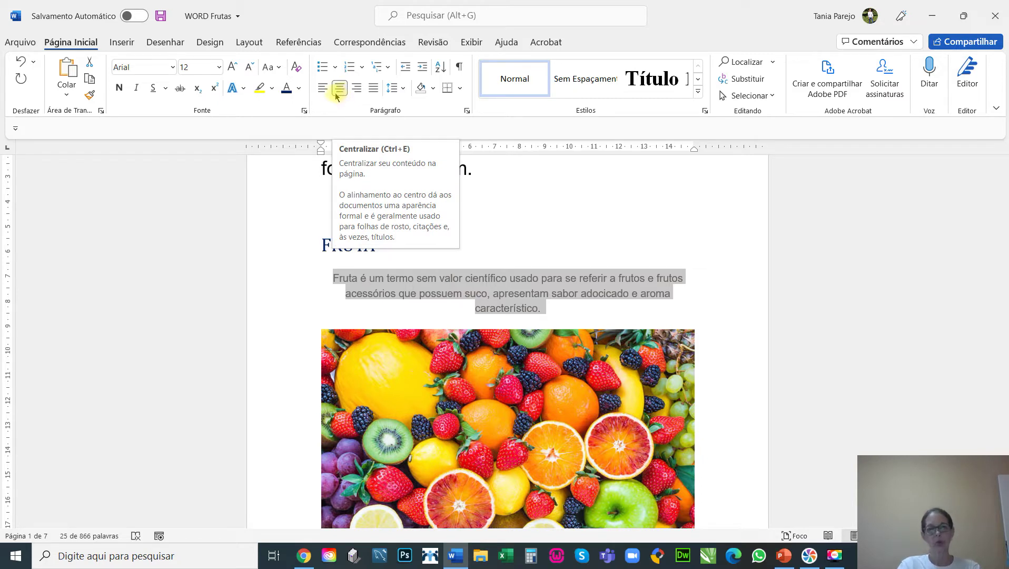
{"action": "left_click", "coordinate": [299, 90]}
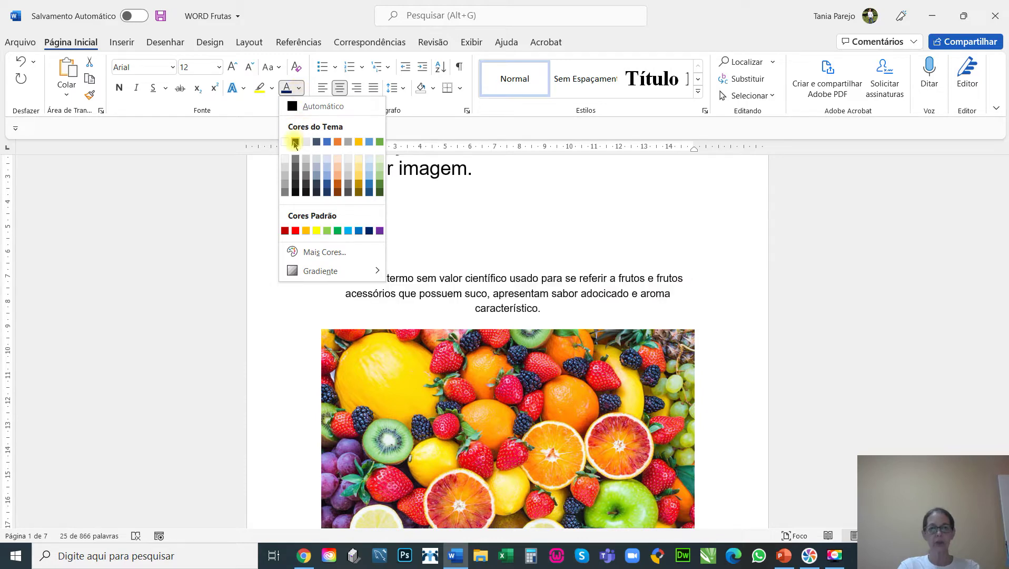
{"action": "left_click", "coordinate": [294, 142]}
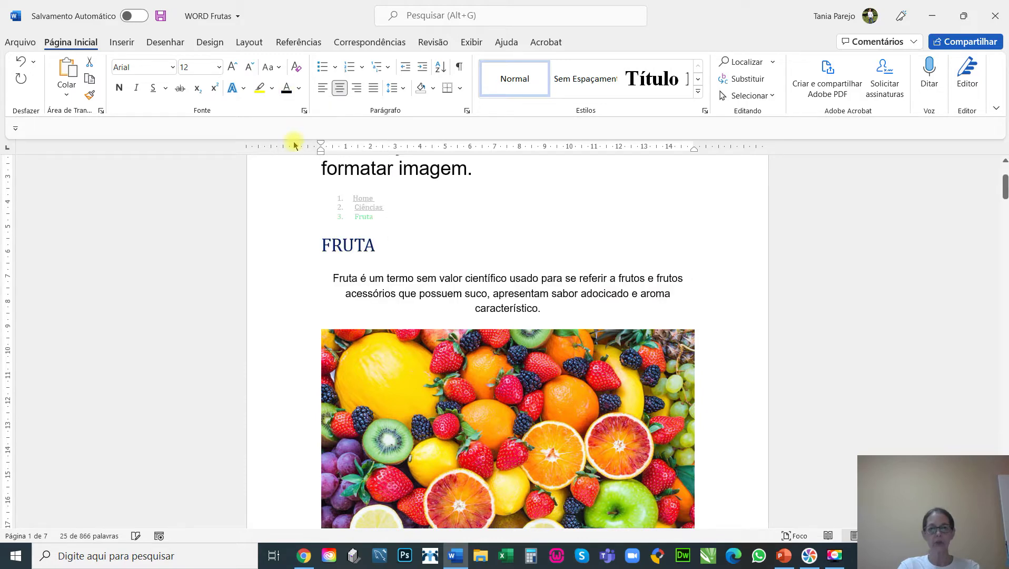
{"action": "left_click", "coordinate": [574, 315]}
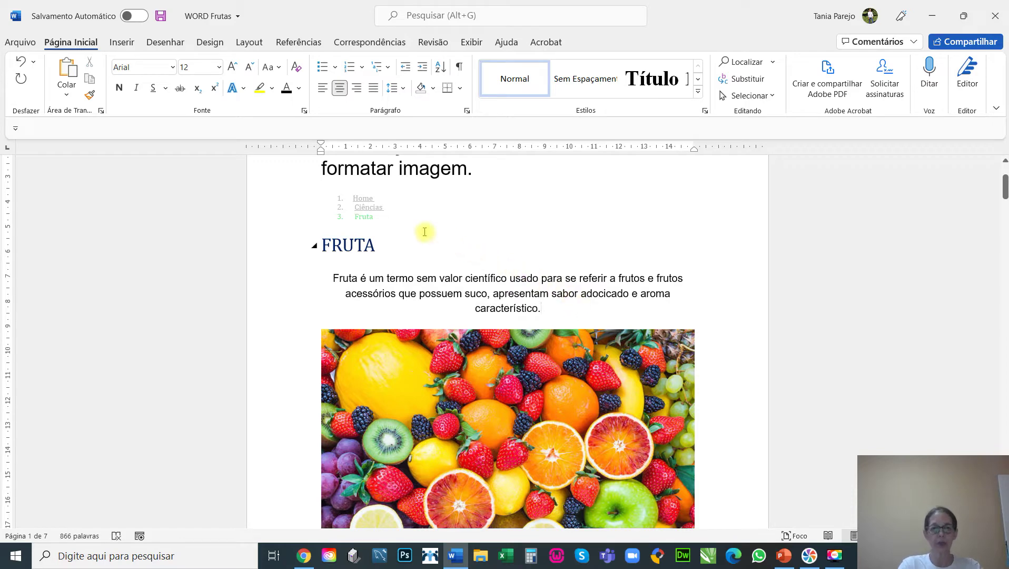
Step: Format the numbered list Home, Ciências, Fruta above the heading in Arial, size 12, with black text
{"action": "left_click_drag", "start_coordinate": [389, 219], "coordinate": [333, 193]}
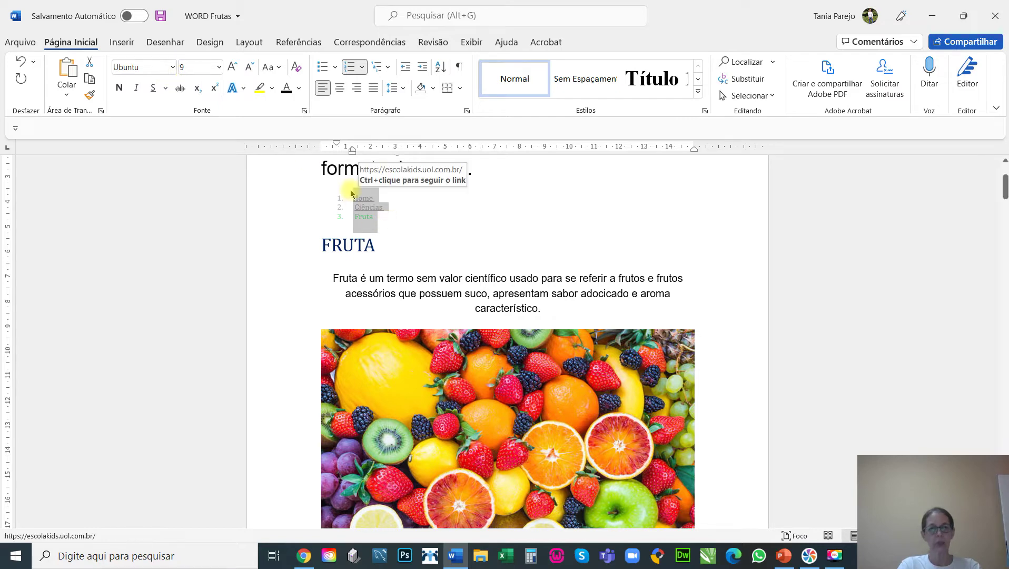
{"action": "left_click", "coordinate": [171, 69]}
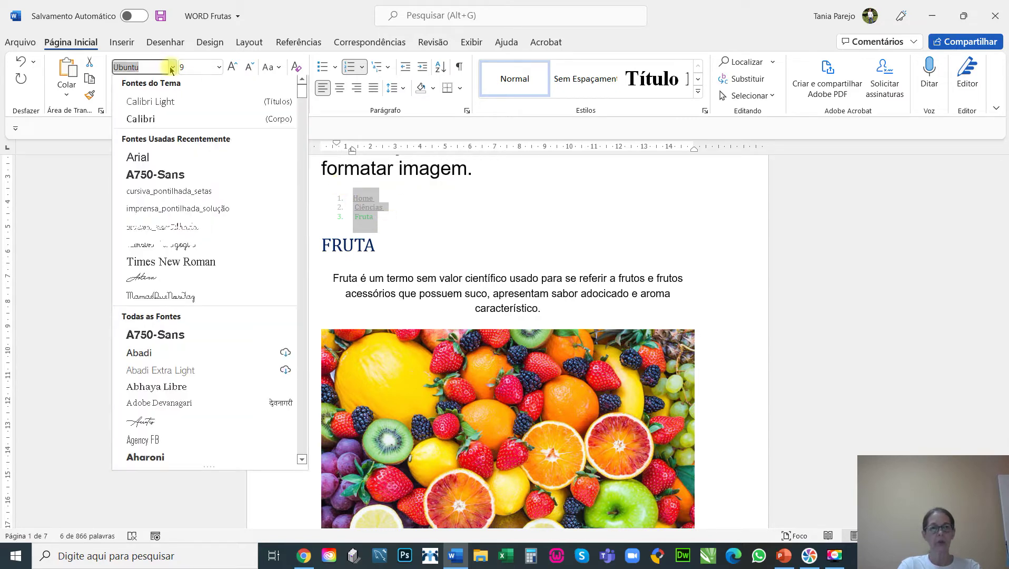
{"action": "left_click", "coordinate": [156, 151]}
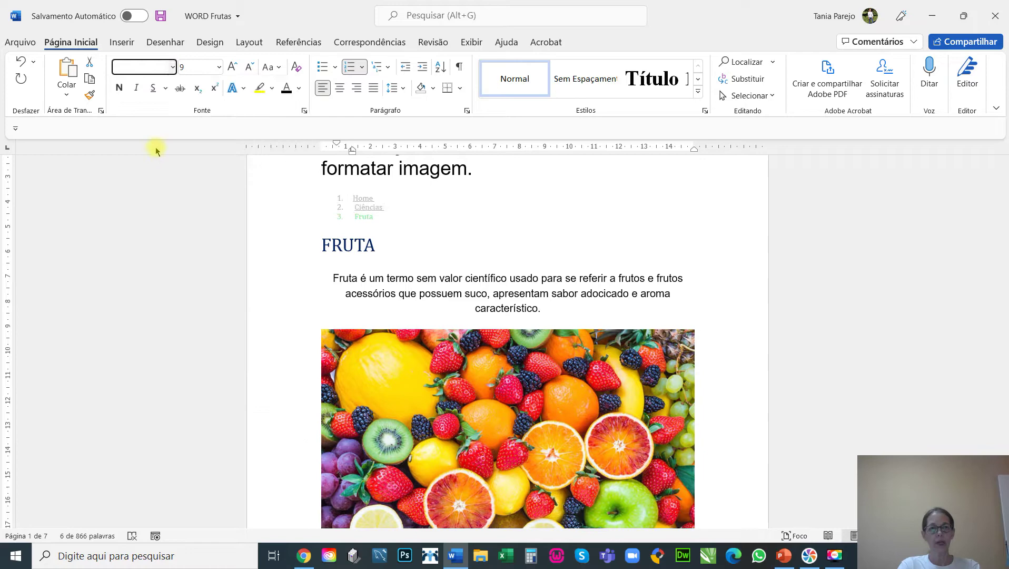
{"action": "left_click", "coordinate": [219, 66]}
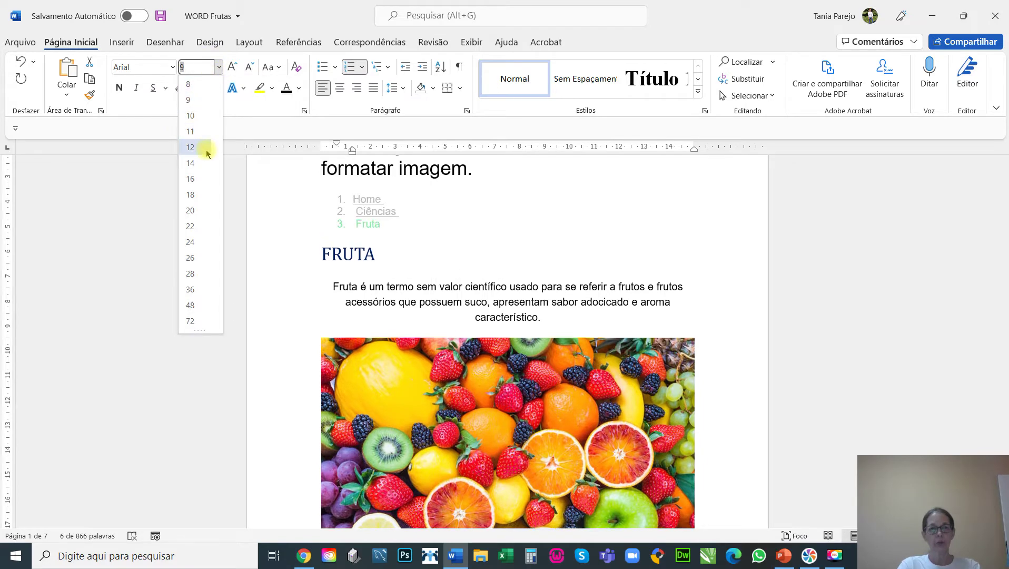
{"action": "left_click", "coordinate": [206, 153]}
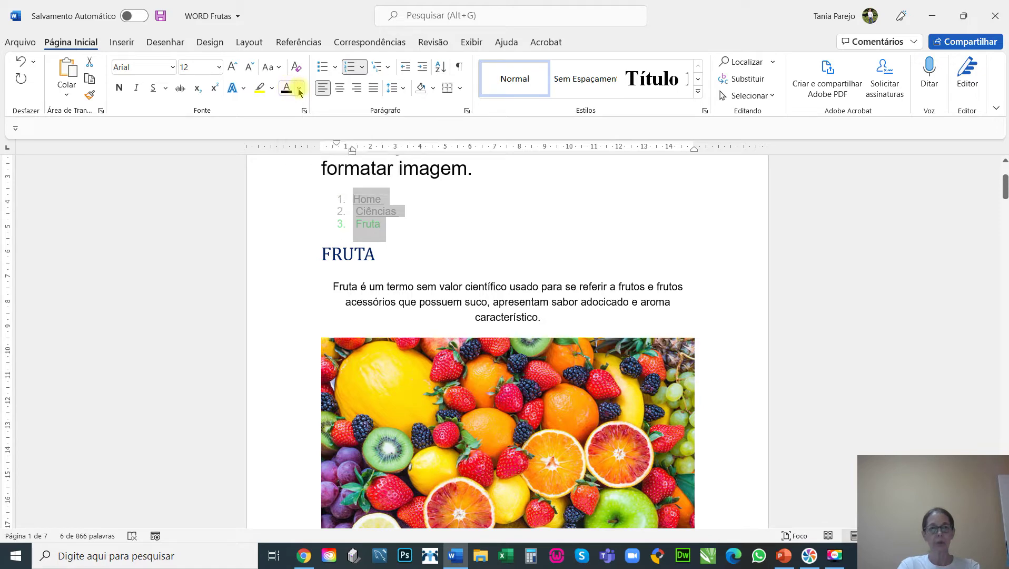
{"action": "left_click", "coordinate": [299, 91]}
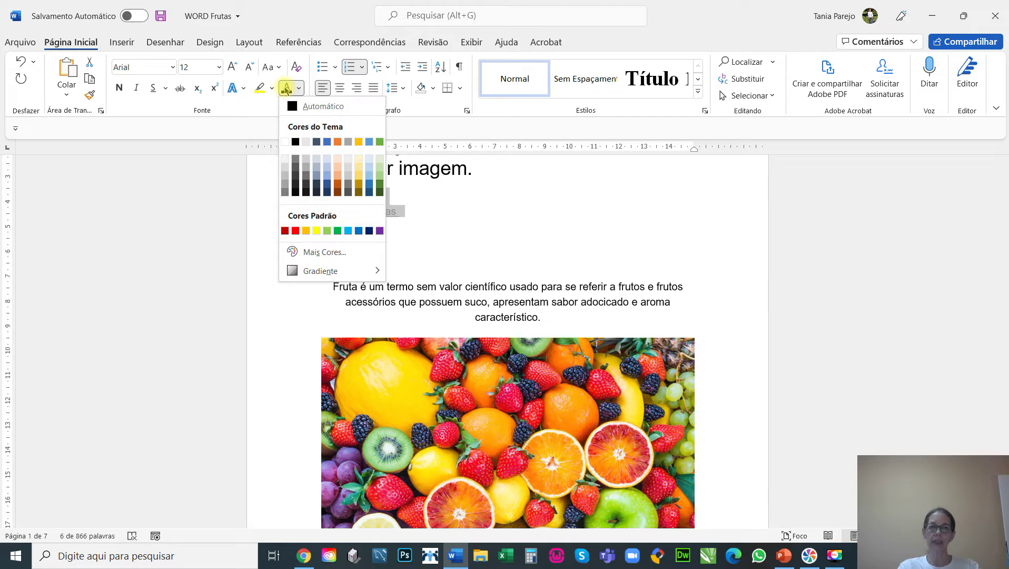
{"action": "left_click", "coordinate": [286, 90]}
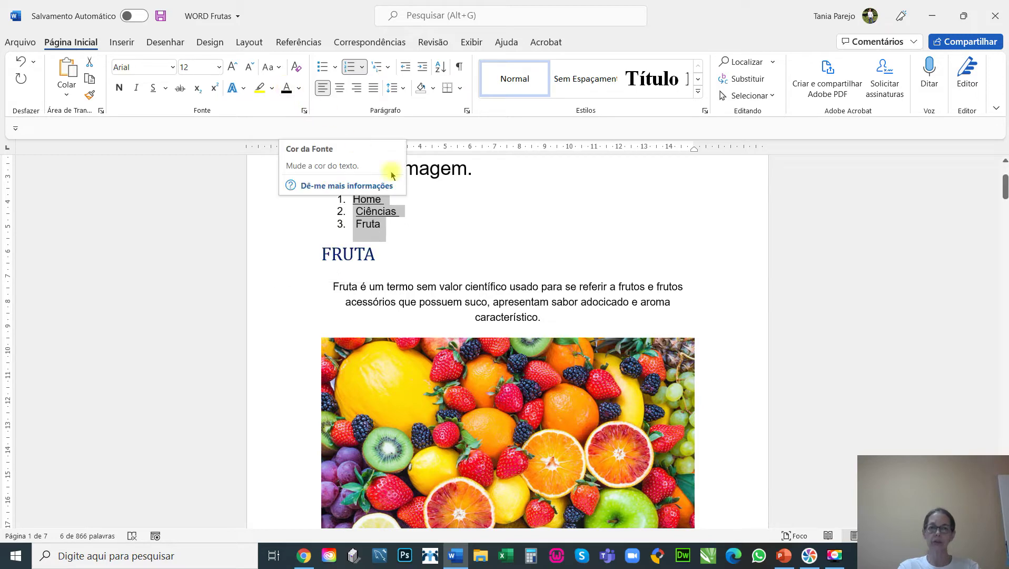
{"action": "left_click", "coordinate": [430, 228]}
Step: Shrink the fruit image below the introductory paragraph proportionally to about 12 cm wide, narrower than the text column
{"action": "scroll", "coordinate": [503, 280], "scroll_direction": "down", "scroll_amount": 3}
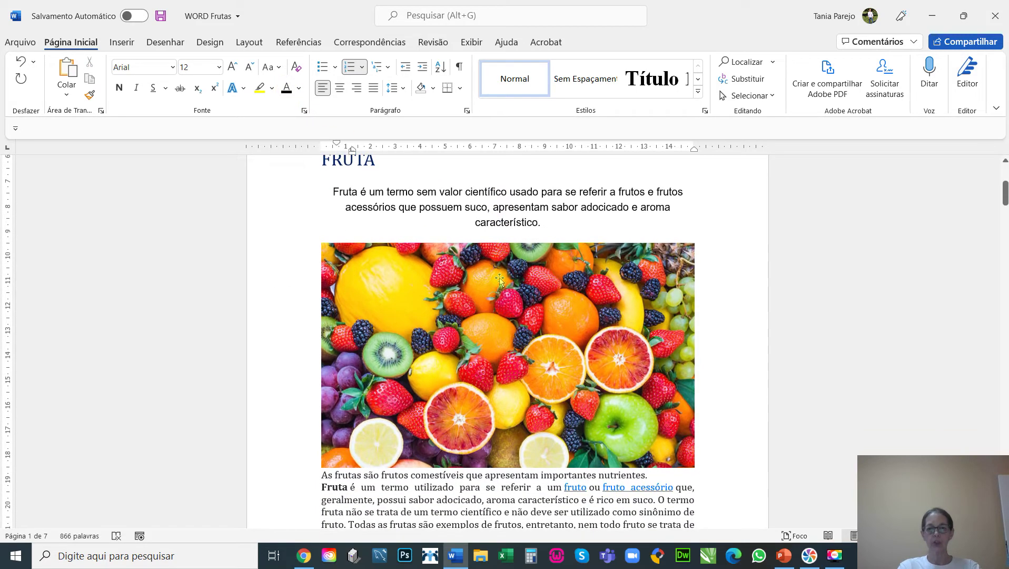
{"action": "left_click", "coordinate": [531, 320]}
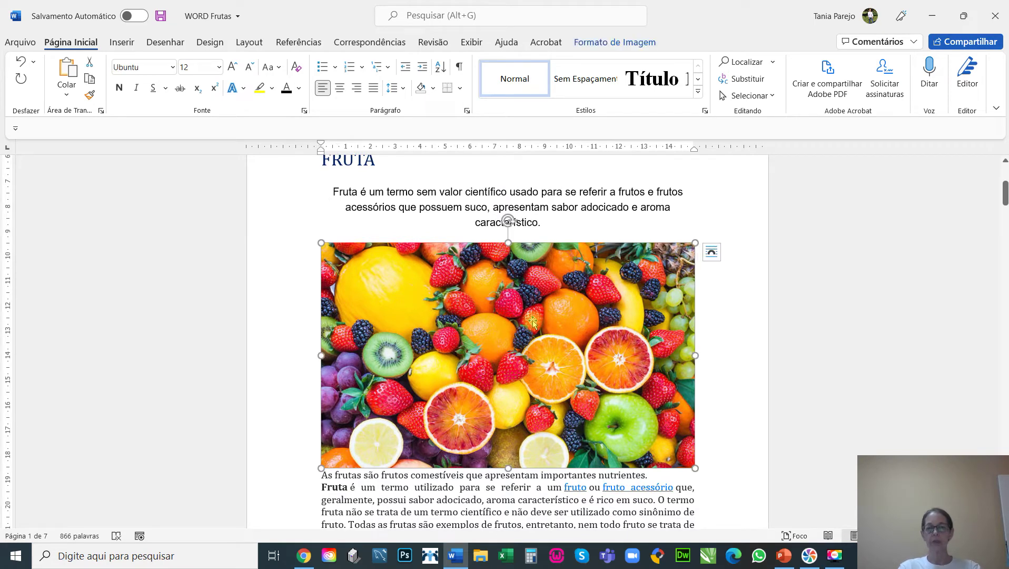
{"action": "left_click", "coordinate": [753, 338]}
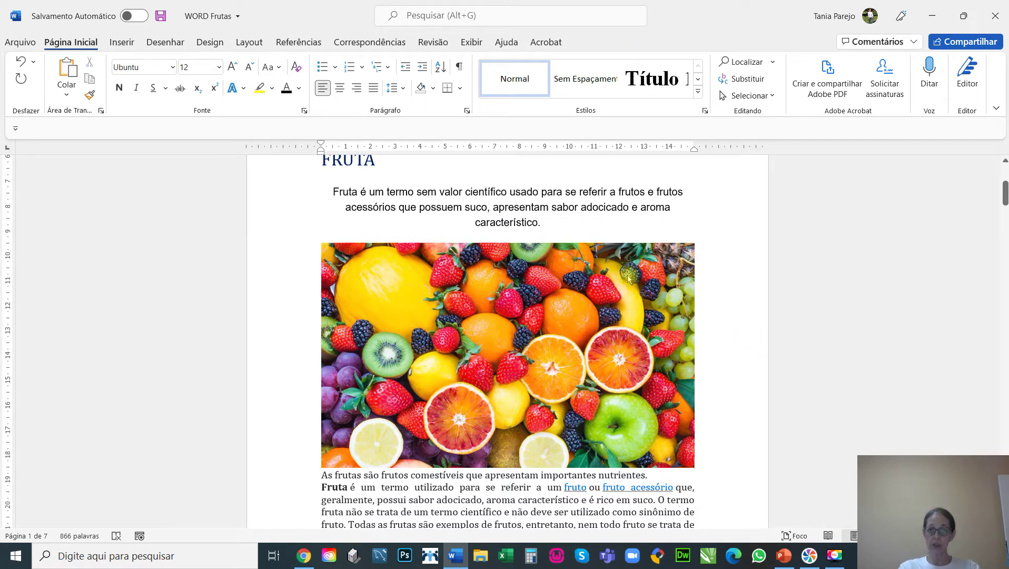
{"action": "left_click", "coordinate": [641, 289]}
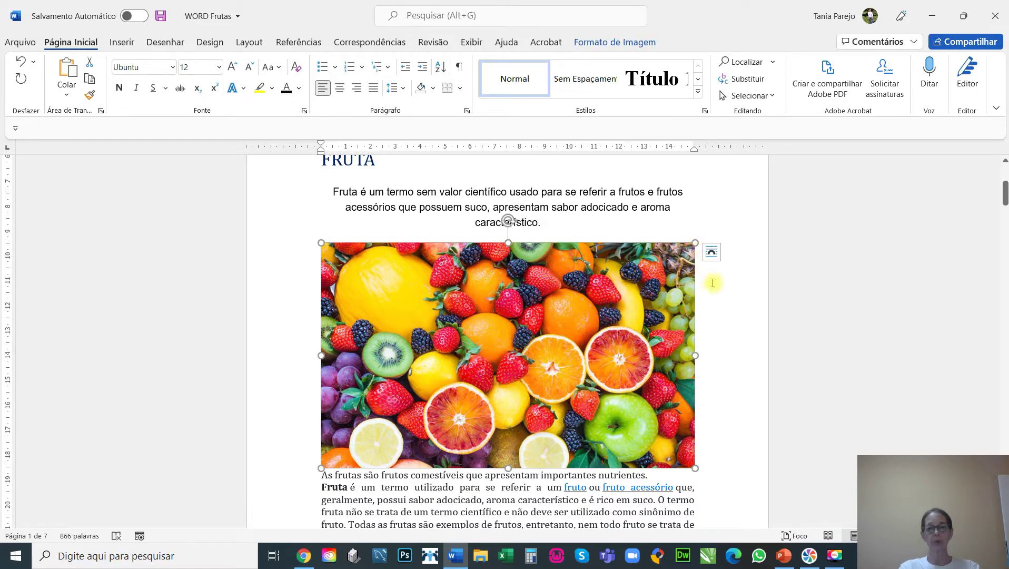
{"action": "left_click", "coordinate": [714, 336]}
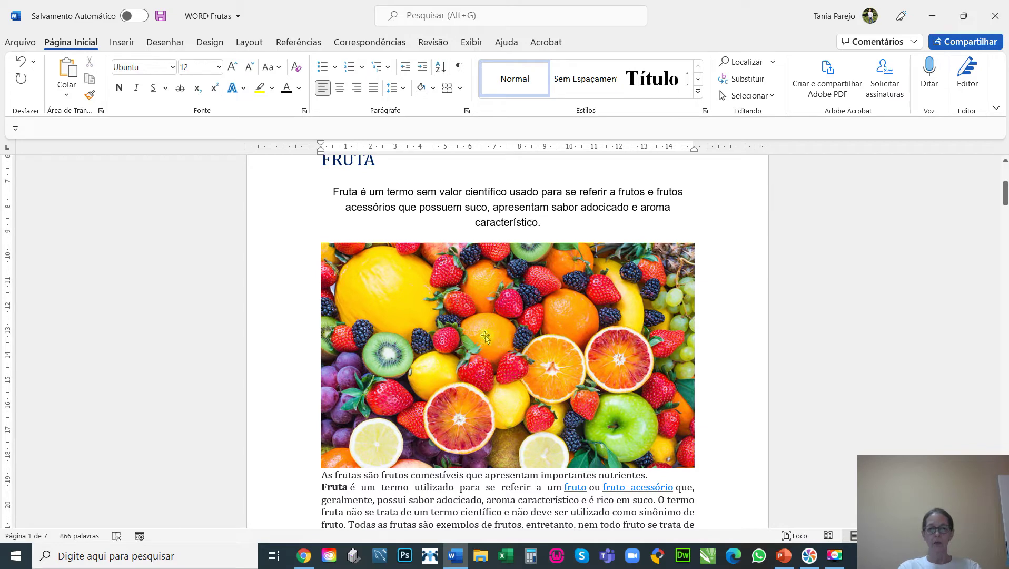
{"action": "left_click", "coordinate": [517, 303]}
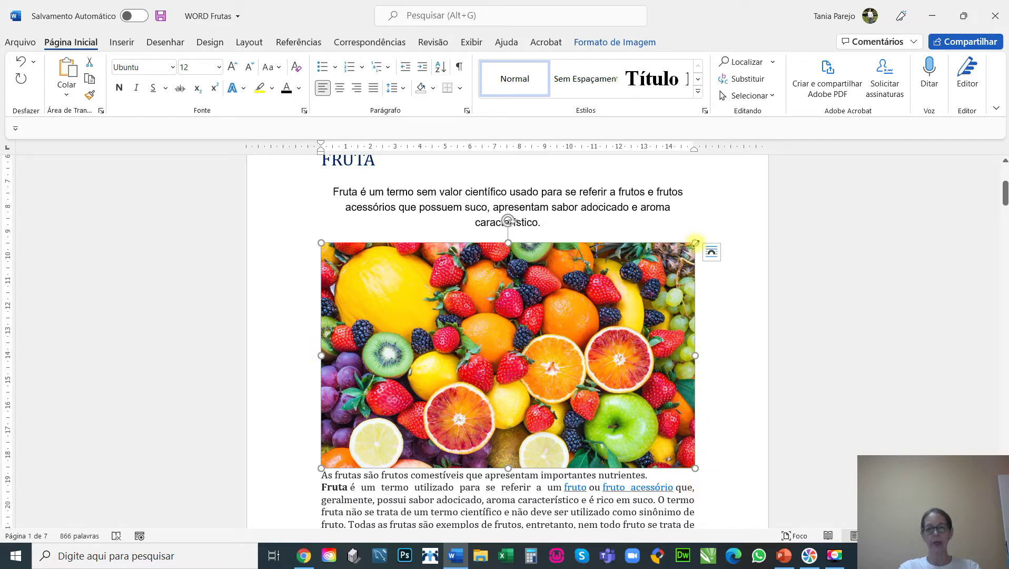
{"action": "mouse_move", "coordinate": [695, 242]}
{"action": "left_mouse_down"}
{"action": "mouse_move", "coordinate": [666, 242]}
{"action": "mouse_move", "coordinate": [706, 242]}
{"action": "left_mouse_up"}
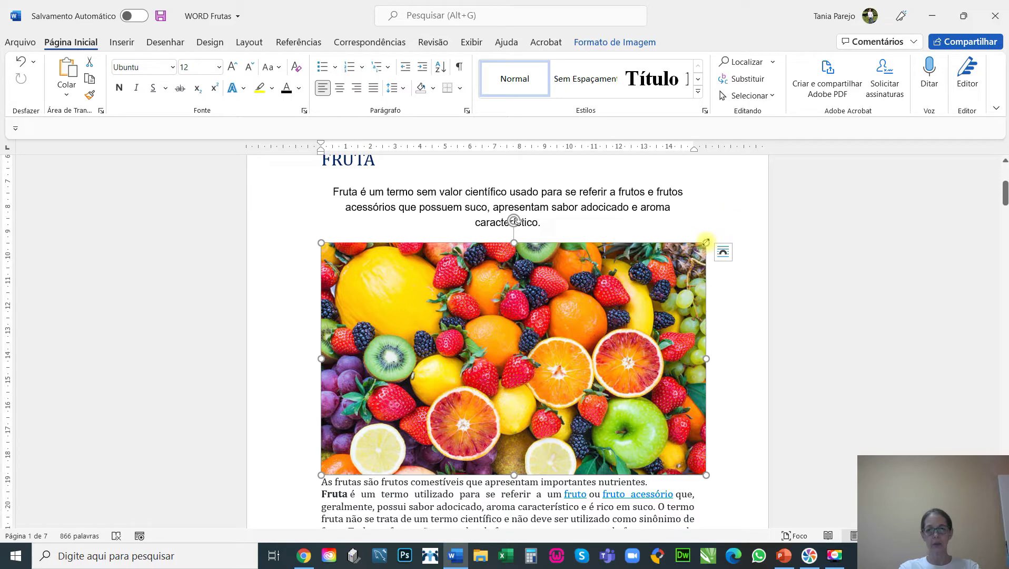
{"action": "left_click_drag", "start_coordinate": [705, 241], "coordinate": [652, 243]}
{"action": "left_click_drag", "start_coordinate": [571, 278], "coordinate": [477, 289]}
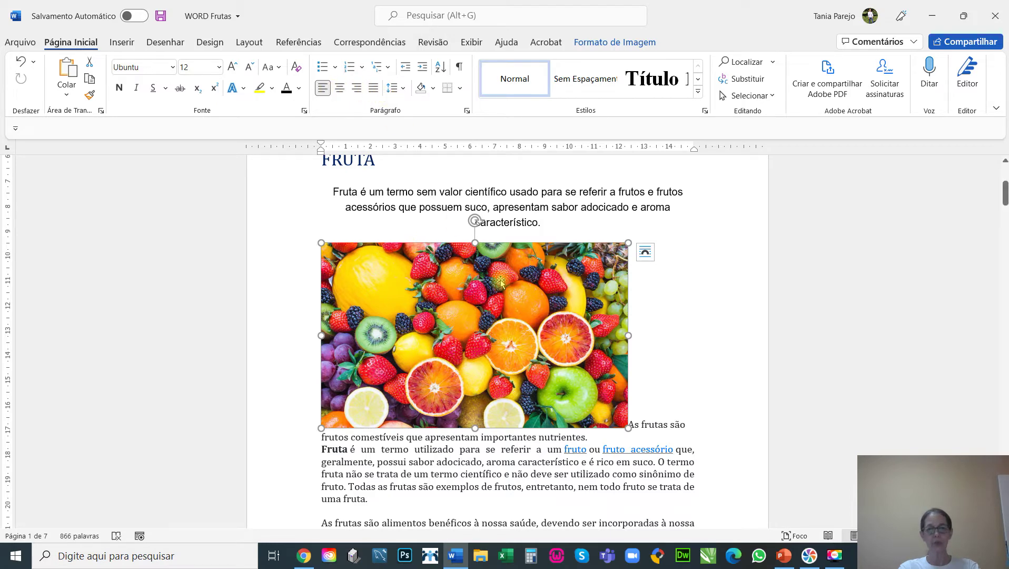
Step: Center the fruit image's paragraph and shrink the image proportionally to about 8.7 cm wide
{"action": "left_click", "coordinate": [341, 93]}
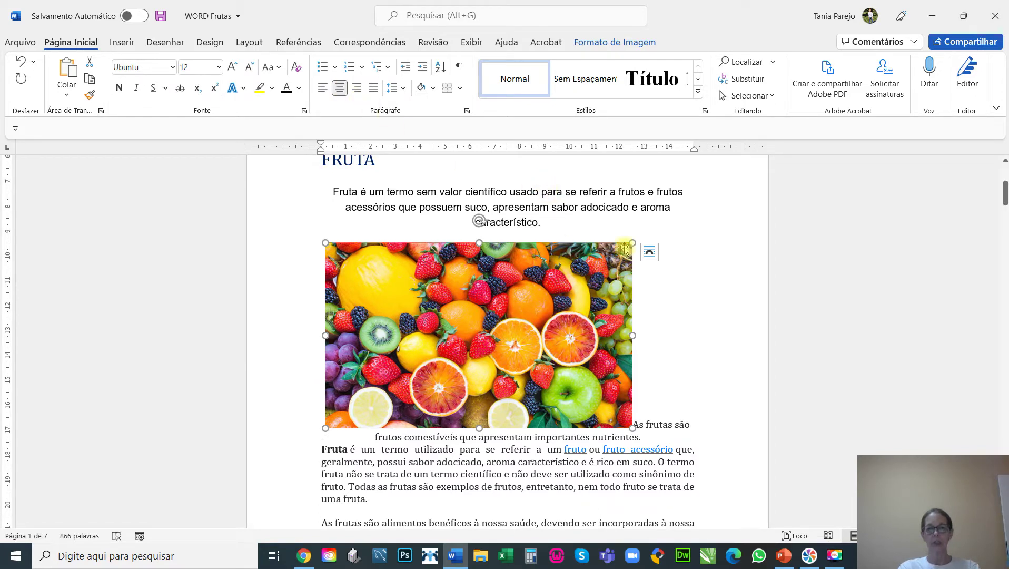
{"action": "left_click_drag", "start_coordinate": [633, 243], "coordinate": [512, 297]}
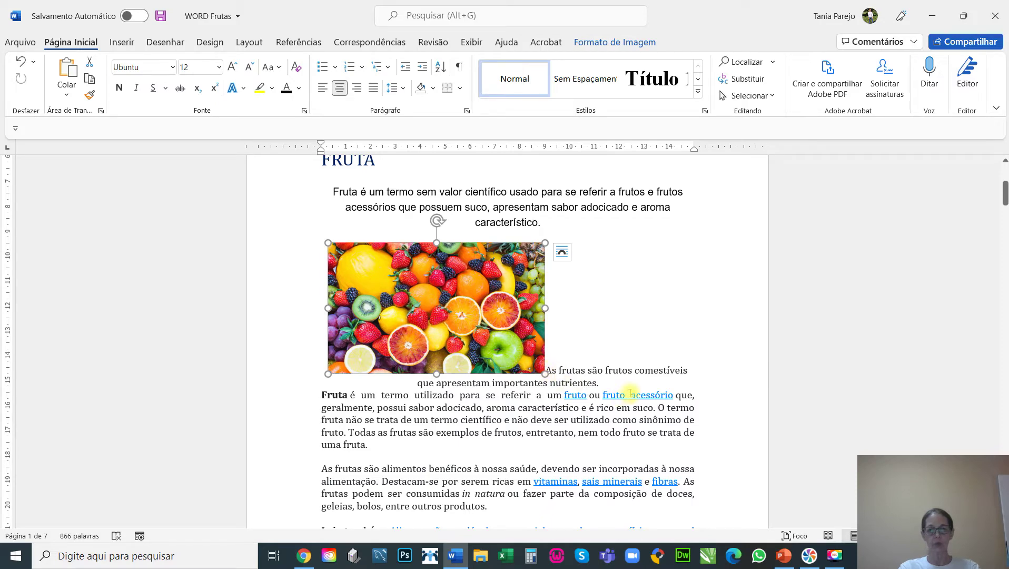
Step: Move the caption starting "As frutas são frutos comestíveis" below the fruit image, leaving a blank line between them
{"action": "left_click", "coordinate": [553, 368]}
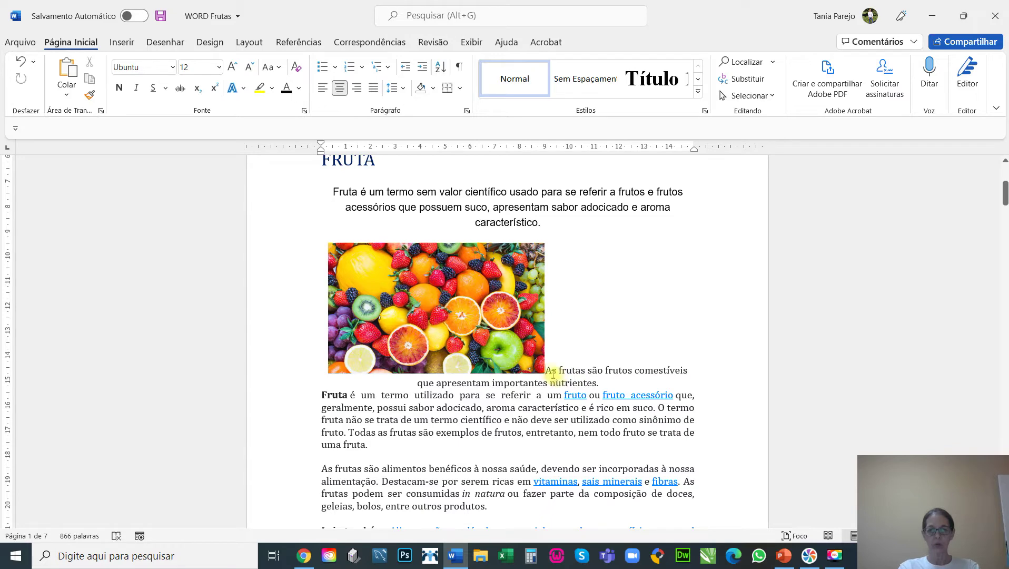
{"action": "key", "text": "ctrl+z"}
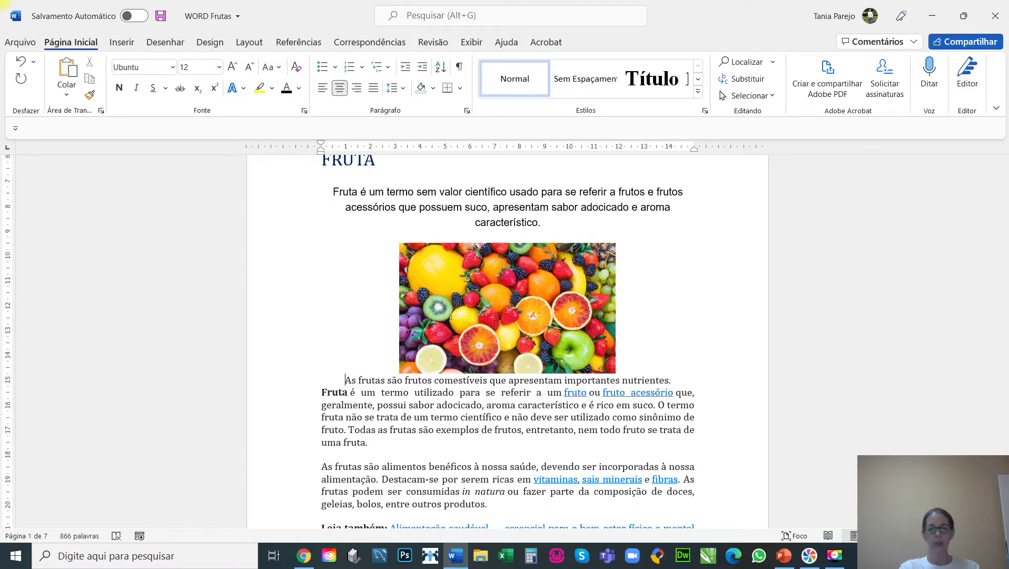
{"action": "key", "text": "Return"}
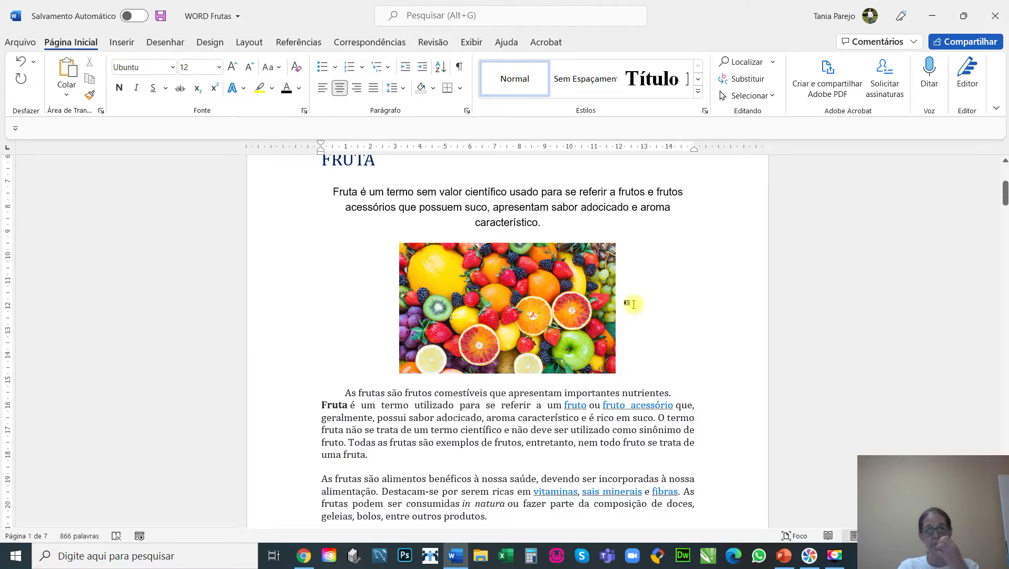
{"action": "left_click", "coordinate": [544, 297]}
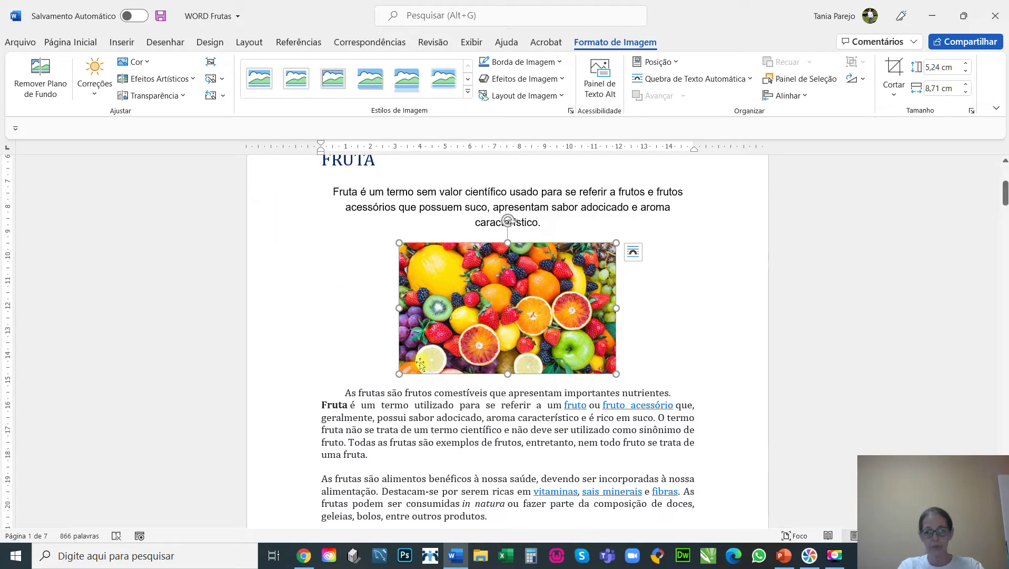
{"action": "left_click", "coordinate": [489, 421]}
Step: Format the text from the fruit image's caption through the "Leia também" line in Arial
{"action": "scroll", "coordinate": [388, 396], "scroll_direction": "down", "scroll_amount": 3}
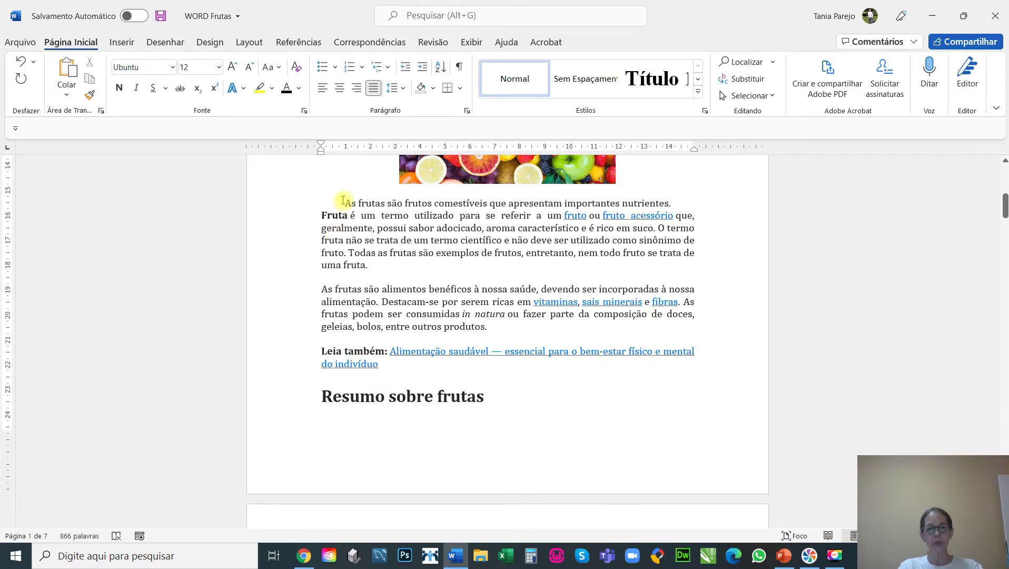
{"action": "left_click_drag", "start_coordinate": [345, 203], "coordinate": [553, 365]}
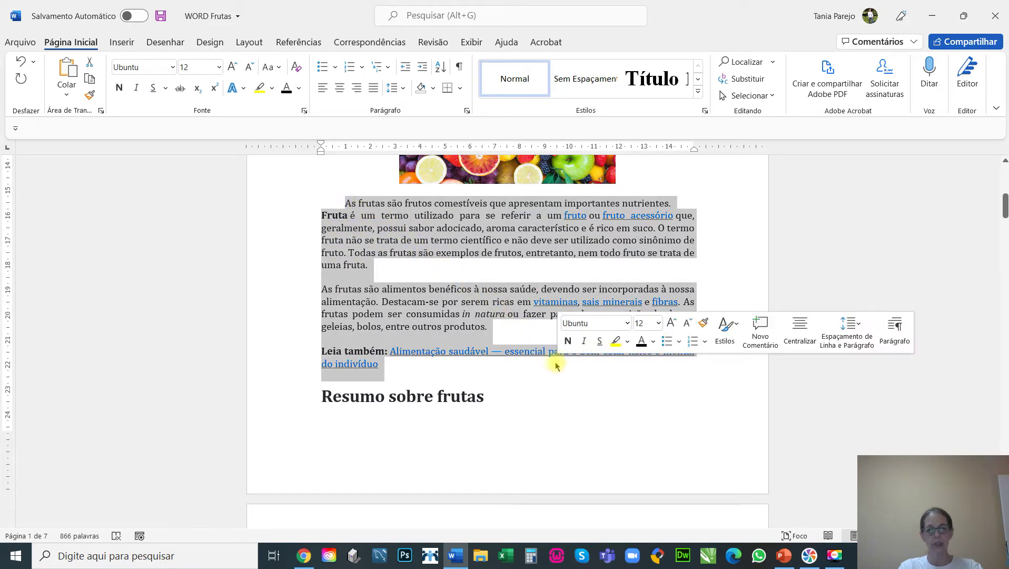
{"action": "left_click", "coordinate": [173, 69]}
{"action": "left_click", "coordinate": [146, 159]}
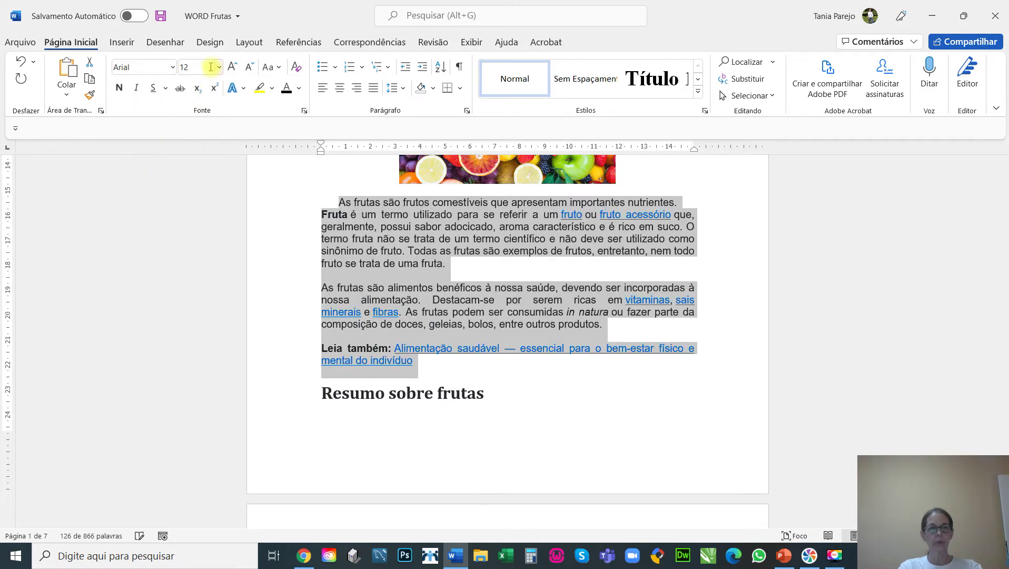
{"action": "left_click", "coordinate": [200, 67]}
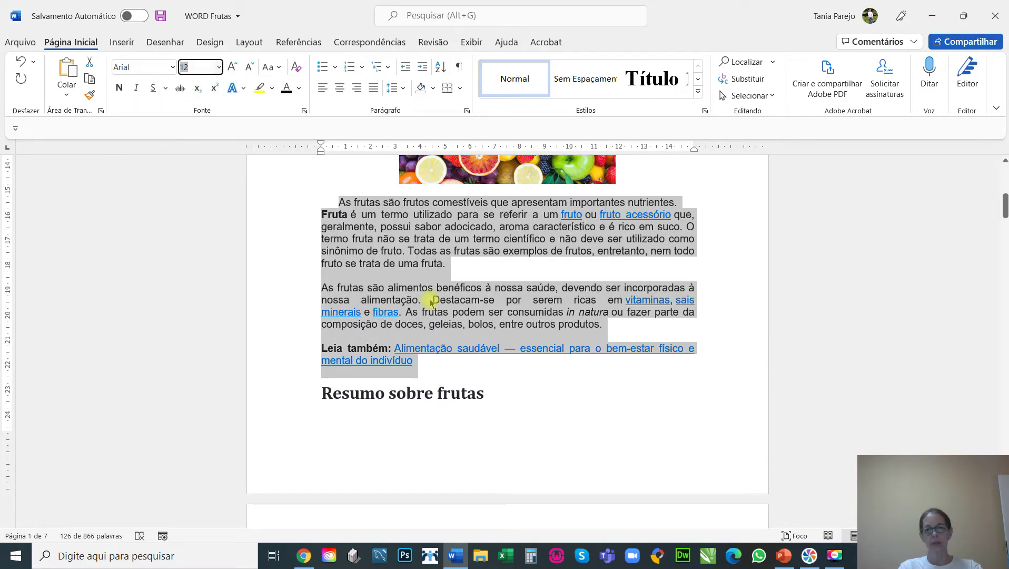
{"action": "left_click", "coordinate": [481, 356]}
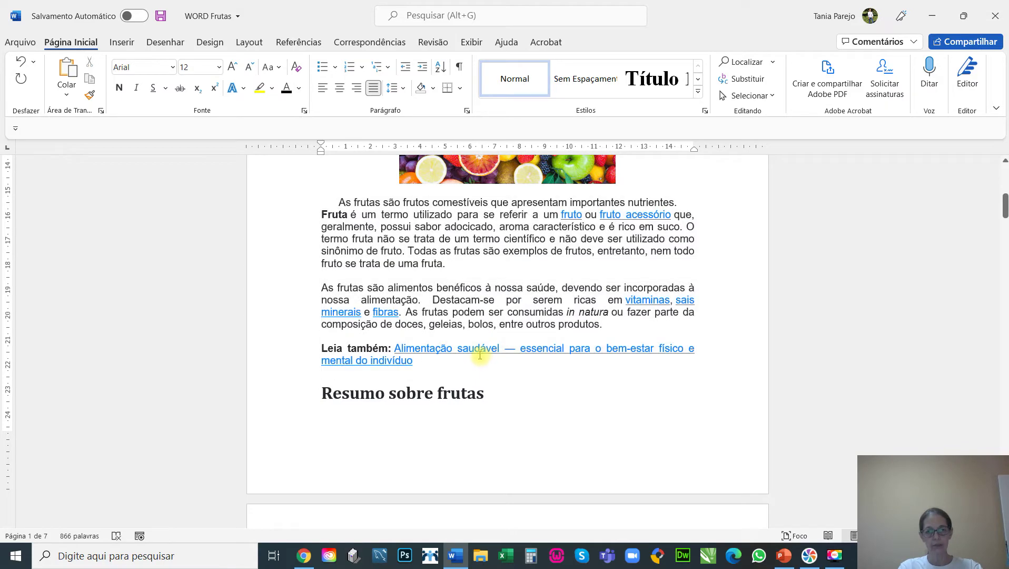
{"action": "scroll", "coordinate": [478, 355], "scroll_direction": "up", "scroll_amount": 6}
{"action": "left_click_drag", "start_coordinate": [371, 311], "coordinate": [309, 314]}
{"action": "left_click", "coordinate": [396, 322]}
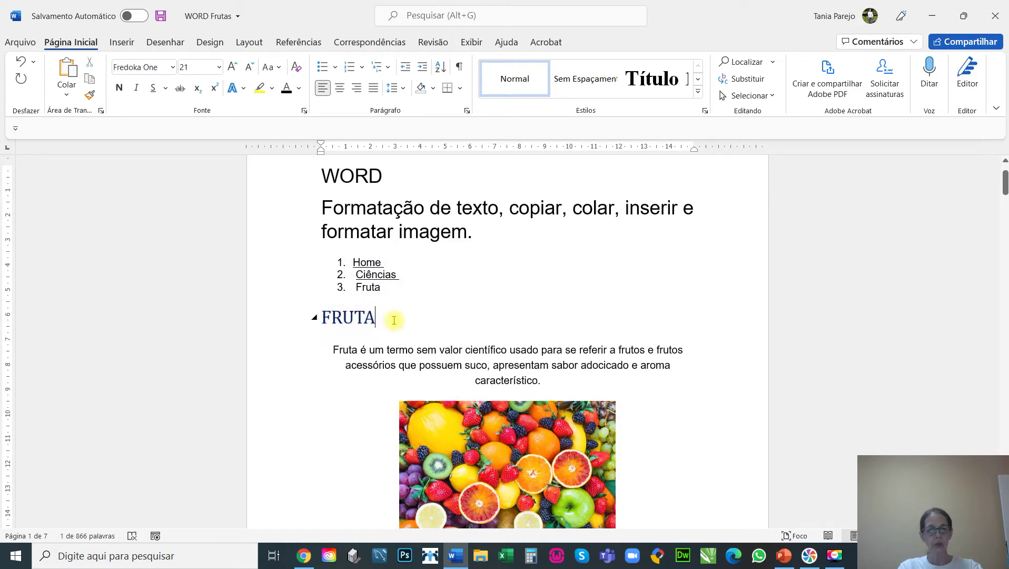
{"action": "scroll", "coordinate": [396, 322], "scroll_direction": "down", "scroll_amount": 8}
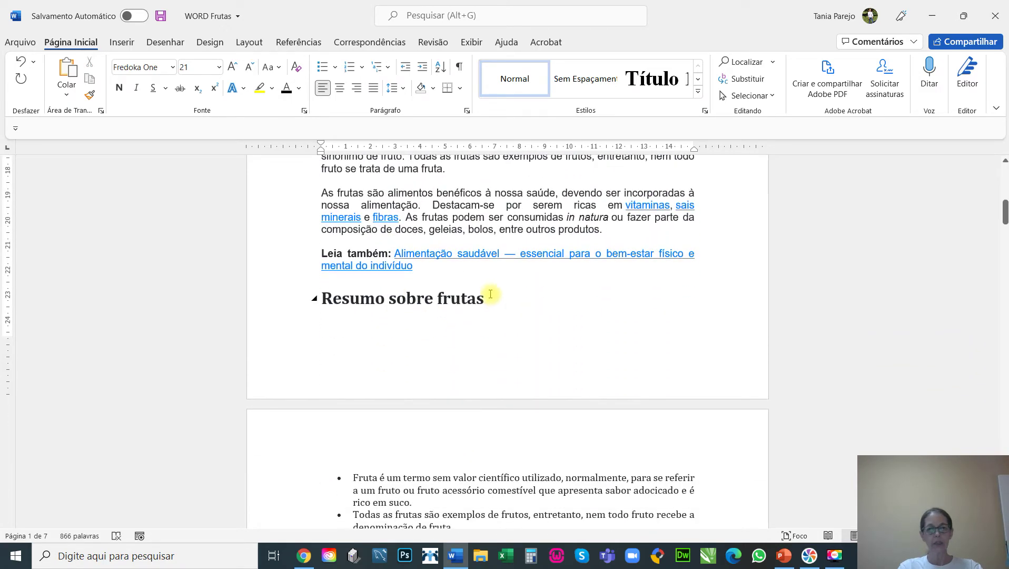
{"action": "left_click_drag", "start_coordinate": [489, 296], "coordinate": [332, 298]}
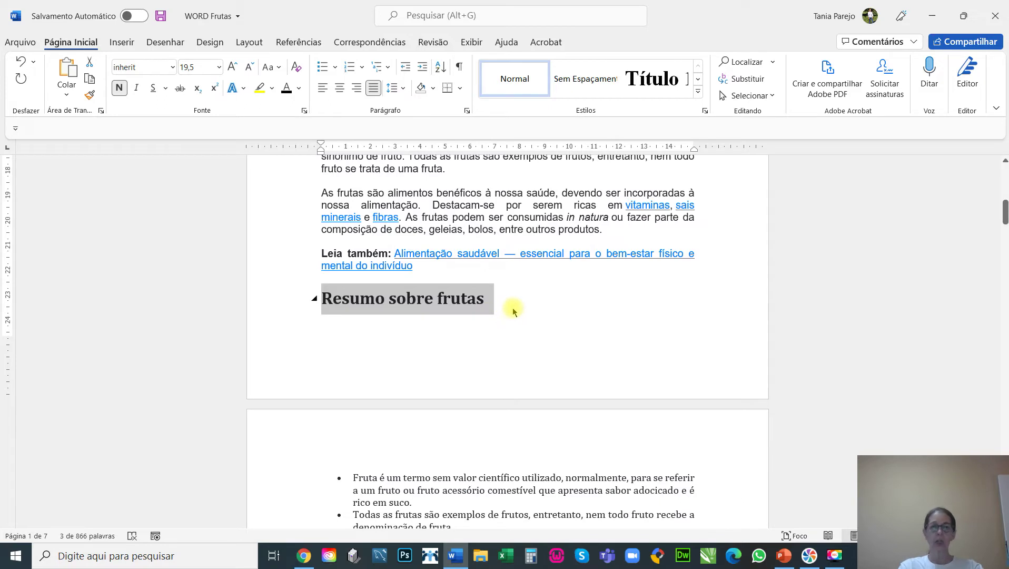
Step: Convert the bulleted list under "Resumo sobre frutas" to 1., 2., 3. numbering and set its text in Arial
{"action": "scroll", "coordinate": [520, 367], "scroll_direction": "down", "scroll_amount": 2}
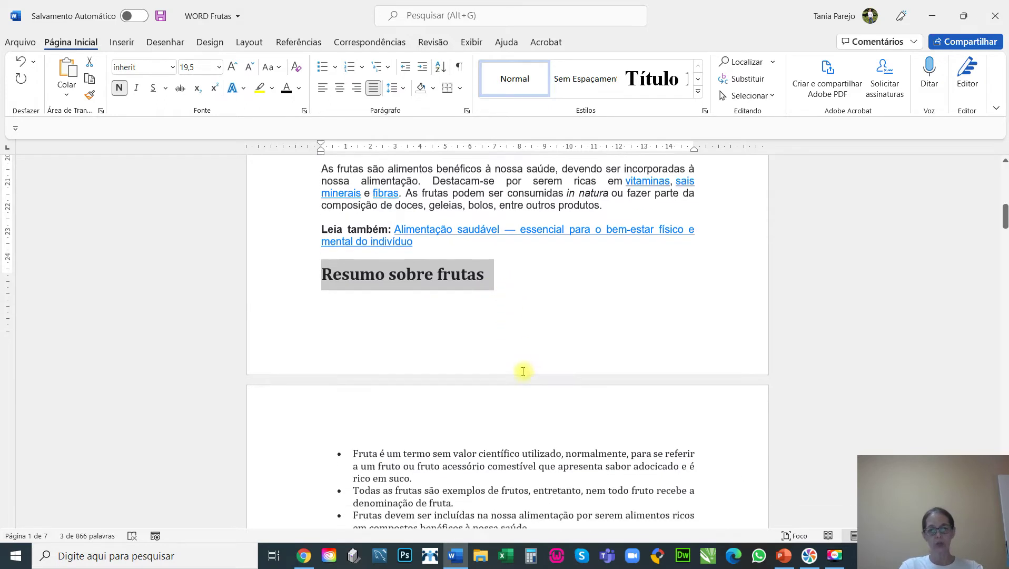
{"action": "scroll", "coordinate": [519, 367], "scroll_direction": "down", "scroll_amount": 1}
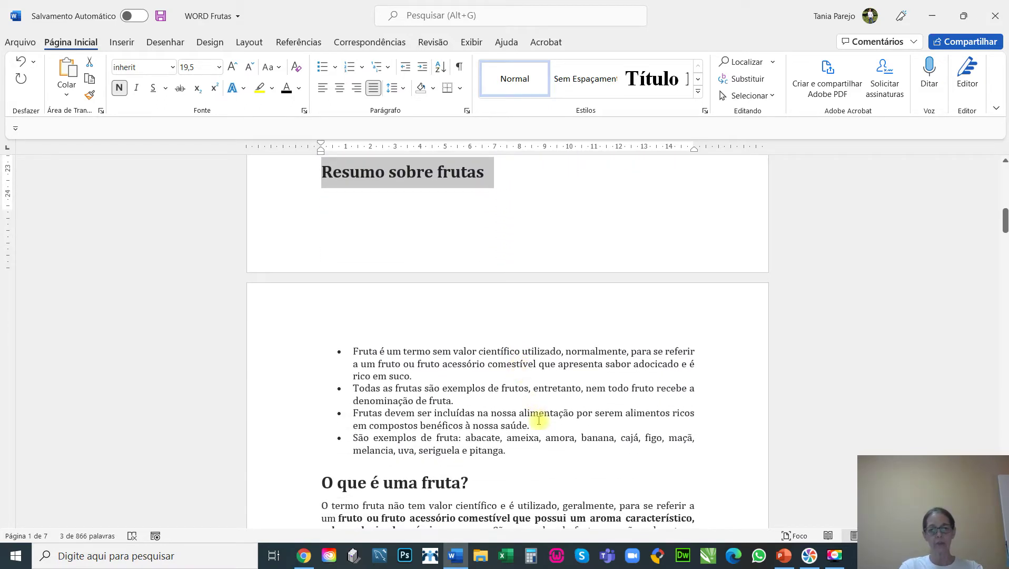
{"action": "left_click", "coordinate": [518, 457]}
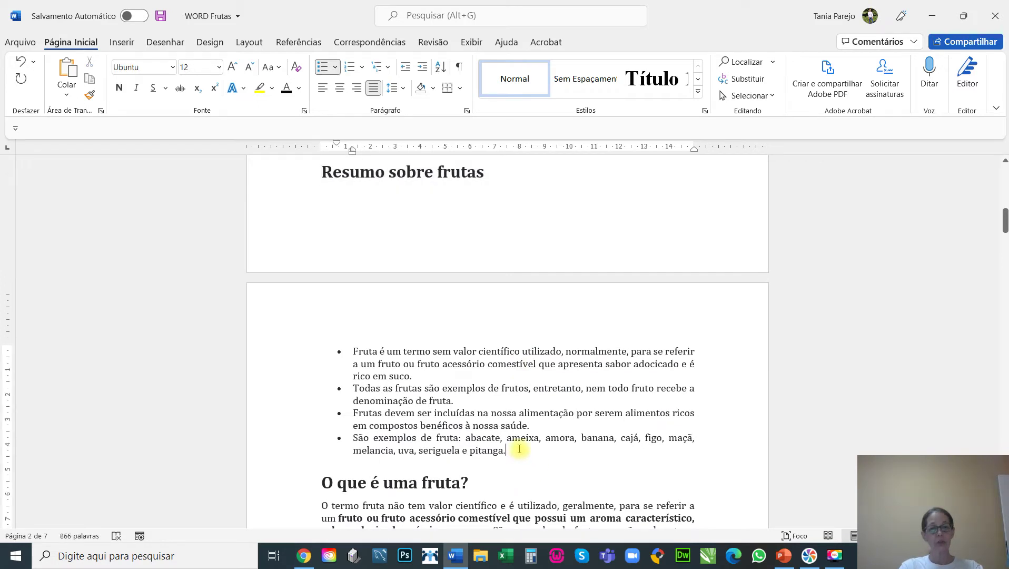
{"action": "left_click_drag", "start_coordinate": [518, 453], "coordinate": [353, 353]}
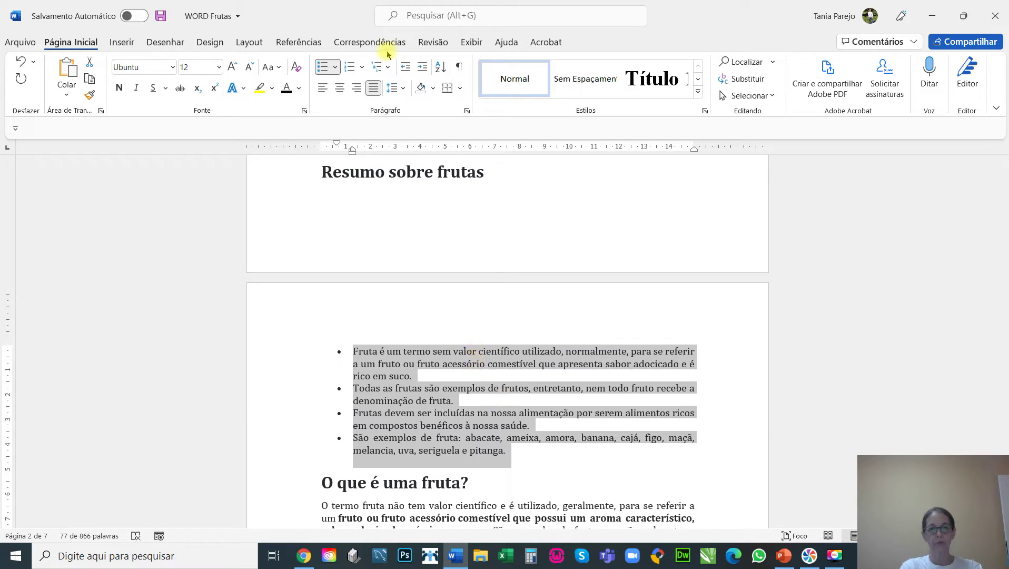
{"action": "left_click", "coordinate": [362, 69]}
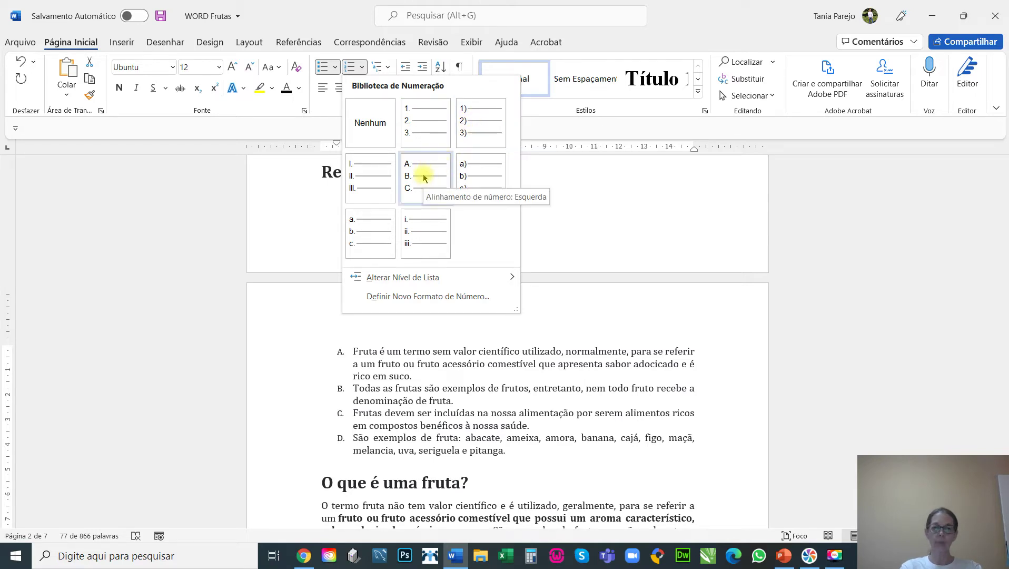
{"action": "left_click", "coordinate": [439, 117]}
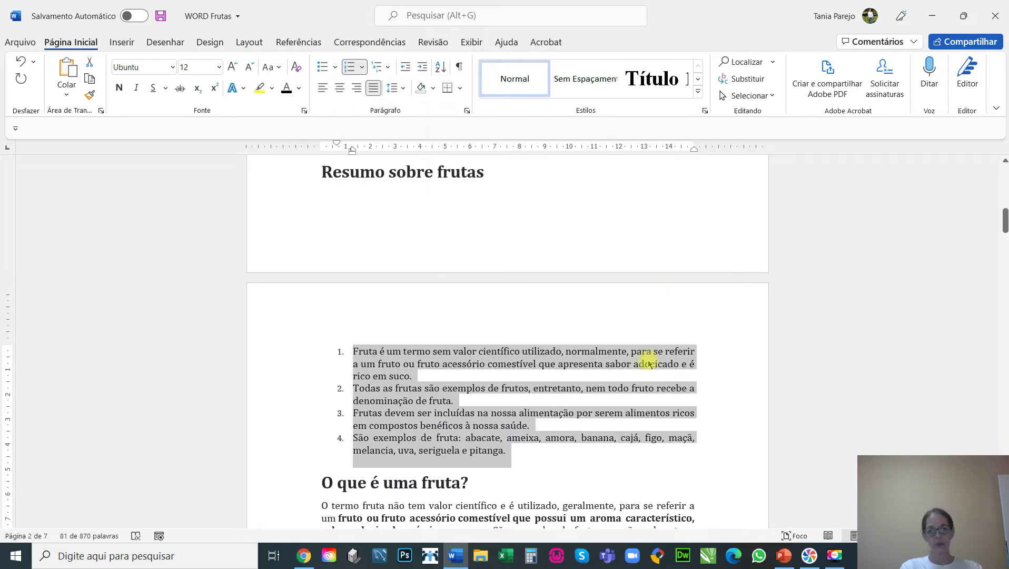
{"action": "left_click", "coordinate": [172, 67]}
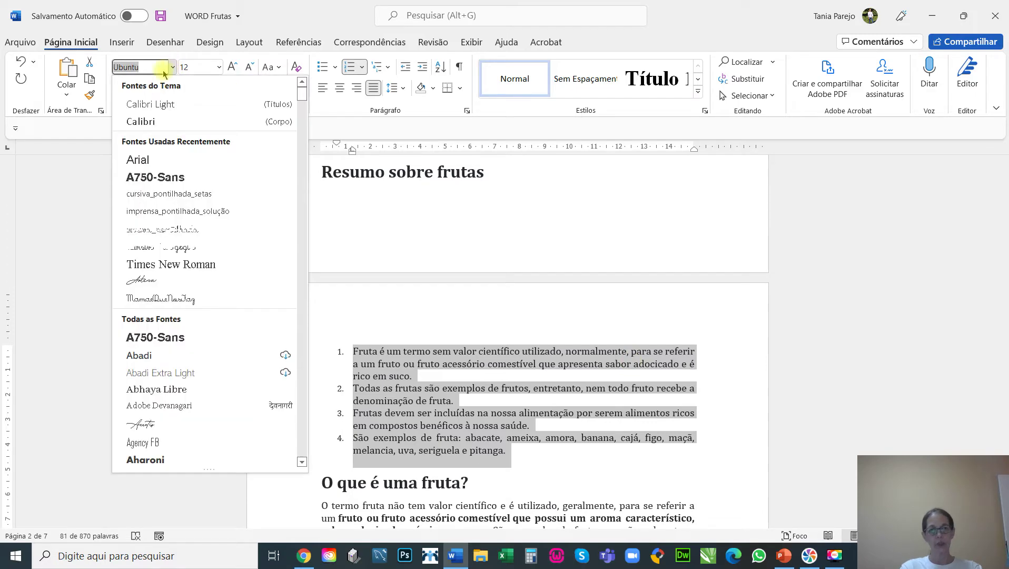
{"action": "left_click", "coordinate": [139, 160]}
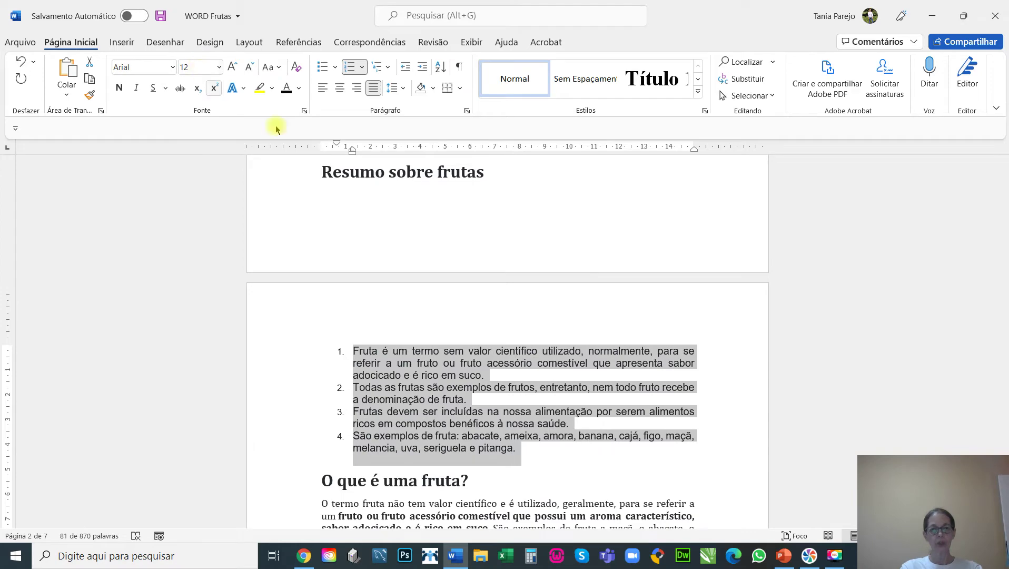
Step: Format the paragraph under the heading "O que é uma fruta?" in Arial
{"action": "scroll", "coordinate": [657, 315], "scroll_direction": "down", "scroll_amount": 3}
{"action": "scroll", "coordinate": [657, 315], "scroll_direction": "down", "scroll_amount": 6}
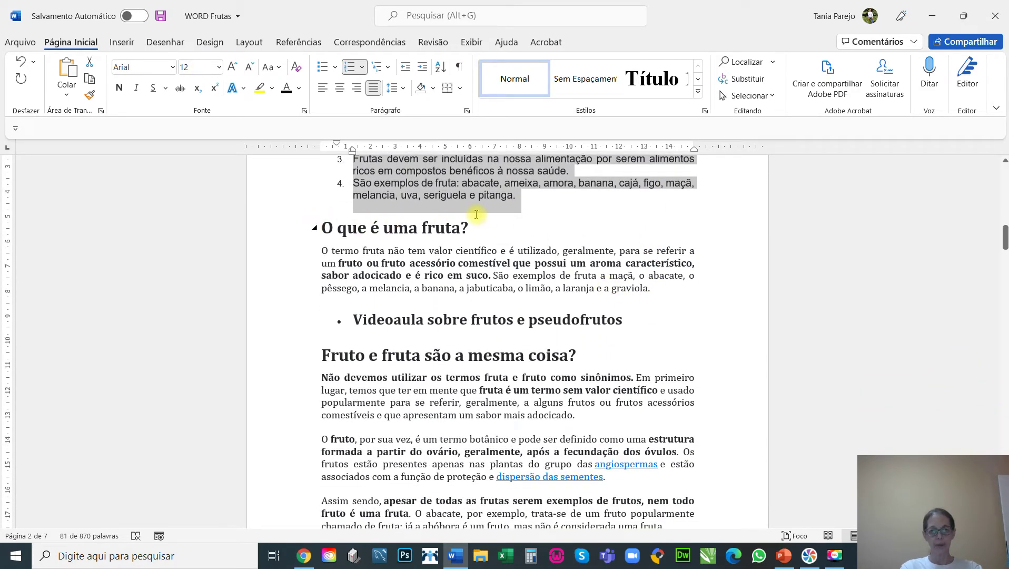
{"action": "left_click_drag", "start_coordinate": [318, 251], "coordinate": [655, 287]}
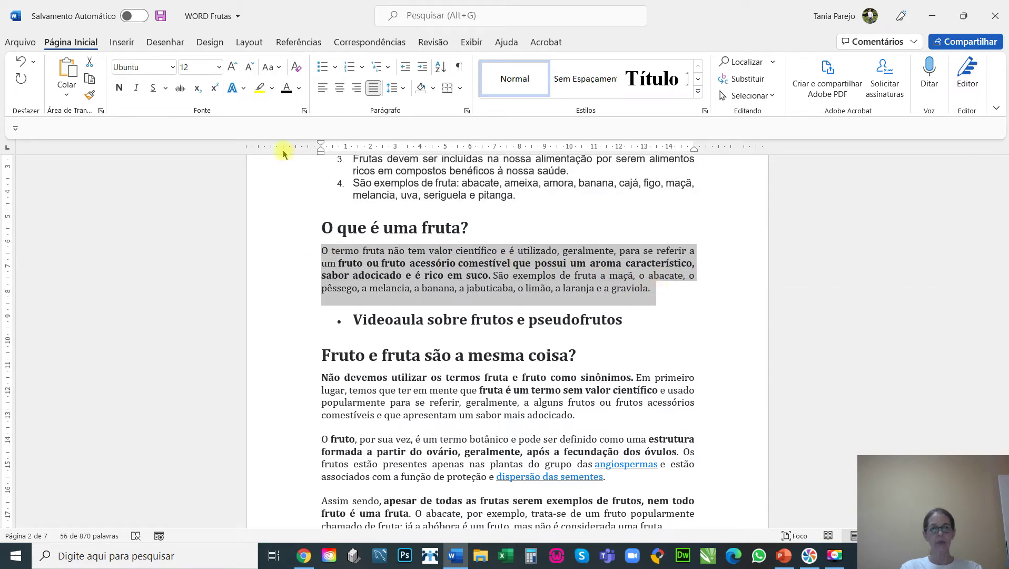
{"action": "left_click", "coordinate": [172, 67]}
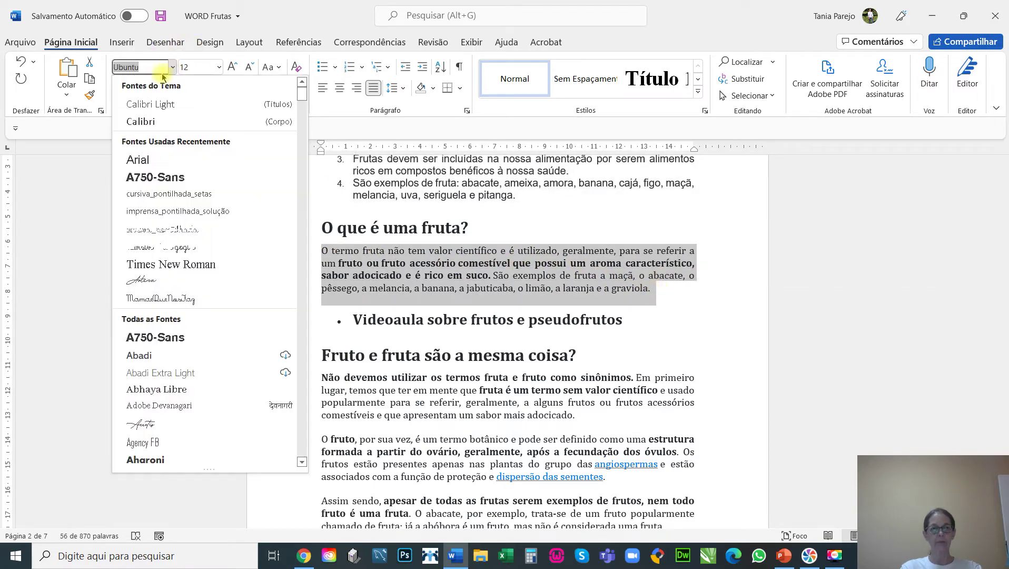
{"action": "left_click", "coordinate": [158, 168]}
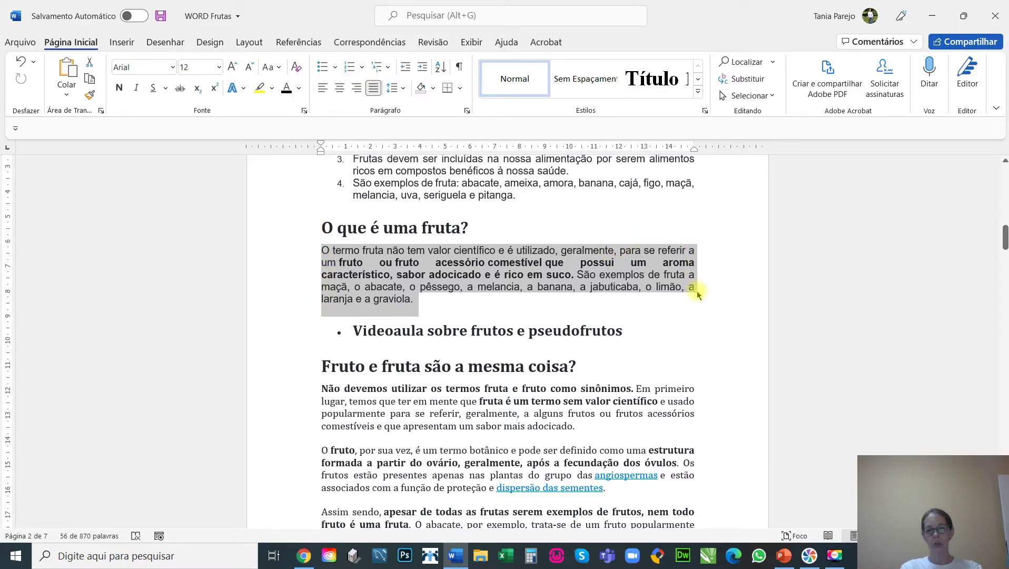
Step: Format the three paragraphs under the heading "Fruto e fruta são a mesma coisa?" in Arial
{"action": "scroll", "coordinate": [693, 288], "scroll_direction": "up", "scroll_amount": 2}
{"action": "scroll", "coordinate": [685, 285], "scroll_direction": "down", "scroll_amount": 5}
{"action": "scroll", "coordinate": [679, 283], "scroll_direction": "up", "scroll_amount": 6}
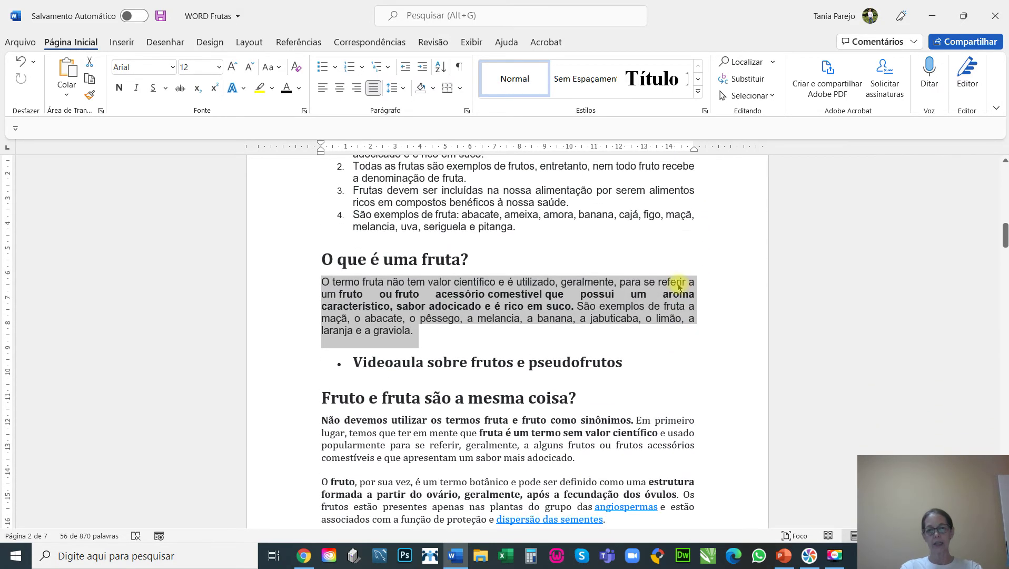
{"action": "scroll", "coordinate": [383, 314], "scroll_direction": "down", "scroll_amount": 2}
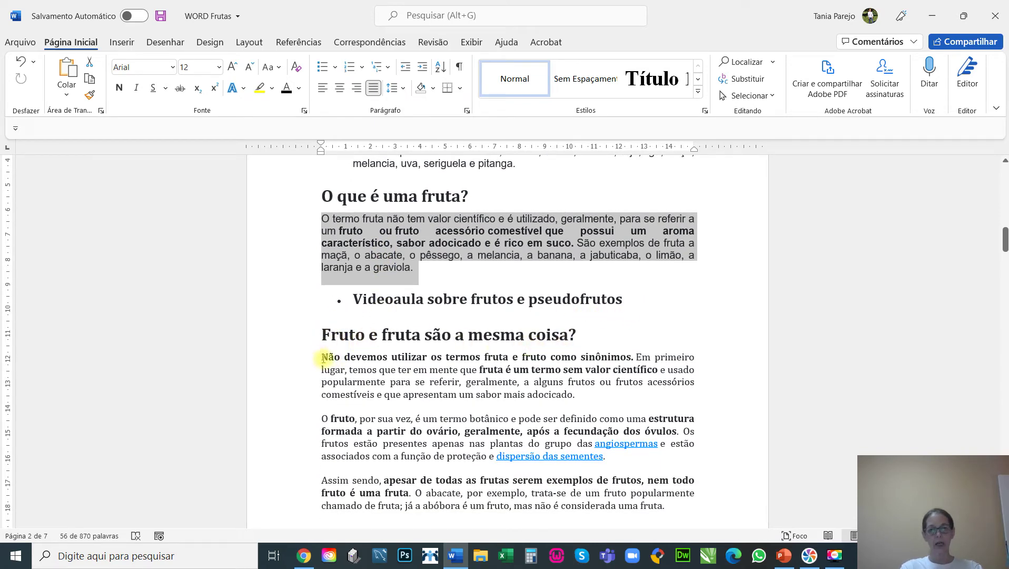
{"action": "left_click_drag", "start_coordinate": [323, 358], "coordinate": [581, 397]}
{"action": "scroll", "coordinate": [575, 399], "scroll_direction": "down", "scroll_amount": 2}
{"action": "left_click_drag", "start_coordinate": [594, 397], "coordinate": [671, 413]}
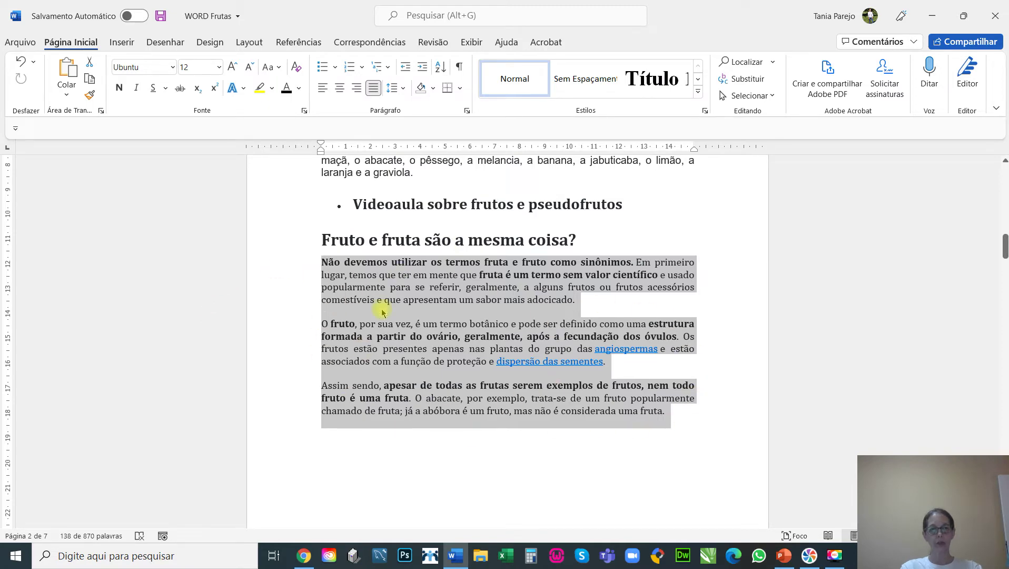
{"action": "left_click", "coordinate": [172, 67]}
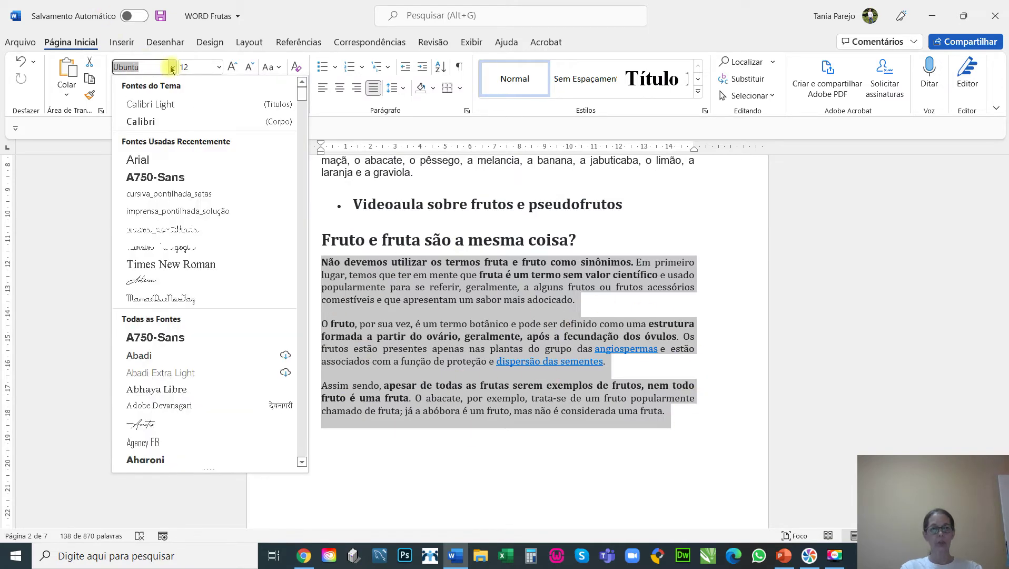
{"action": "left_click", "coordinate": [138, 160]}
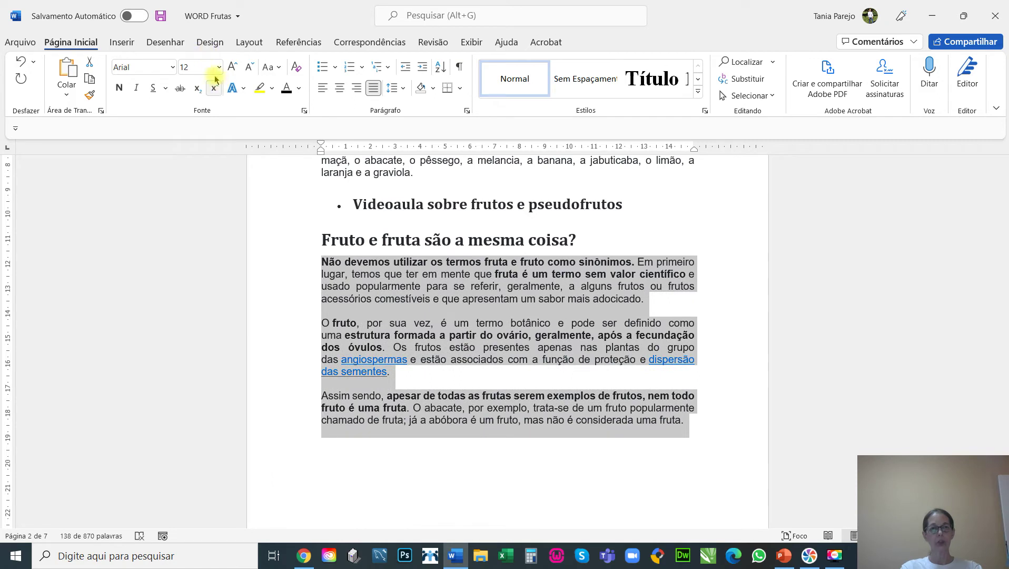
Step: Stretch the avocado image above "O benefício das frutas" slightly in height only, keeping its full text-column width
{"action": "scroll", "coordinate": [721, 379], "scroll_direction": "down", "scroll_amount": 7}
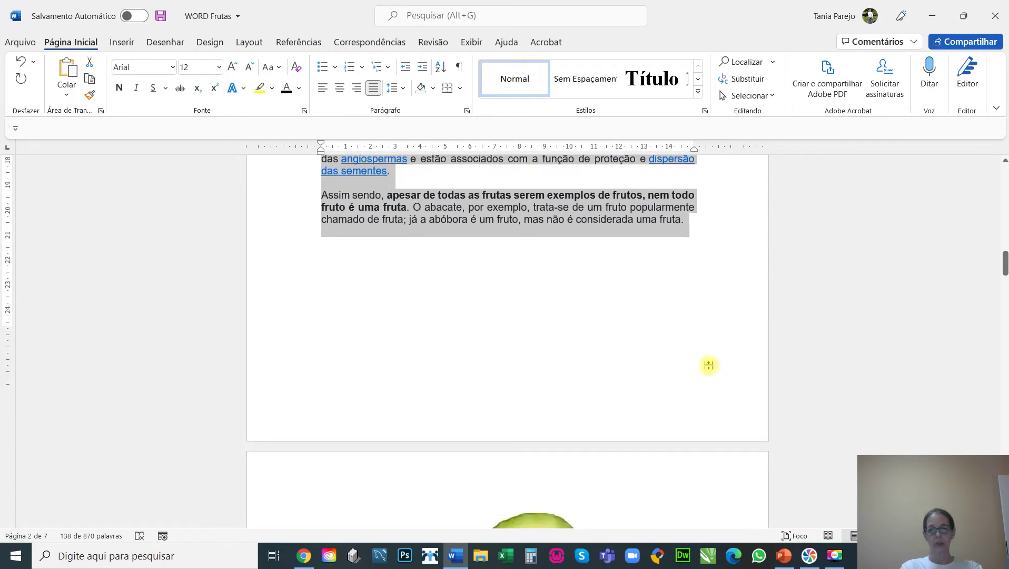
{"action": "scroll", "coordinate": [695, 361], "scroll_direction": "down", "scroll_amount": 3}
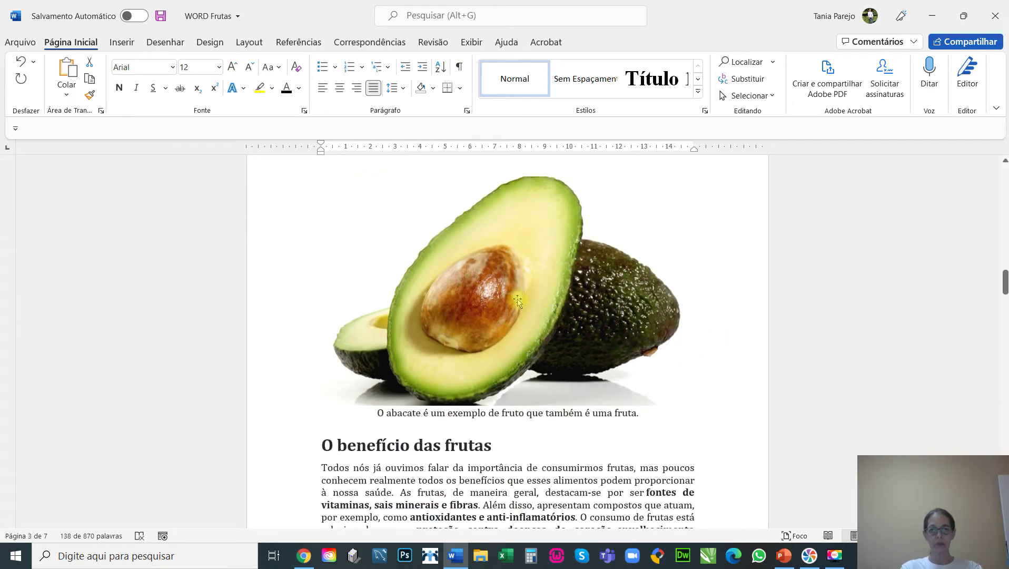
{"action": "left_click", "coordinate": [511, 291]}
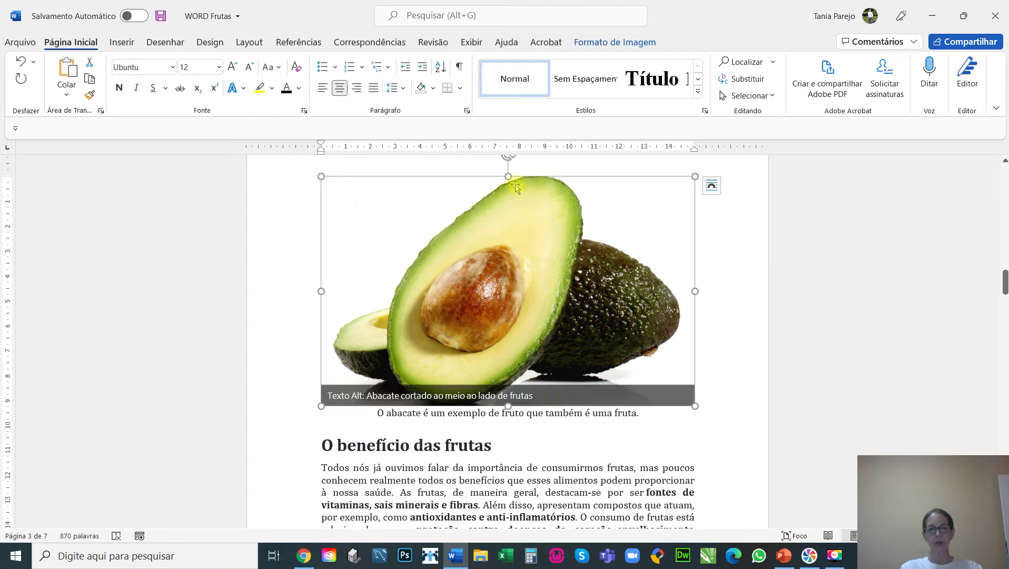
{"action": "mouse_move", "coordinate": [509, 179]}
{"action": "left_mouse_down"}
{"action": "mouse_move", "coordinate": [524, 252]}
{"action": "mouse_move", "coordinate": [513, 170]}
{"action": "mouse_move", "coordinate": [521, 170]}
{"action": "left_mouse_up"}
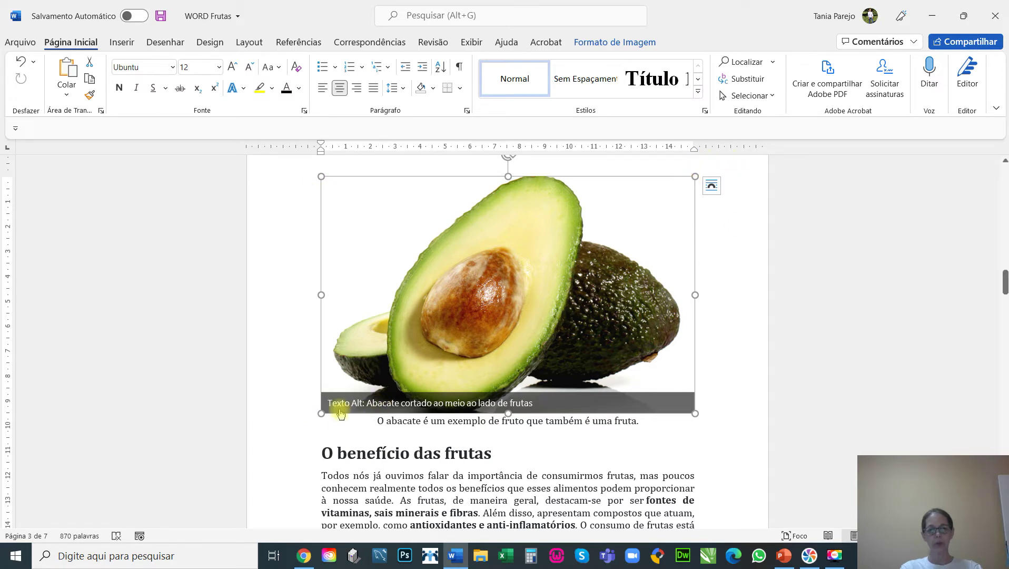
Step: Shrink the avocado image proportionally to about three quarters of the text-column width and move its caption onto its own line below
{"action": "left_click_drag", "start_coordinate": [322, 412], "coordinate": [335, 352]}
{"action": "left_click", "coordinate": [657, 300]}
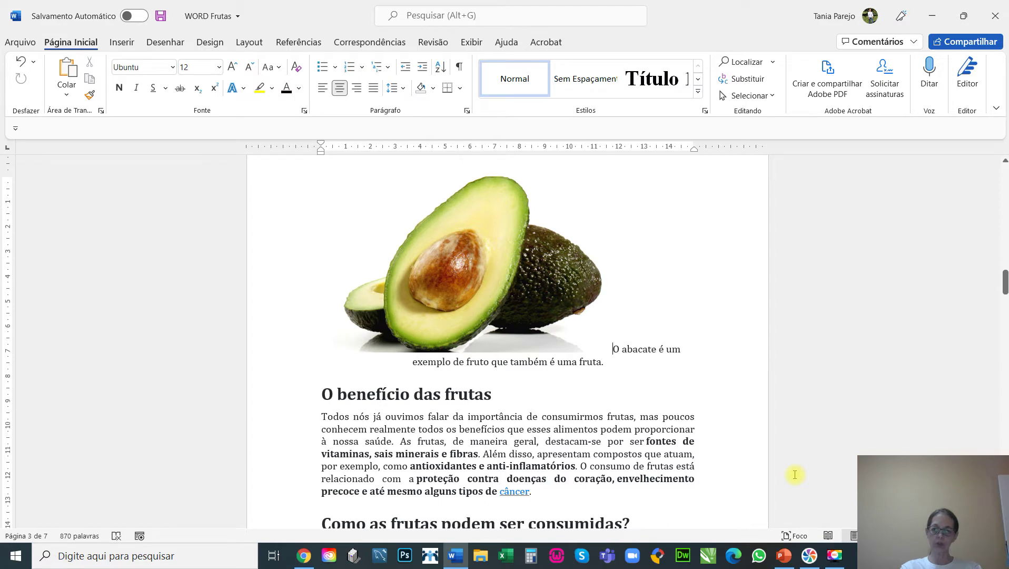
{"action": "key", "text": "Return"}
{"action": "key", "text": "Return"}
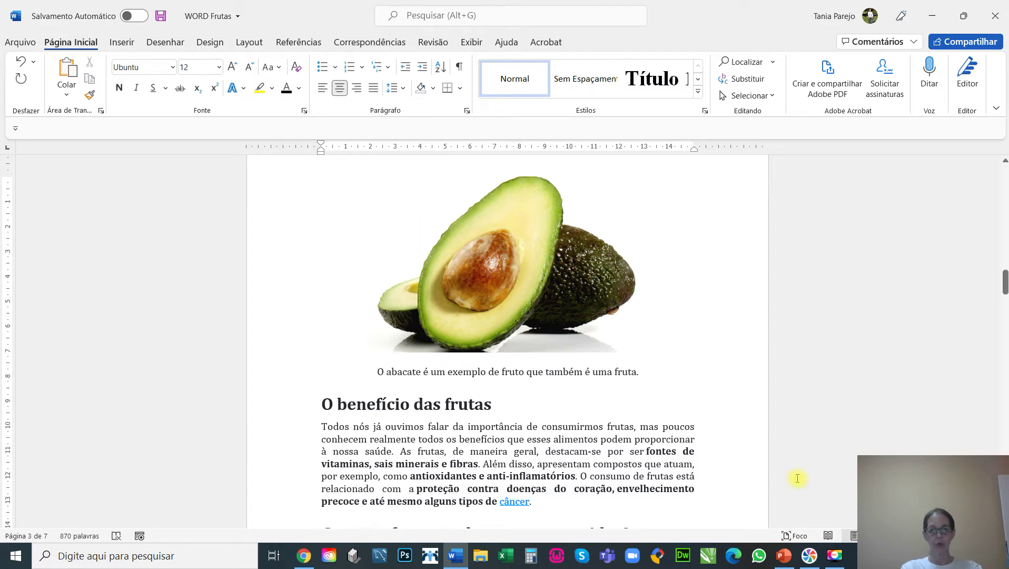
Step: Format the paragraph under the heading "O benefício das frutas" in Arial
{"action": "scroll", "coordinate": [606, 403], "scroll_direction": "down", "scroll_amount": 3}
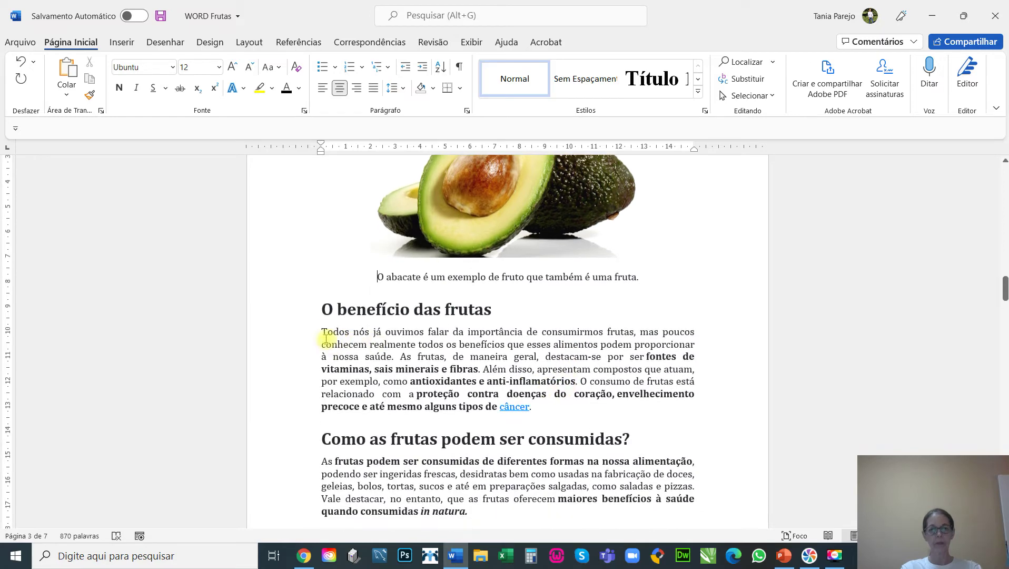
{"action": "left_click_drag", "start_coordinate": [322, 330], "coordinate": [547, 399]}
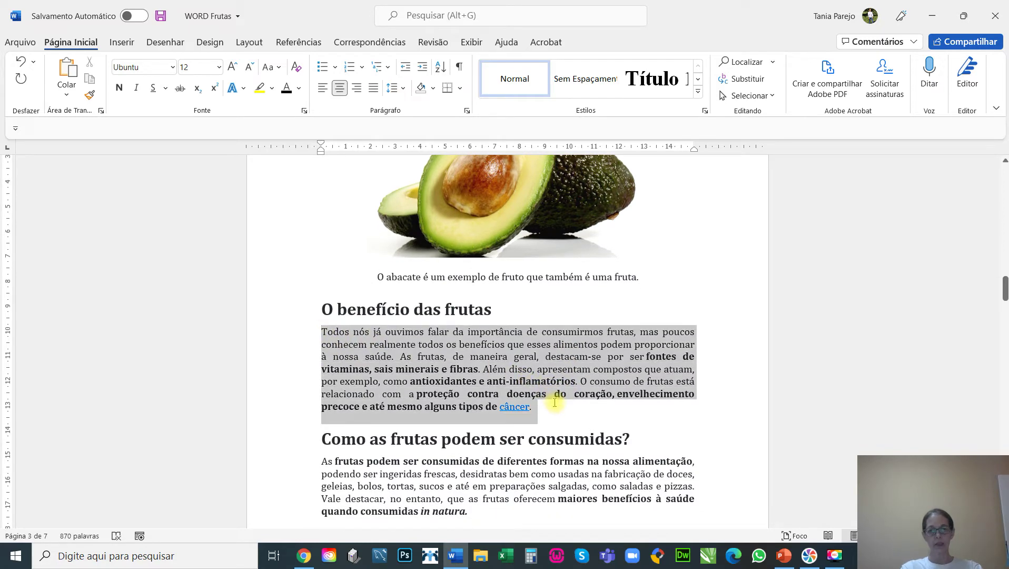
{"action": "left_click", "coordinate": [173, 67]}
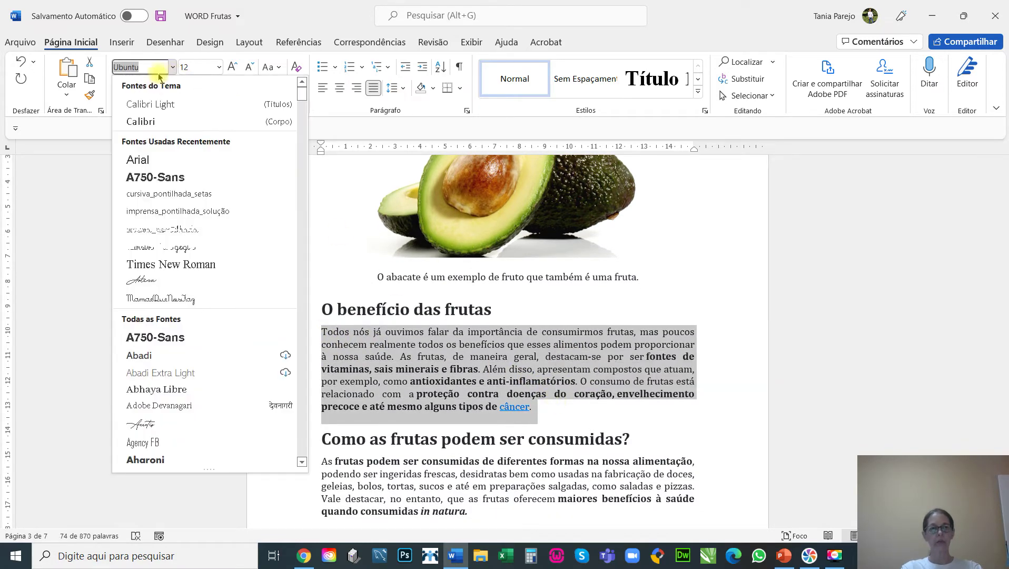
{"action": "left_click", "coordinate": [132, 158]}
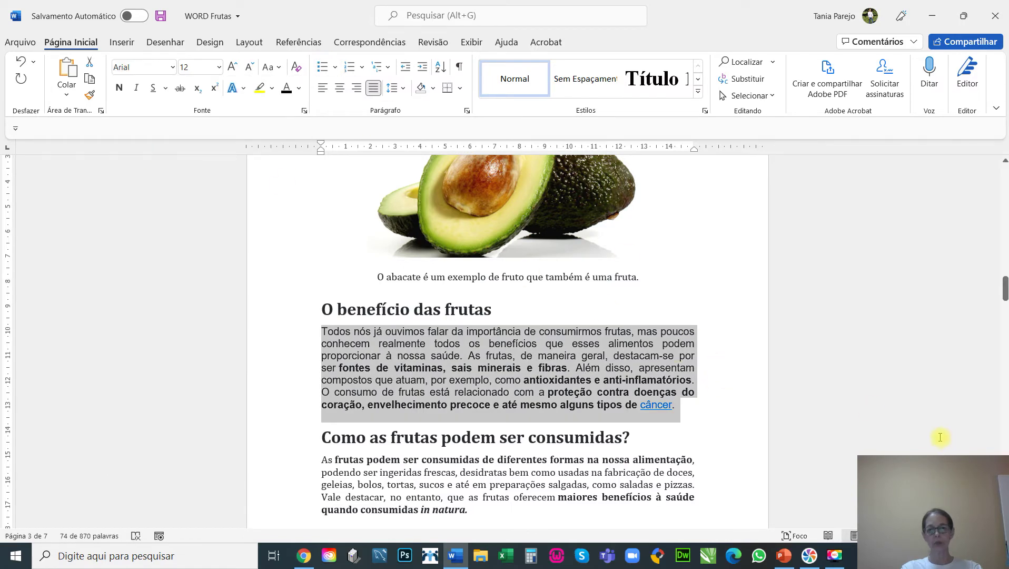
Step: Format the two paragraphs under the heading "Como as frutas podem ser consumidas?" in Arial
{"action": "scroll", "coordinate": [940, 437], "scroll_direction": "down", "scroll_amount": 5}
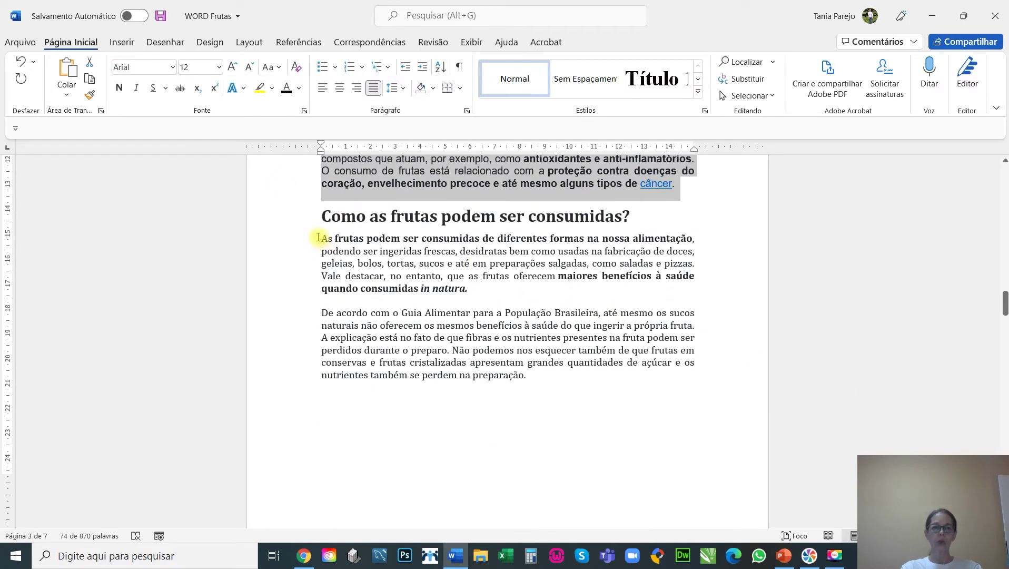
{"action": "left_click_drag", "start_coordinate": [318, 237], "coordinate": [581, 374]}
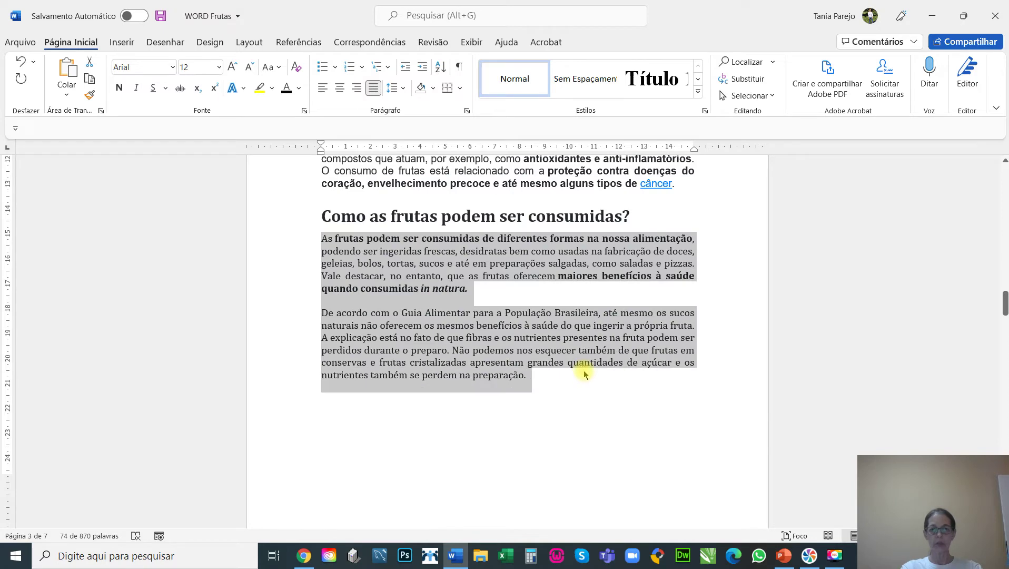
{"action": "left_click", "coordinate": [172, 67]}
{"action": "left_click", "coordinate": [156, 162]}
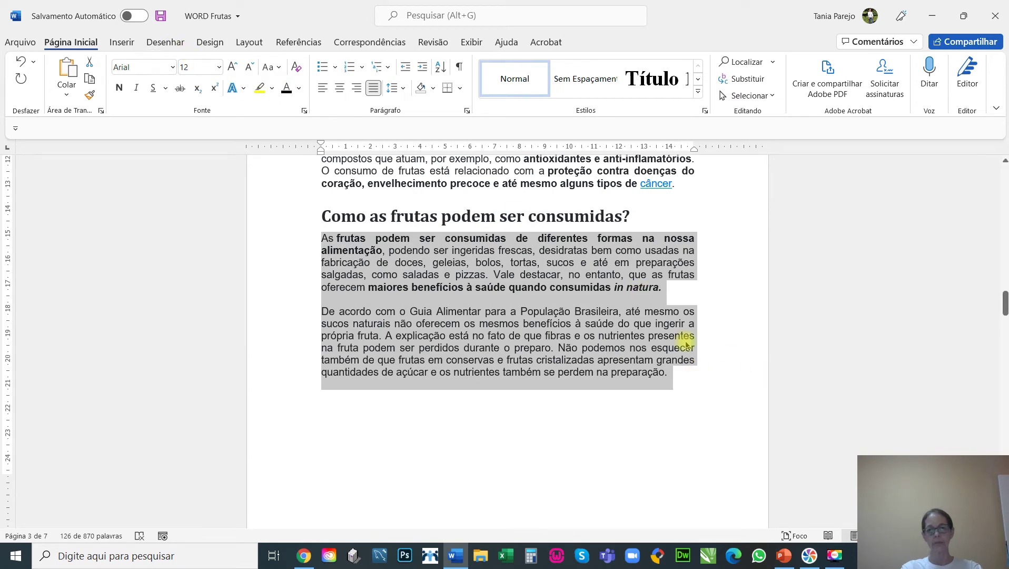
Step: Shrink the fruit juice image proportionally to about four fifths of the text-column width and move its caption onto its own line below
{"action": "scroll", "coordinate": [666, 329], "scroll_direction": "down", "scroll_amount": 15}
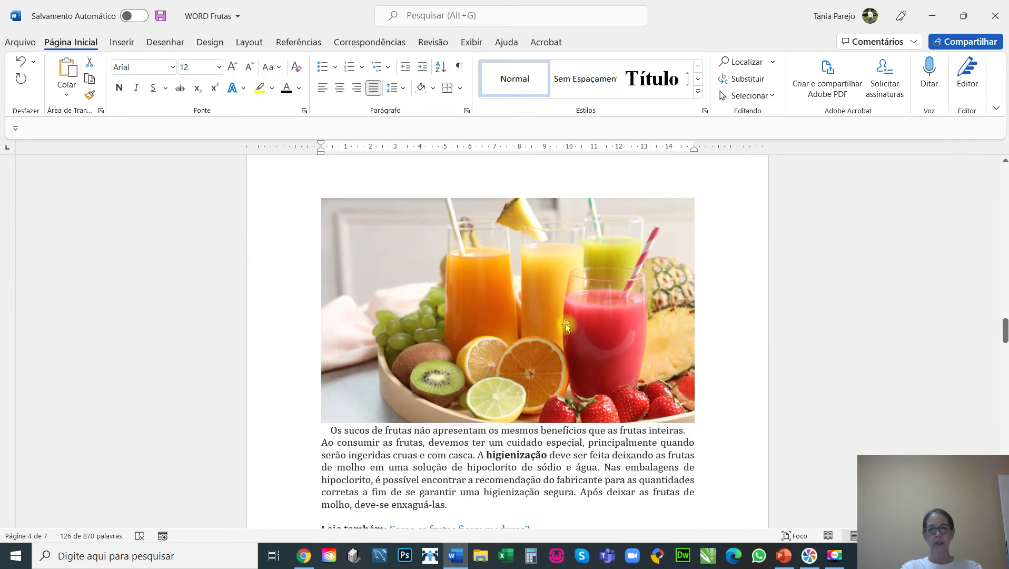
{"action": "left_click", "coordinate": [566, 324]}
{"action": "left_click_drag", "start_coordinate": [320, 423], "coordinate": [398, 366]}
{"action": "left_click", "coordinate": [684, 337]}
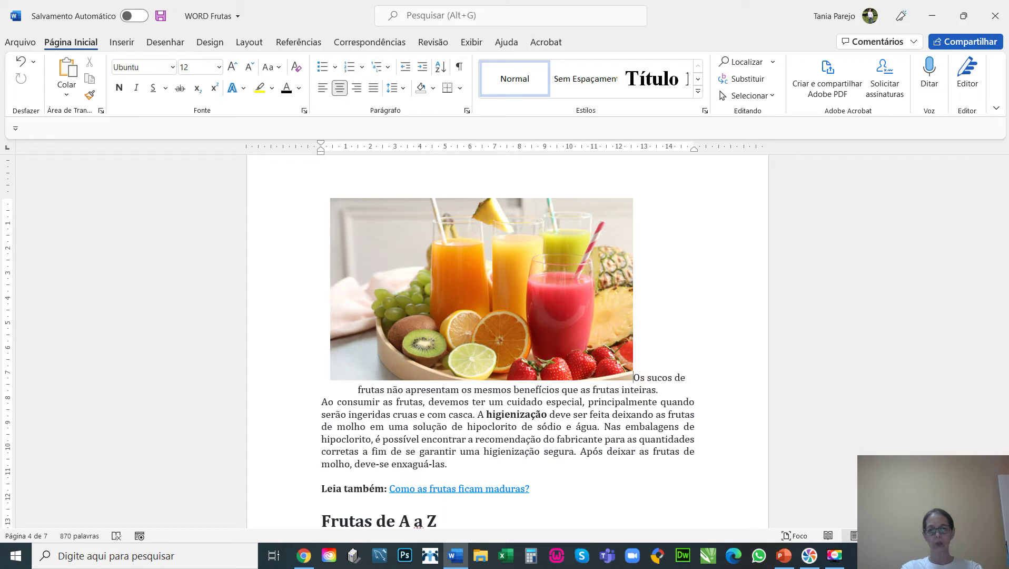
{"action": "key", "text": "Return"}
Step: Format the juice image's caption, the hygiene paragraph and the "Leia também" line below it in Arial
{"action": "scroll", "coordinate": [712, 401], "scroll_direction": "down", "scroll_amount": 3}
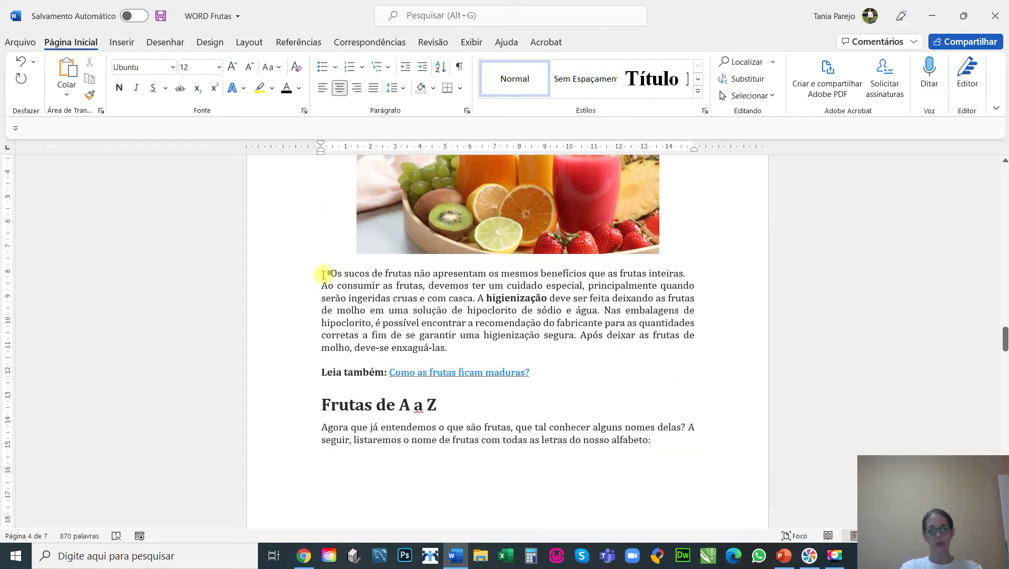
{"action": "left_click_drag", "start_coordinate": [329, 272], "coordinate": [561, 366]}
{"action": "left_click", "coordinate": [173, 67]}
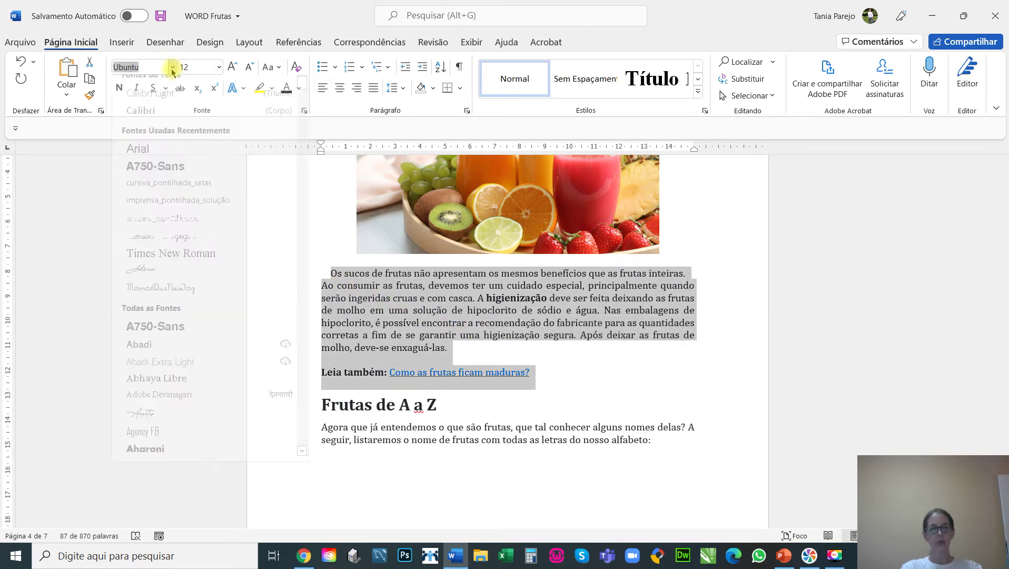
{"action": "left_click", "coordinate": [148, 160]}
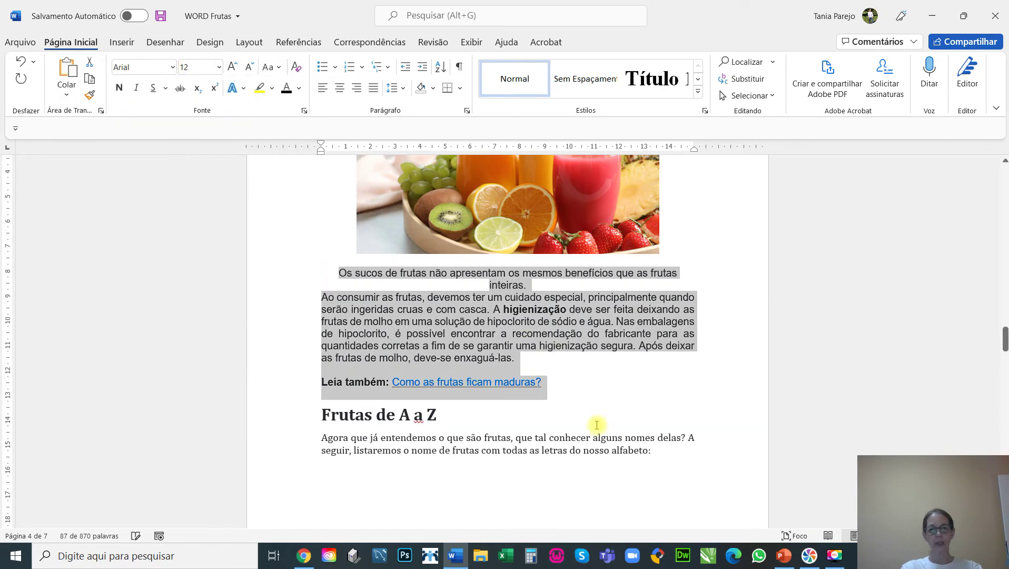
{"action": "left_click", "coordinate": [571, 356]}
{"action": "scroll", "coordinate": [571, 356], "scroll_direction": "down", "scroll_amount": 4}
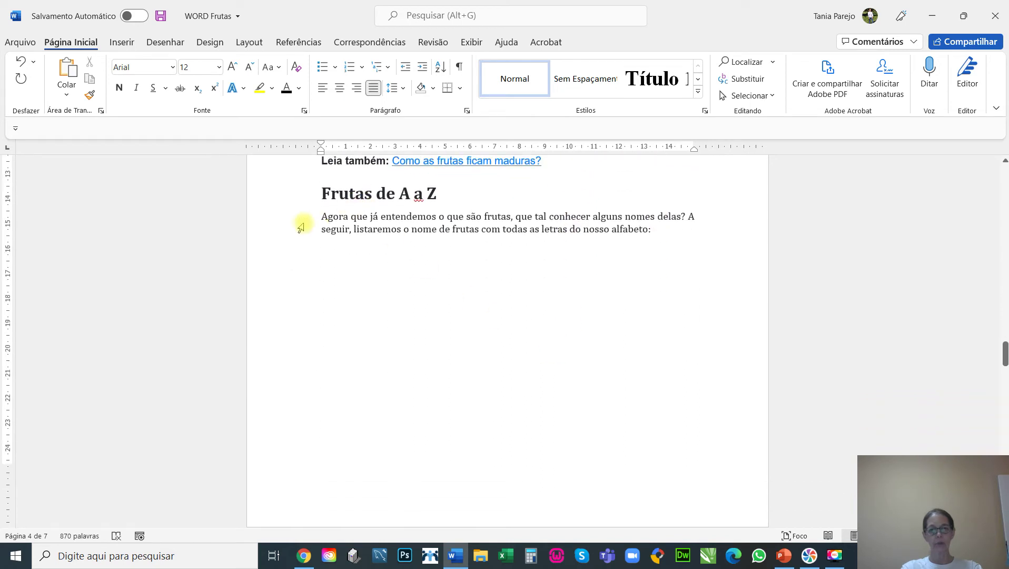
{"action": "left_click_drag", "start_coordinate": [324, 216], "coordinate": [367, 250]}
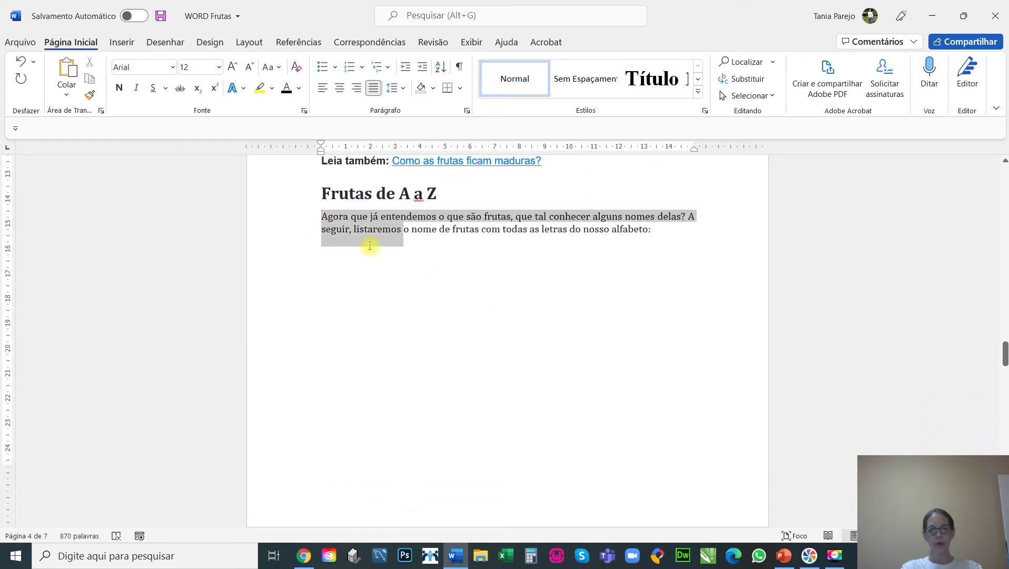
{"action": "scroll", "coordinate": [389, 295], "scroll_direction": "down", "scroll_amount": 4}
{"action": "scroll", "coordinate": [390, 297], "scroll_direction": "down", "scroll_amount": 3}
{"action": "scroll", "coordinate": [388, 287], "scroll_direction": "up", "scroll_amount": 7}
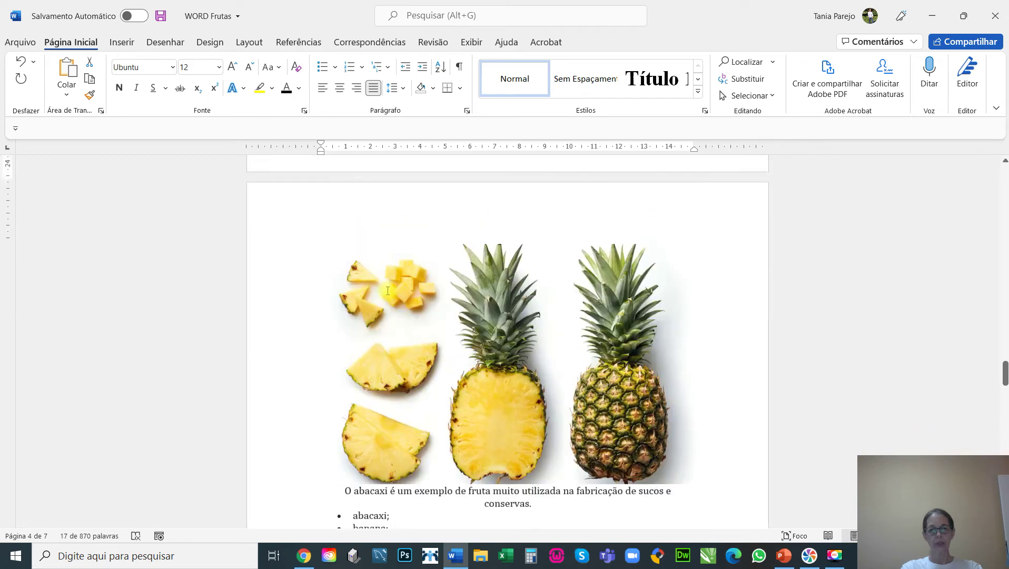
{"action": "left_click", "coordinate": [368, 298]}
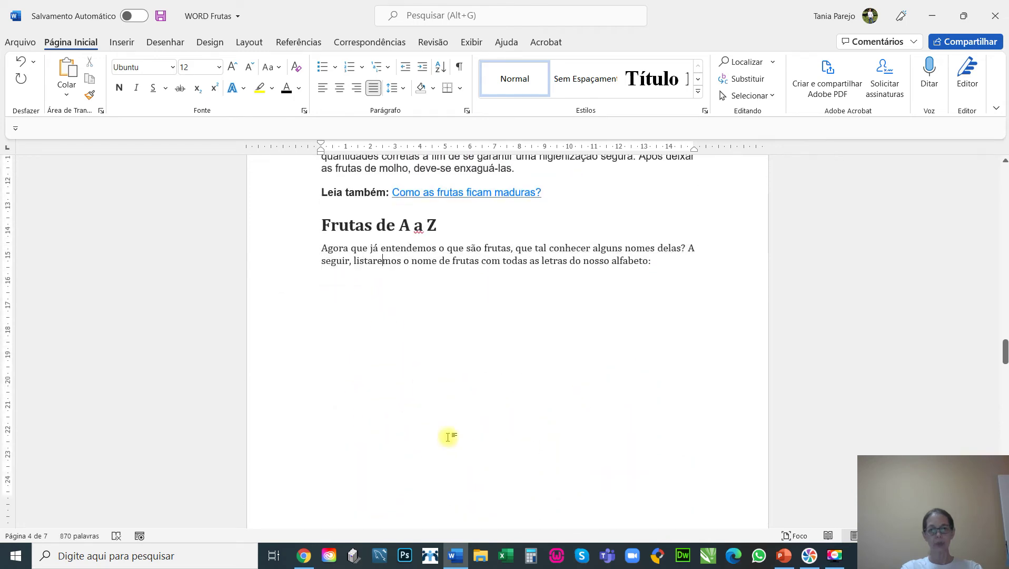
Step: Shrink the pineapple image proportionally to about two thirds of the text-column width and move its caption onto its own line below
{"action": "scroll", "coordinate": [398, 315], "scroll_direction": "down", "scroll_amount": 6}
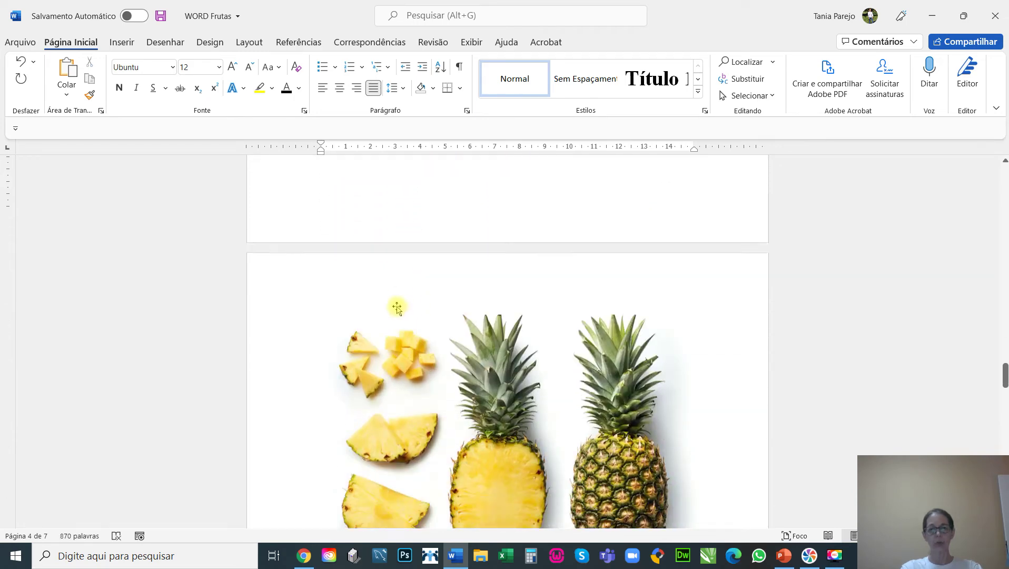
{"action": "left_click", "coordinate": [453, 377]}
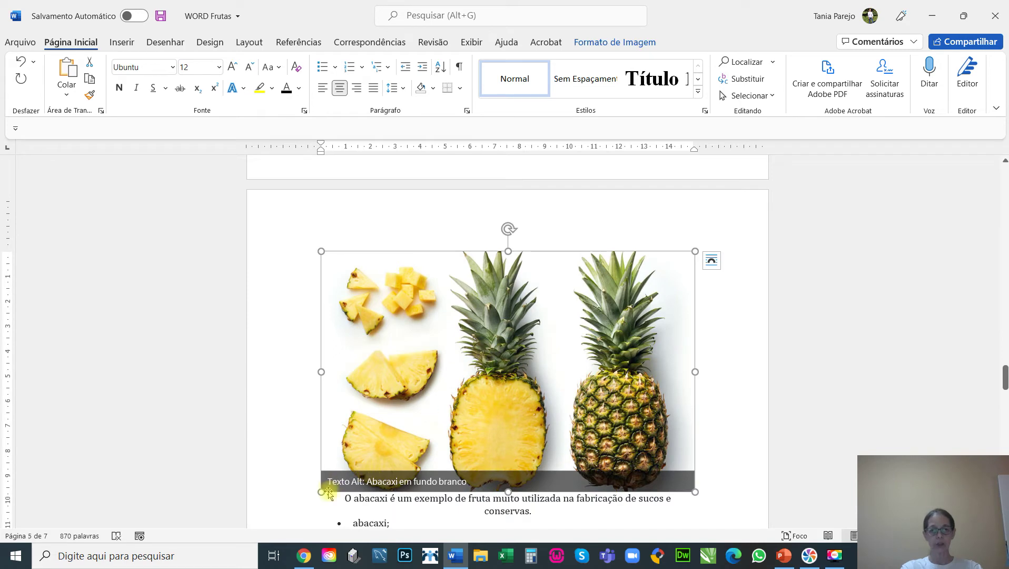
{"action": "left_click_drag", "start_coordinate": [321, 491], "coordinate": [441, 420]}
{"action": "scroll", "coordinate": [421, 335], "scroll_direction": "up", "scroll_amount": 3}
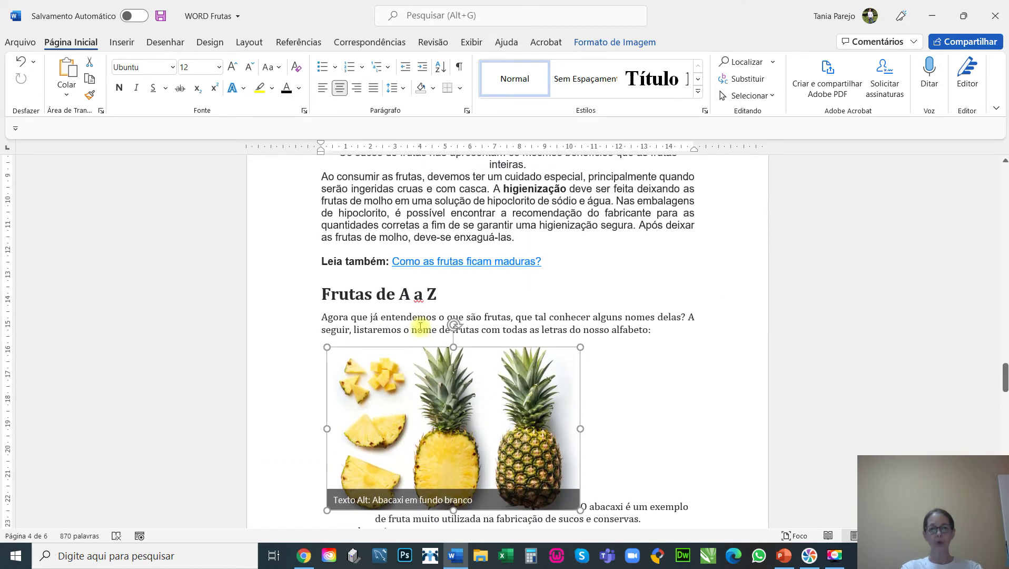
{"action": "scroll", "coordinate": [417, 322], "scroll_direction": "down", "scroll_amount": 2}
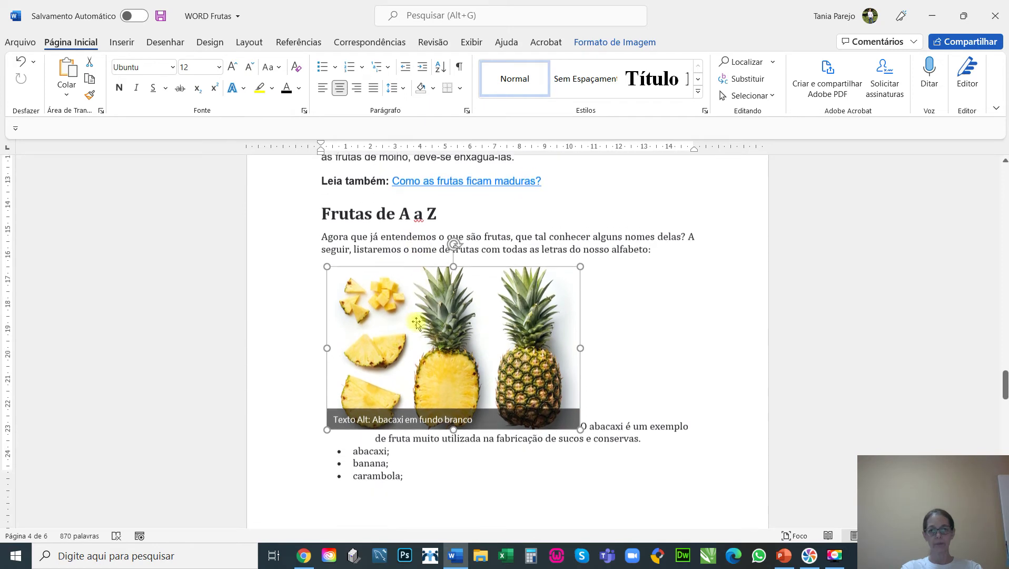
{"action": "left_click", "coordinate": [593, 411]}
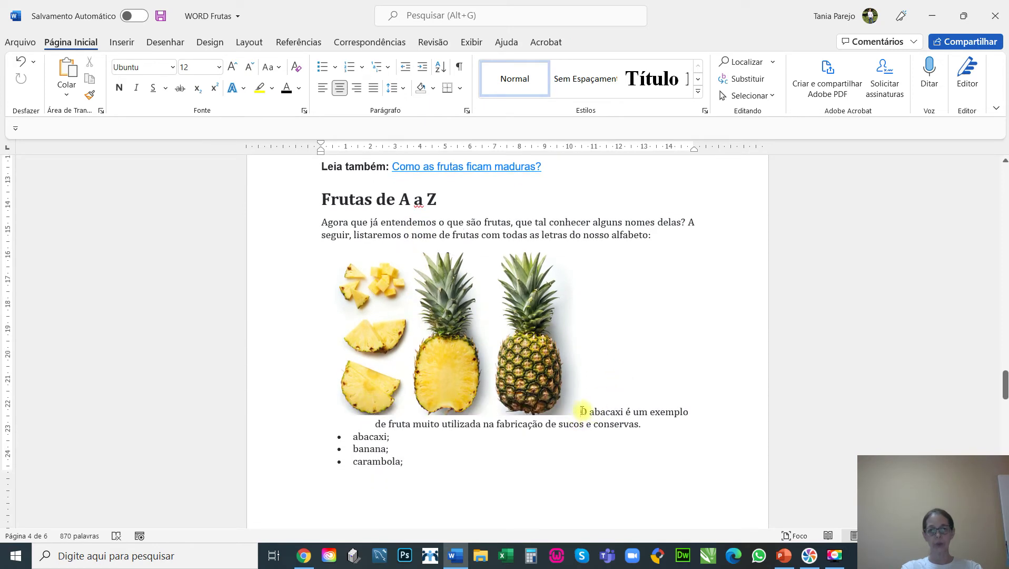
{"action": "key", "text": "Return"}
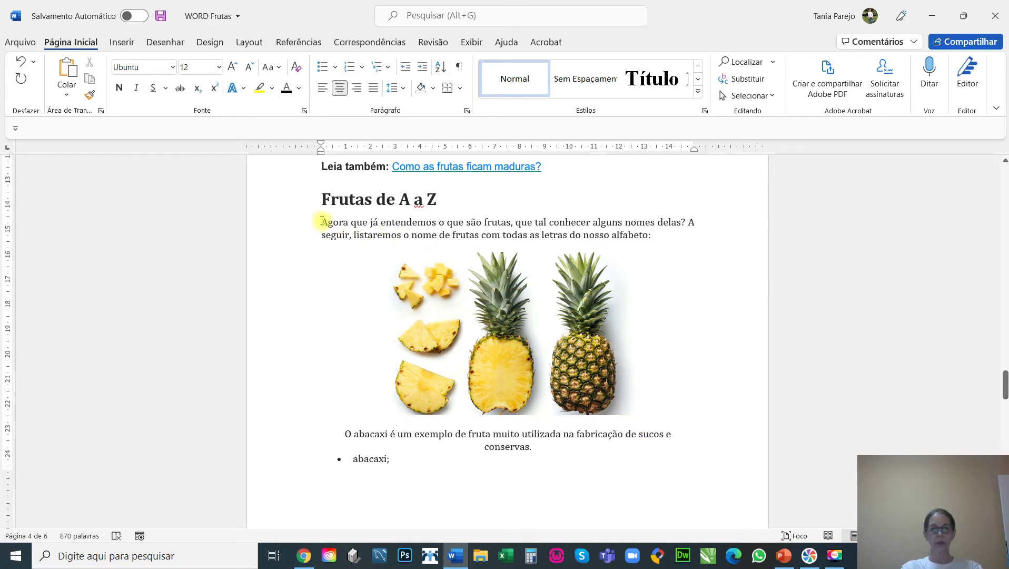
Step: Format the introductory paragraph under the heading "Frutas de A a Z" in Arial
{"action": "left_click_drag", "start_coordinate": [322, 220], "coordinate": [668, 237]}
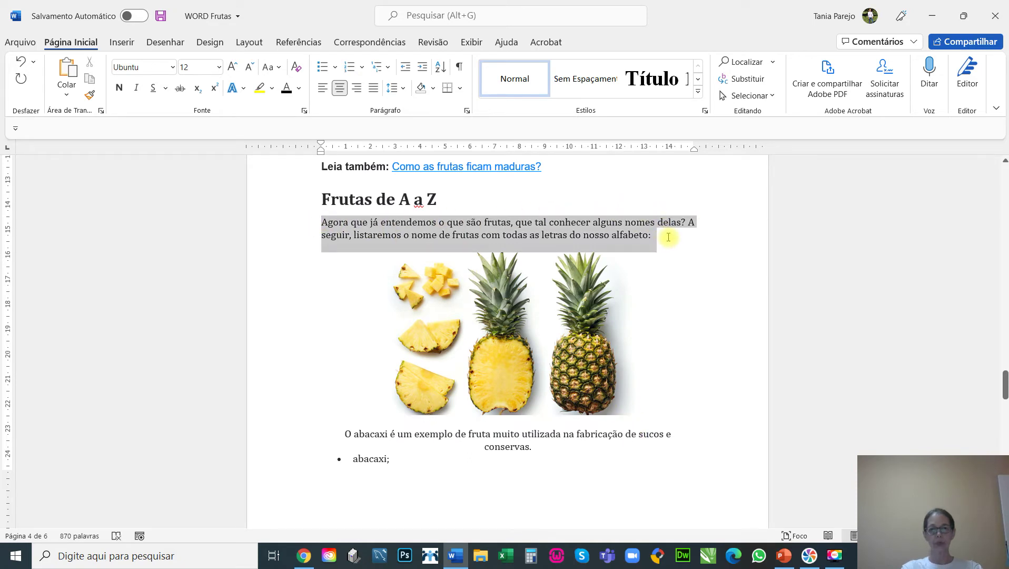
{"action": "left_click", "coordinate": [172, 67]}
{"action": "left_click", "coordinate": [136, 159]}
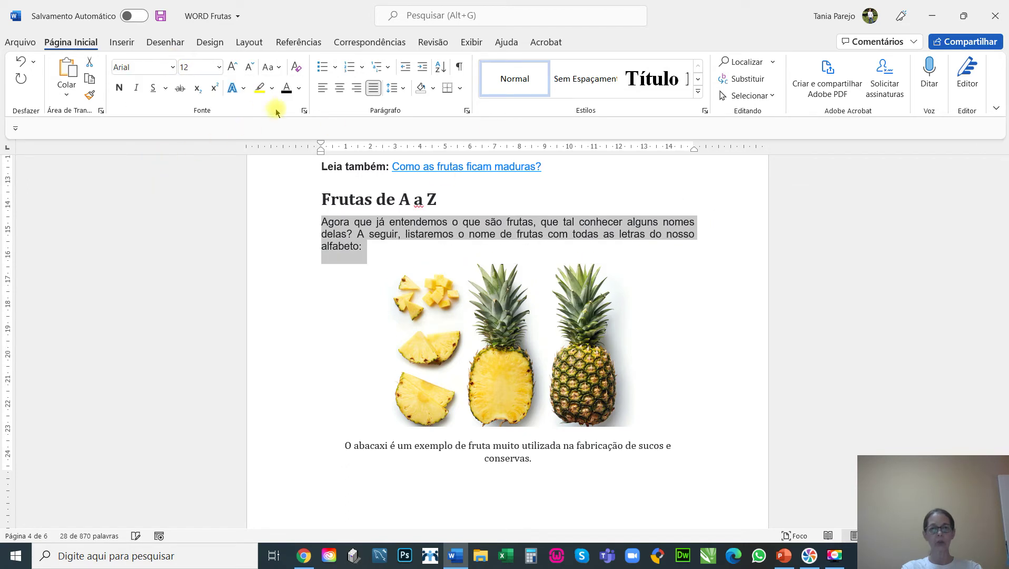
{"action": "scroll", "coordinate": [745, 315], "scroll_direction": "down", "scroll_amount": 5}
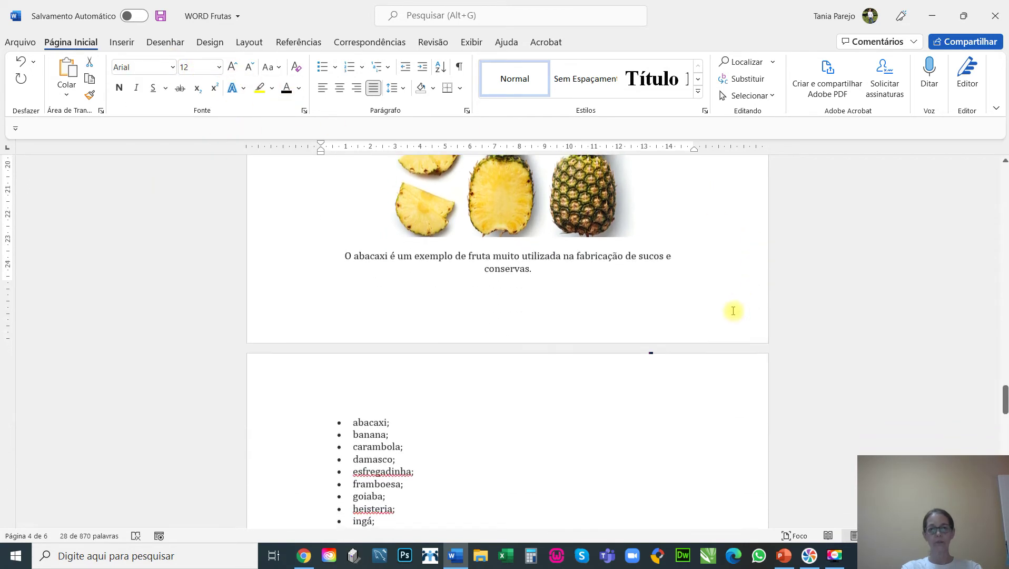
{"action": "scroll", "coordinate": [337, 304], "scroll_direction": "down", "scroll_amount": 3}
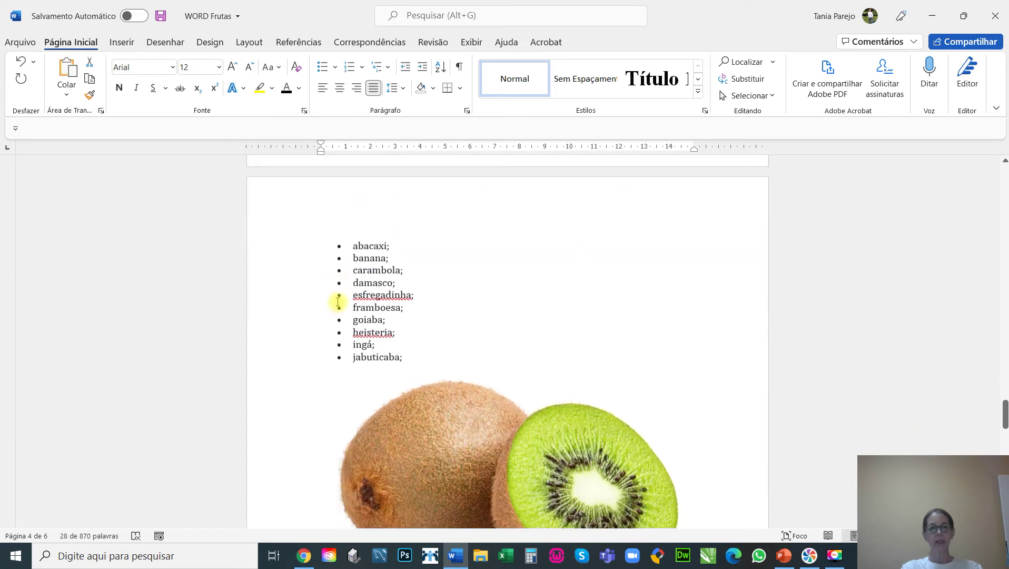
{"action": "left_click_drag", "start_coordinate": [420, 345], "coordinate": [342, 233]}
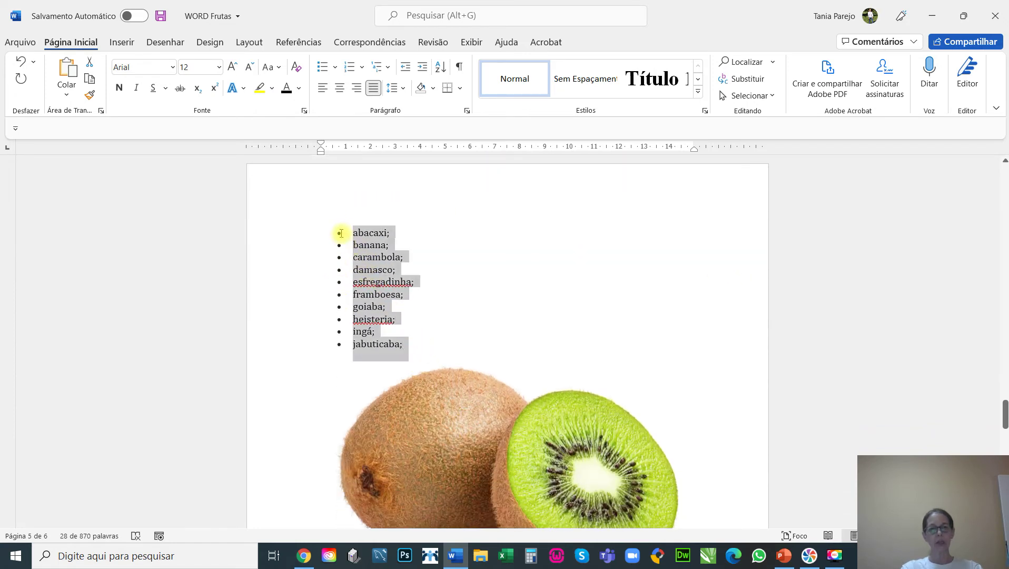
{"action": "scroll", "coordinate": [363, 265], "scroll_direction": "down", "scroll_amount": 5}
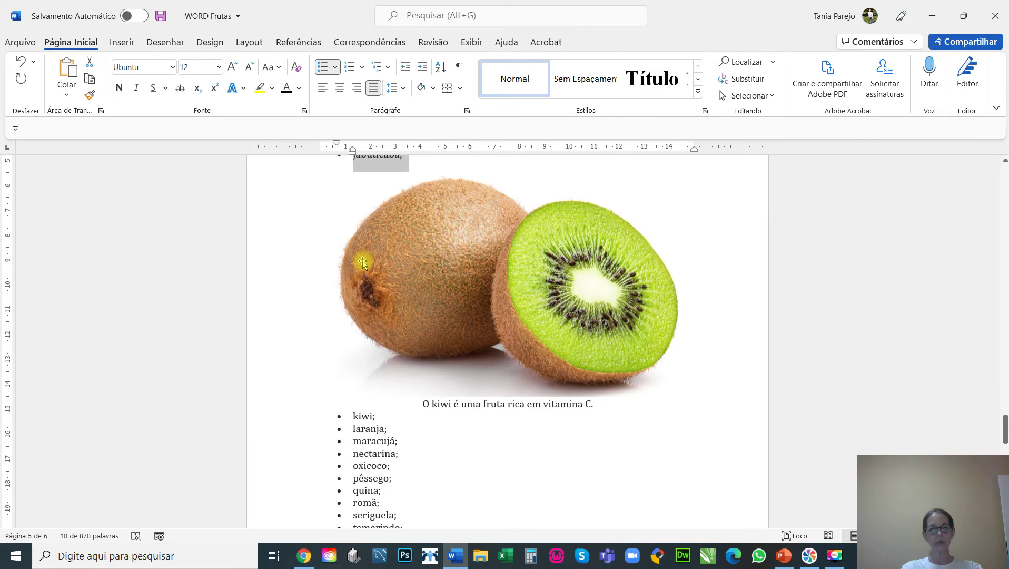
{"action": "scroll", "coordinate": [363, 264], "scroll_direction": "up", "scroll_amount": 4}
{"action": "scroll", "coordinate": [364, 265], "scroll_direction": "down", "scroll_amount": 5}
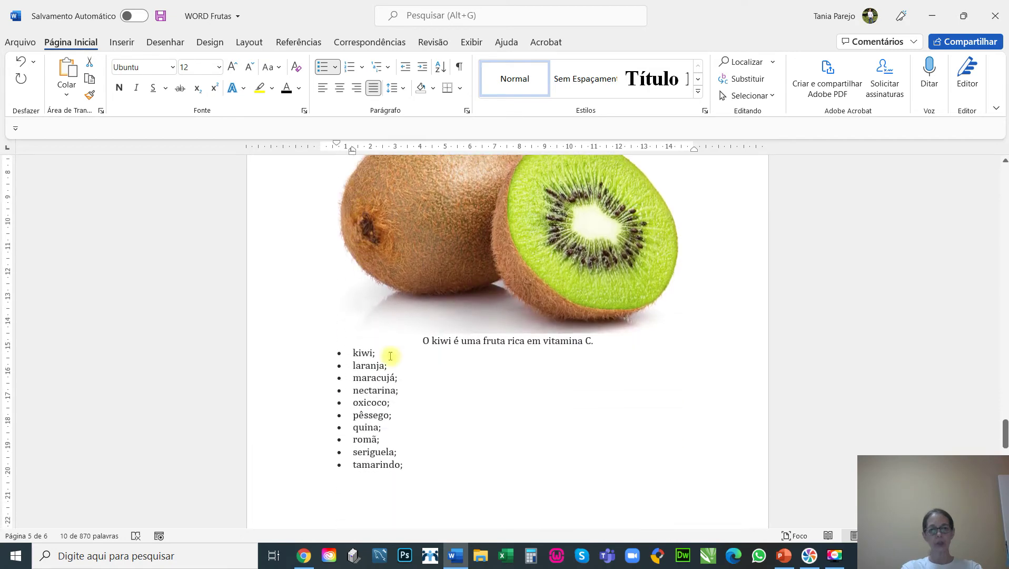
{"action": "left_click", "coordinate": [413, 473]}
{"action": "left_click_drag", "start_coordinate": [413, 473], "coordinate": [344, 313]}
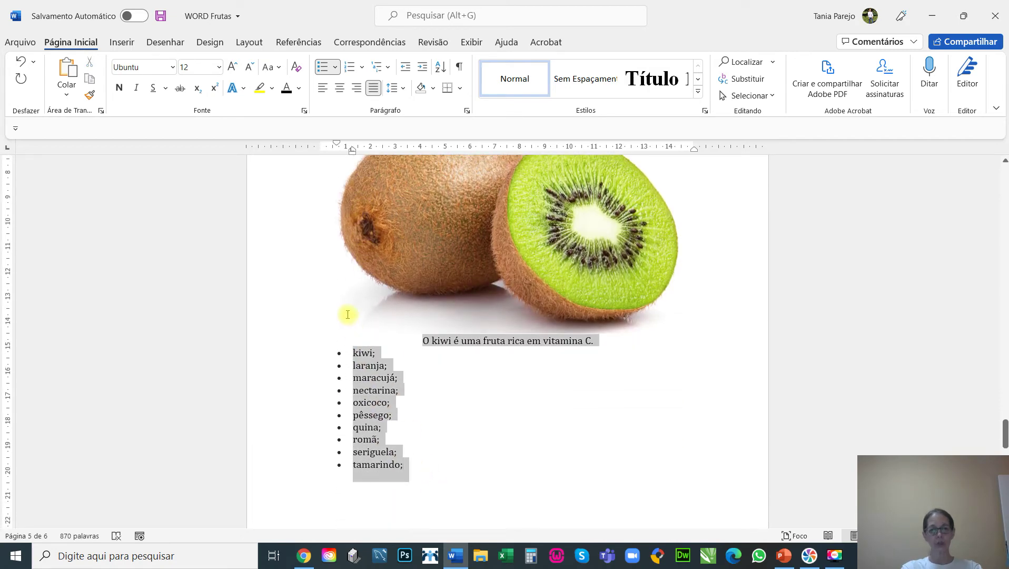
{"action": "scroll", "coordinate": [344, 308], "scroll_direction": "up", "scroll_amount": 4}
{"action": "scroll", "coordinate": [338, 230], "scroll_direction": "up", "scroll_amount": 3}
{"action": "mouse_move", "coordinate": [341, 274]}
{"action": "left_mouse_down"}
{"action": "mouse_move", "coordinate": [338, 229]}
{"action": "mouse_move", "coordinate": [349, 311]}
{"action": "mouse_move", "coordinate": [345, 292]}
{"action": "mouse_move", "coordinate": [360, 270]}
{"action": "left_mouse_up"}
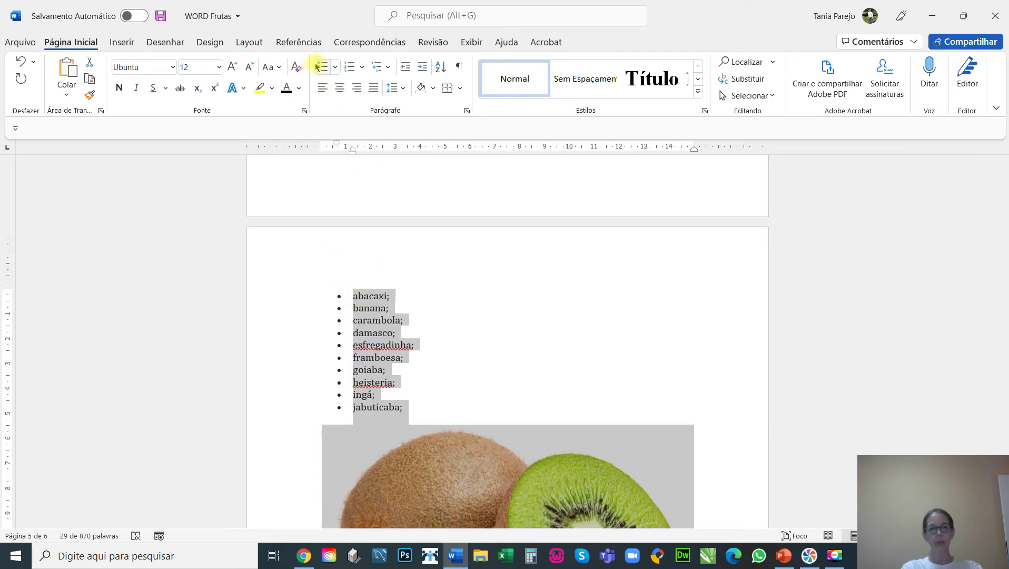
{"action": "left_click", "coordinate": [480, 468]}
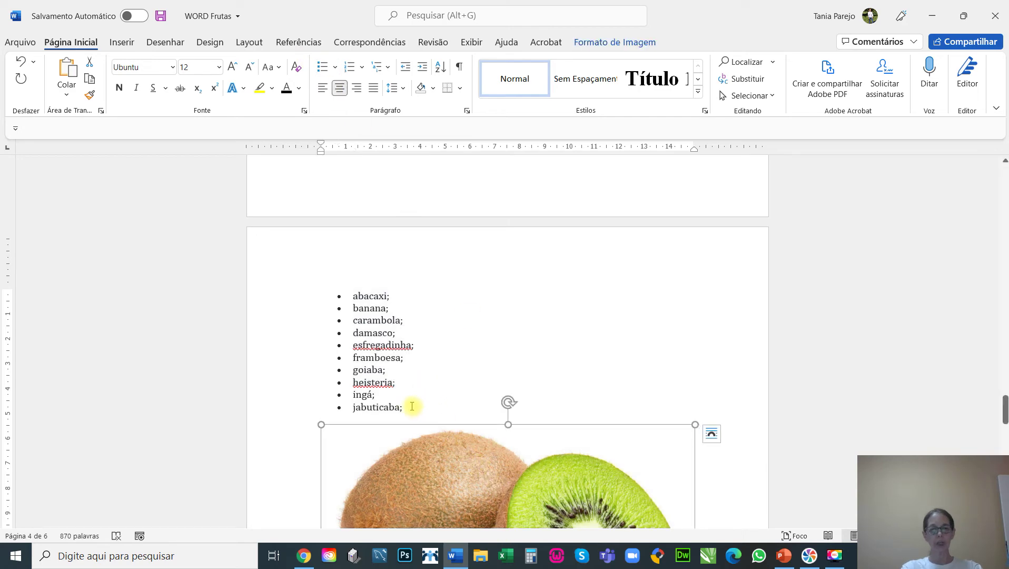
{"action": "scroll", "coordinate": [408, 406], "scroll_direction": "down", "scroll_amount": 3}
{"action": "scroll", "coordinate": [425, 461], "scroll_direction": "down", "scroll_amount": 3}
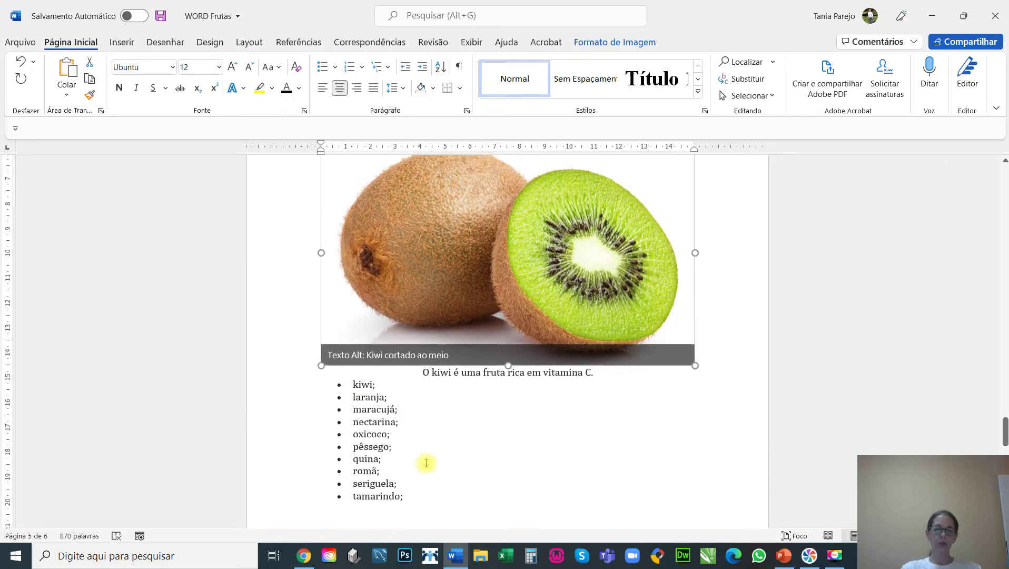
{"action": "left_click_drag", "start_coordinate": [415, 501], "coordinate": [322, 390]}
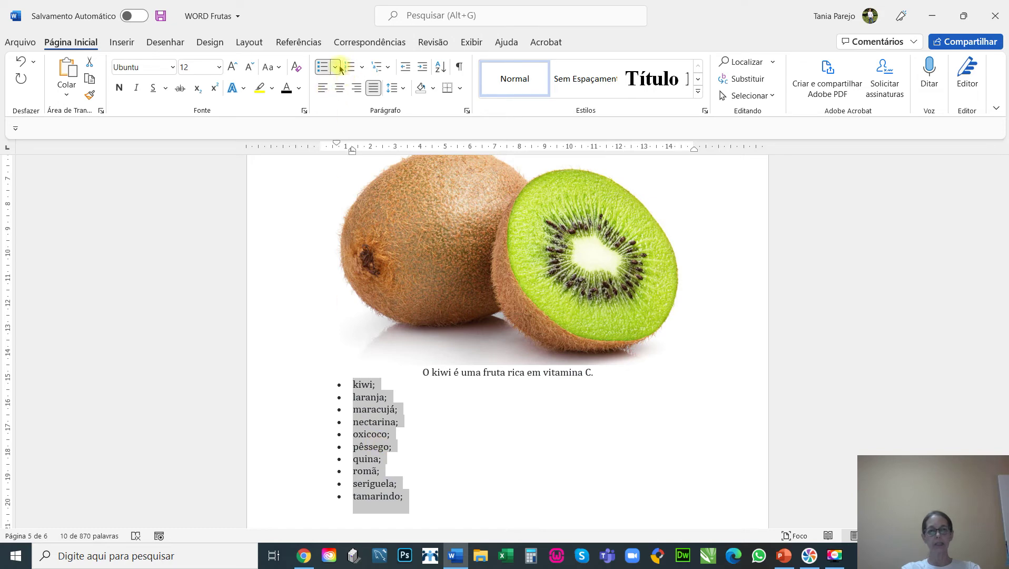
{"action": "scroll", "coordinate": [472, 337], "scroll_direction": "up", "scroll_amount": 4}
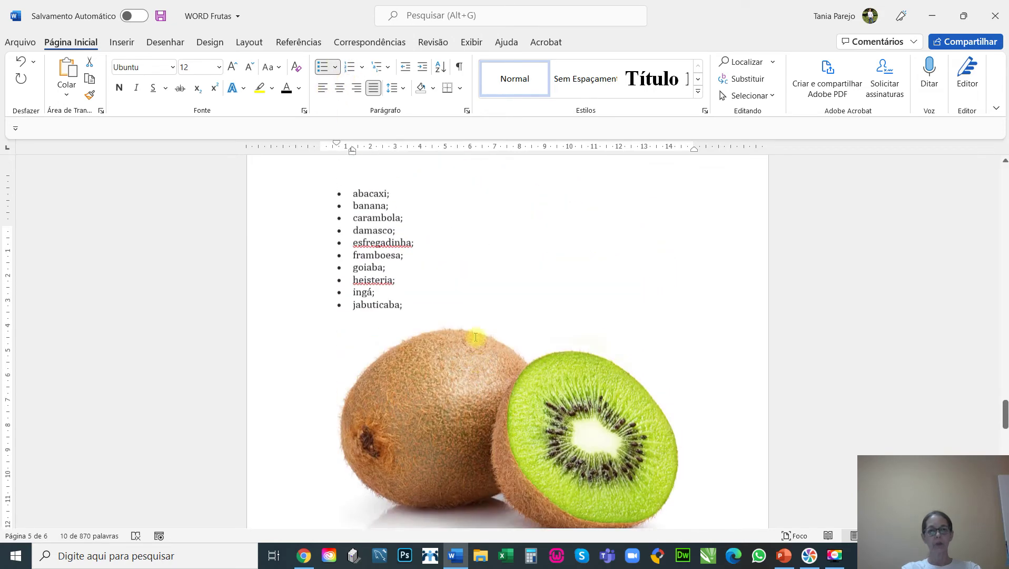
{"action": "left_click_drag", "start_coordinate": [426, 350], "coordinate": [332, 229]}
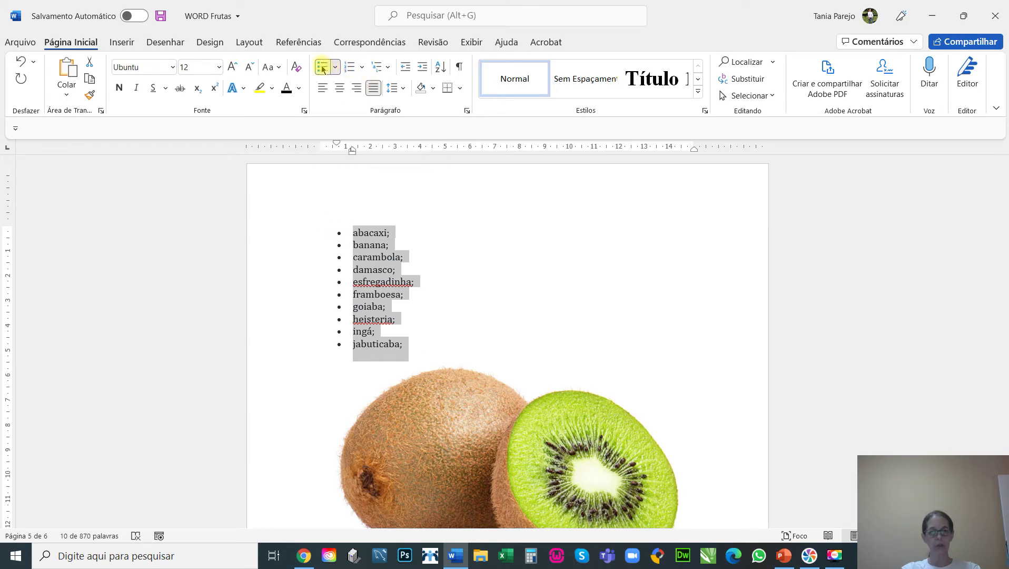
{"action": "scroll", "coordinate": [338, 113], "scroll_direction": "down", "scroll_amount": 6}
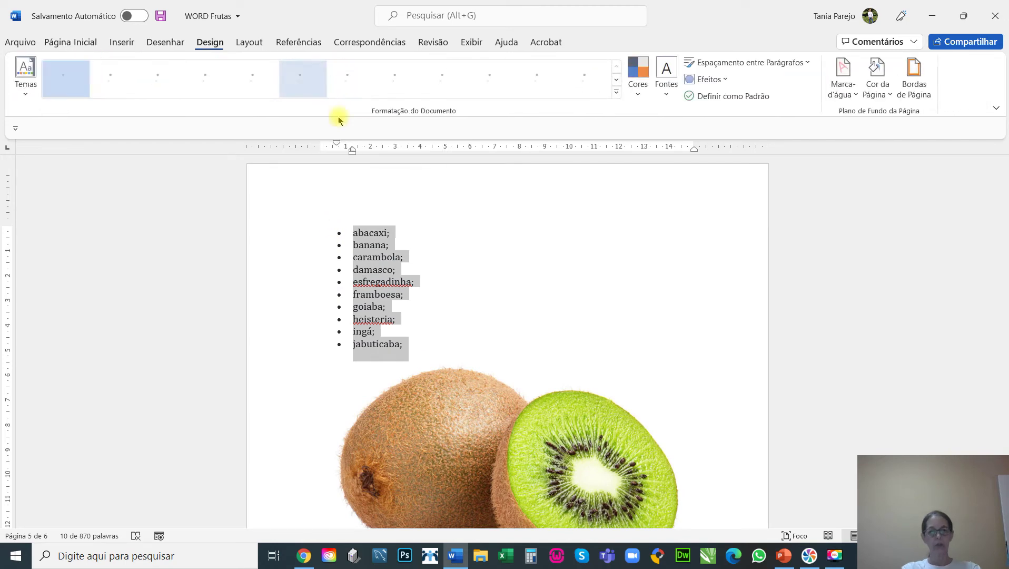
{"action": "left_click", "coordinate": [70, 42]}
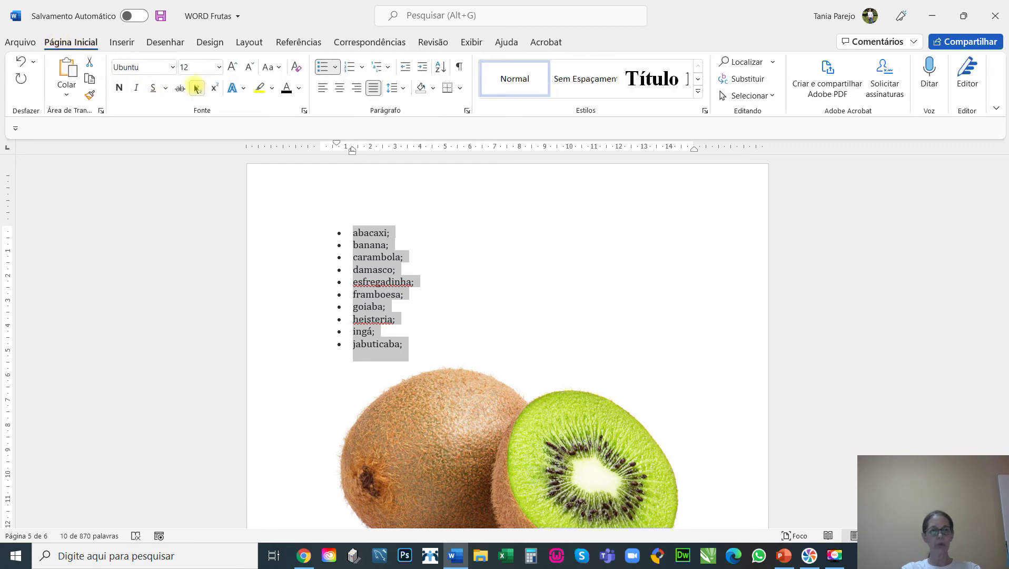
{"action": "scroll", "coordinate": [90, 79], "scroll_direction": "down", "scroll_amount": 3}
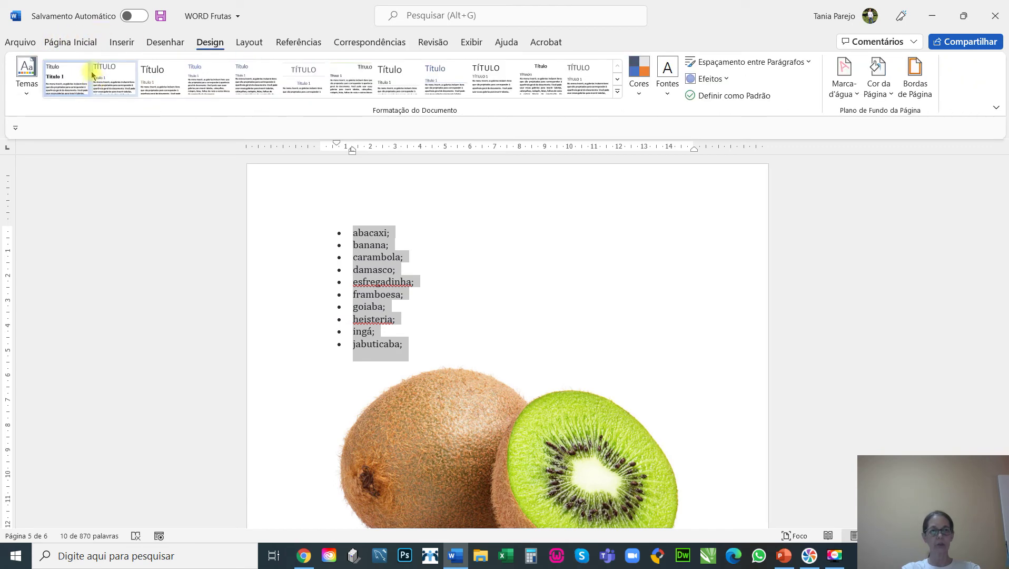
{"action": "scroll", "coordinate": [96, 71], "scroll_direction": "up", "scroll_amount": 2}
{"action": "scroll", "coordinate": [161, 71], "scroll_direction": "up", "scroll_amount": 1}
{"action": "scroll", "coordinate": [153, 68], "scroll_direction": "down", "scroll_amount": 2}
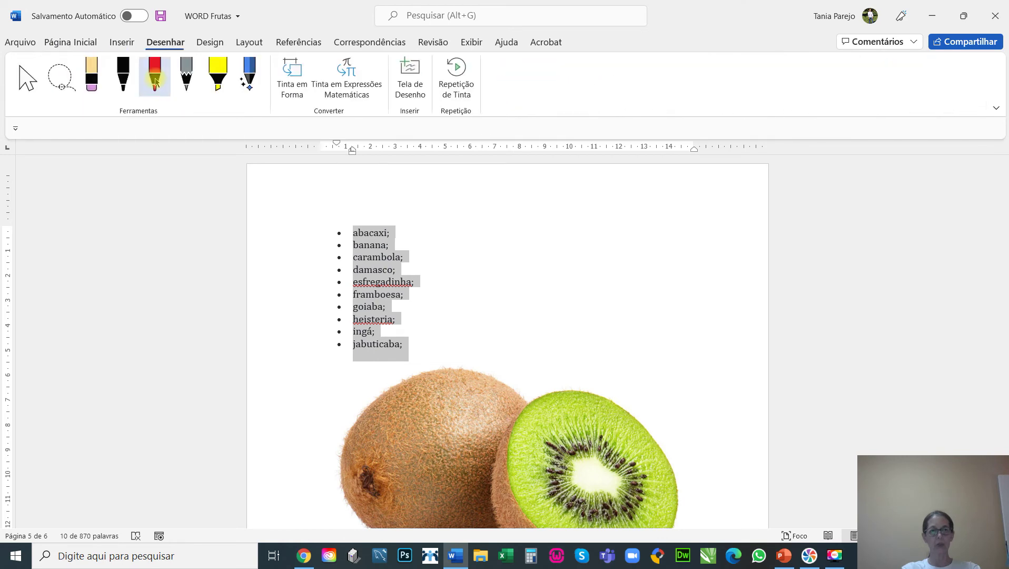
{"action": "left_click", "coordinate": [78, 43]}
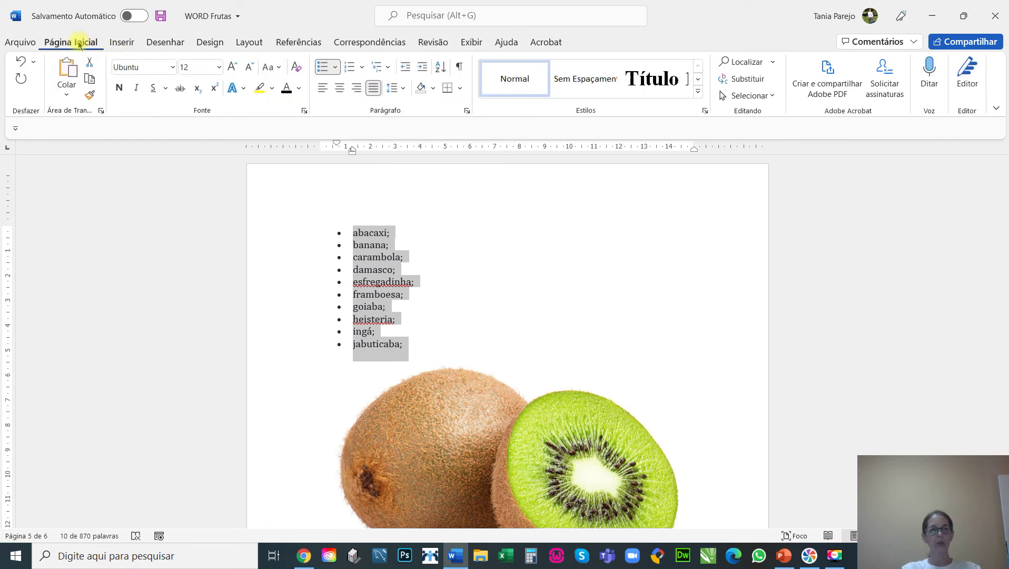
{"action": "left_click", "coordinate": [604, 329]}
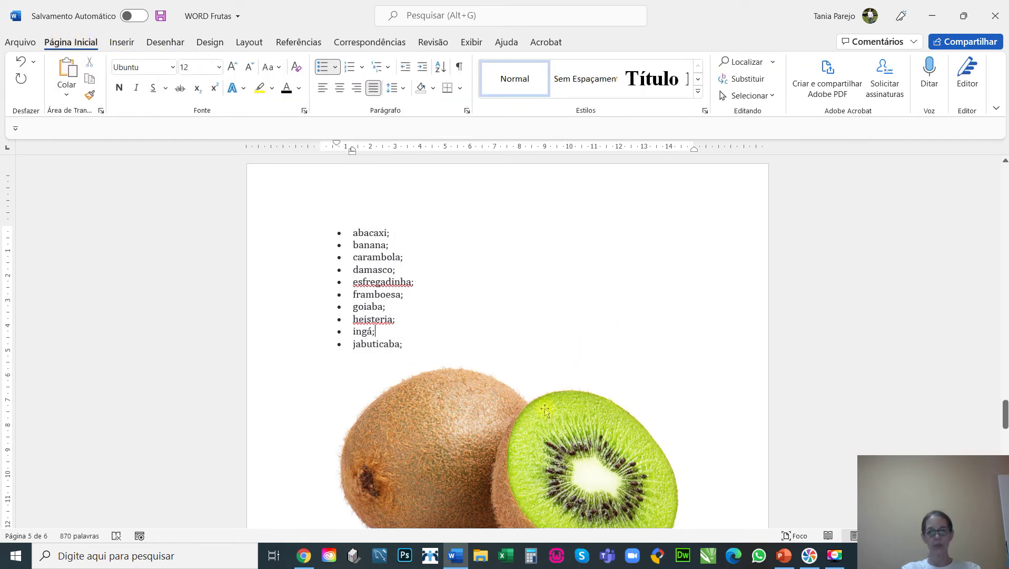
Step: Shrink the kiwi image proportionally to about seven tenths of the text-column width and move its caption onto its own line below
{"action": "left_click", "coordinate": [492, 432]}
{"action": "scroll", "coordinate": [489, 418], "scroll_direction": "down", "scroll_amount": 1}
{"action": "scroll", "coordinate": [489, 419], "scroll_direction": "down", "scroll_amount": 3}
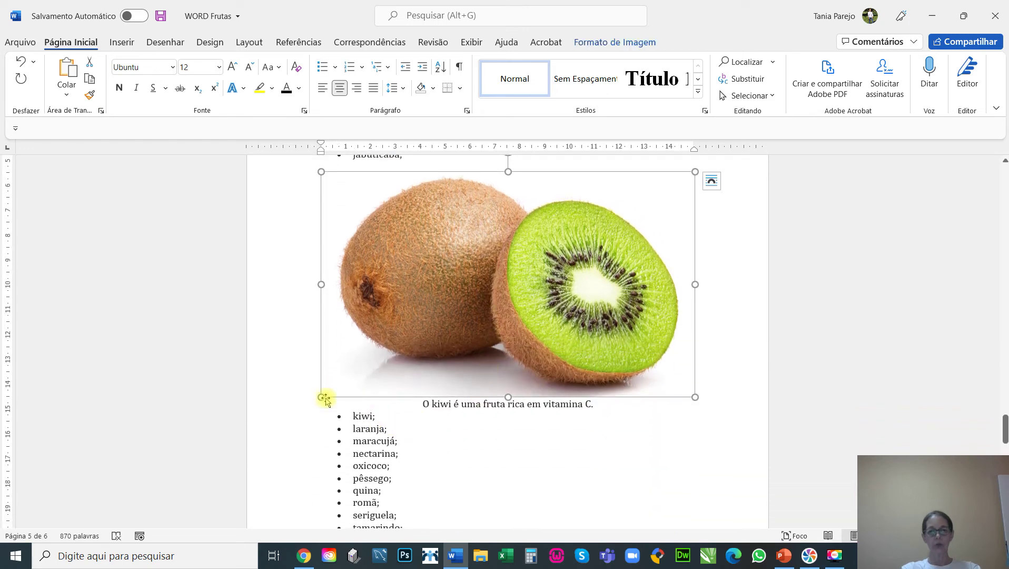
{"action": "left_click_drag", "start_coordinate": [322, 395], "coordinate": [426, 332]}
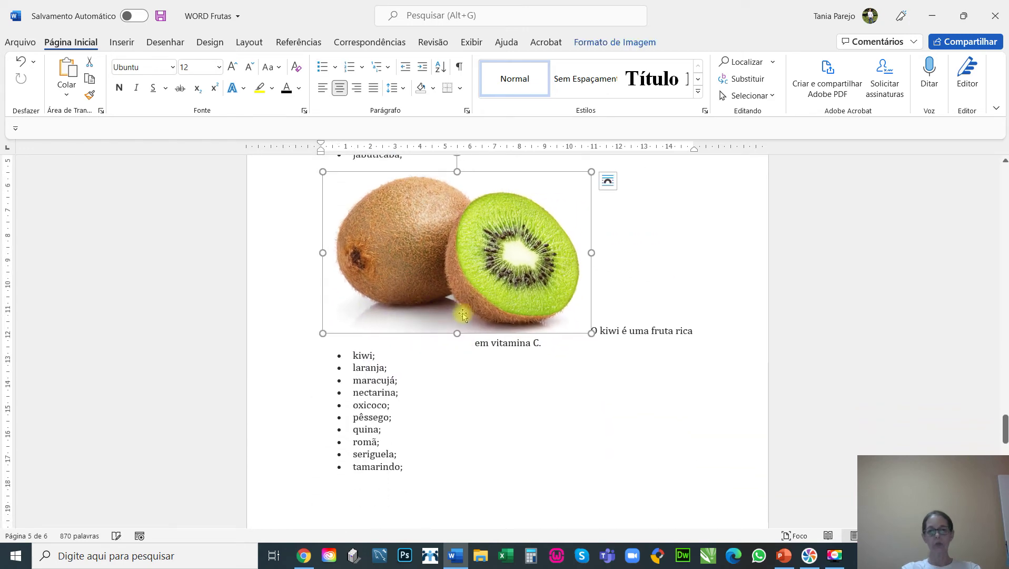
{"action": "left_click", "coordinate": [601, 338]}
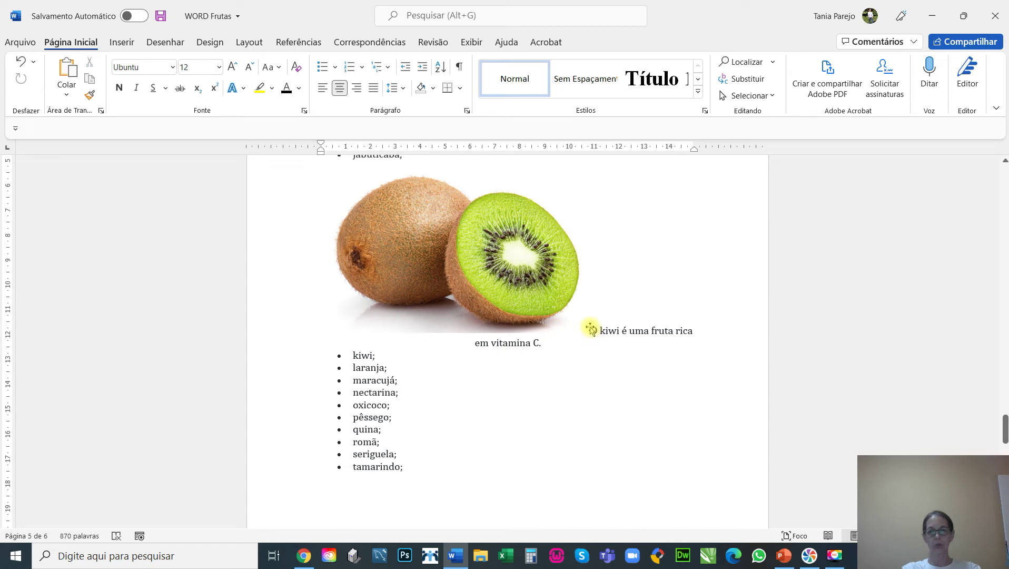
{"action": "key", "text": "ctrl+z"}
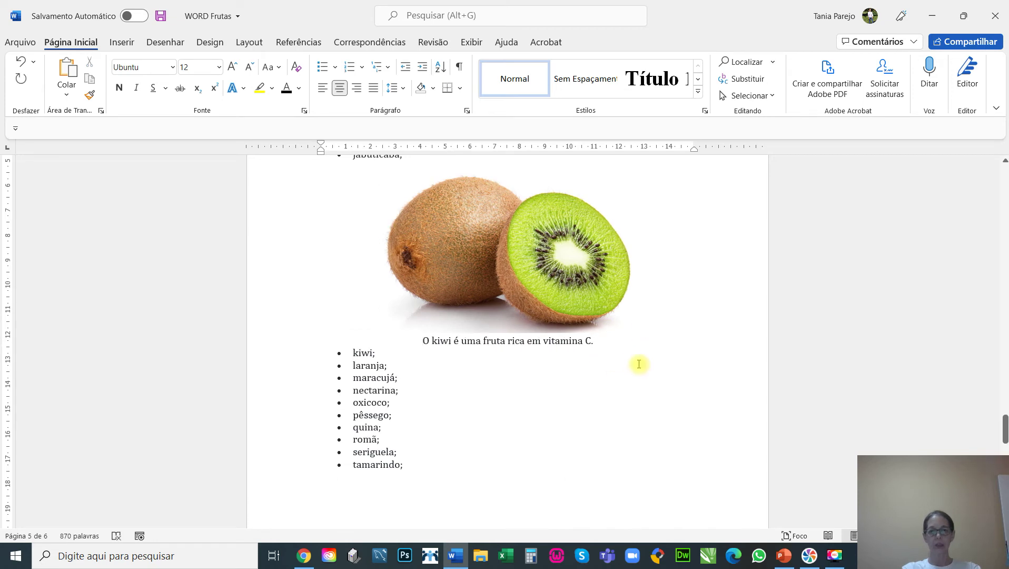
Step: Insert a blank line between the kiwi image's caption and the fruit list that starts with "kiwi"
{"action": "left_click", "coordinate": [638, 337]}
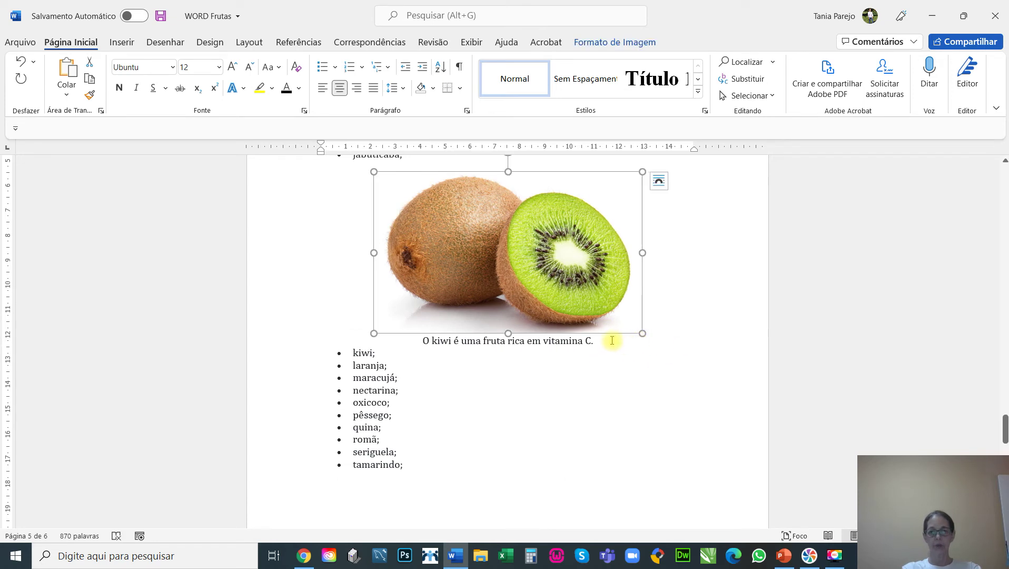
{"action": "left_click", "coordinate": [613, 342]}
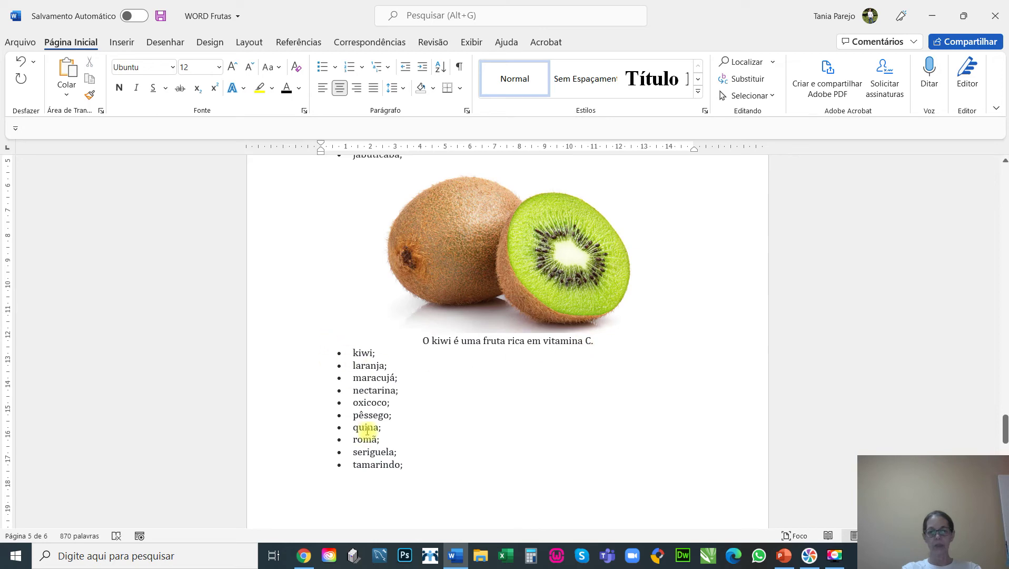
{"action": "key", "text": "Return"}
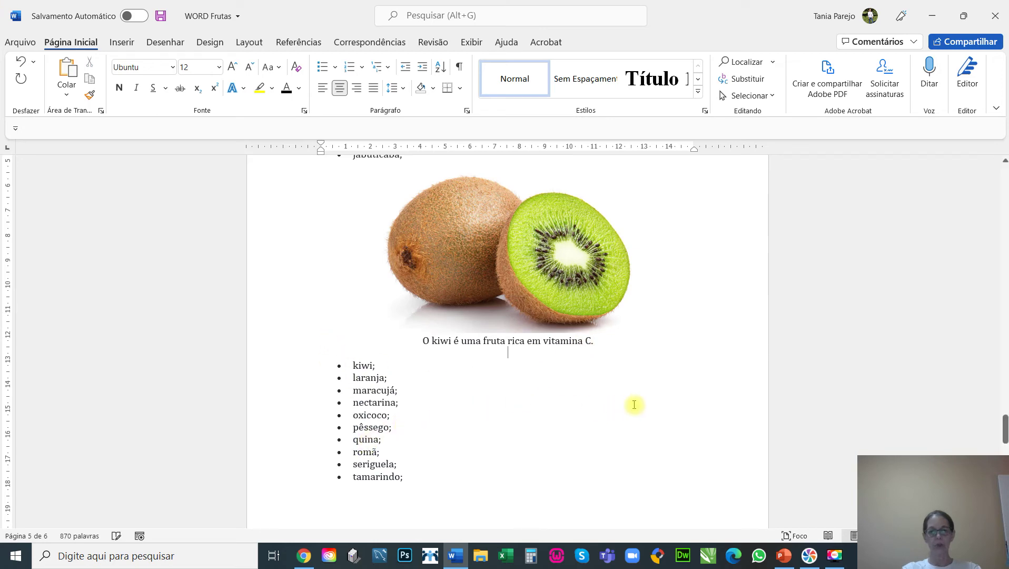
Step: Shrink the kiwi image further, proportionally, to about three fifths of the text-column width
{"action": "scroll", "coordinate": [634, 404], "scroll_direction": "down", "scroll_amount": 15}
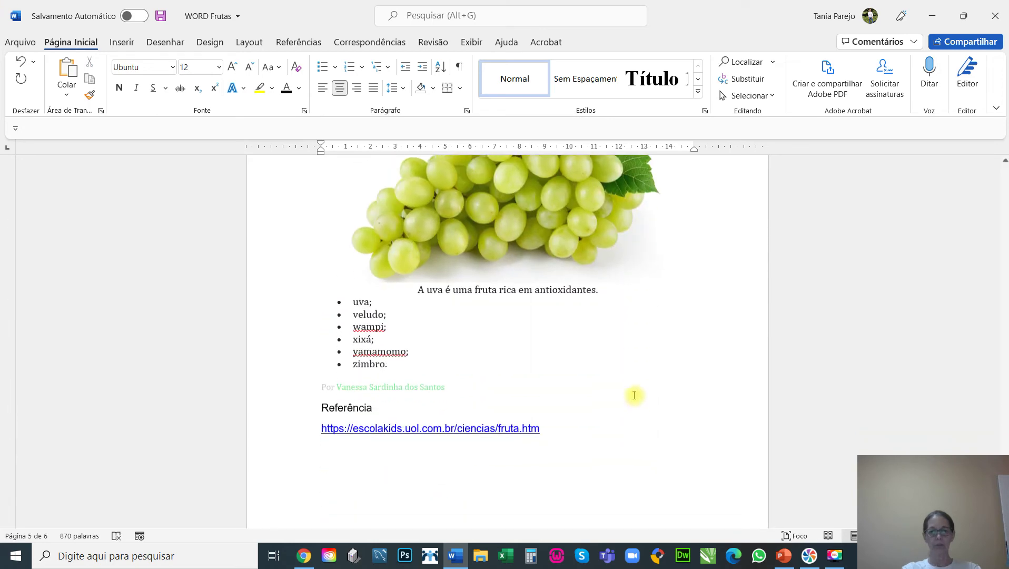
{"action": "scroll", "coordinate": [634, 395], "scroll_direction": "down", "scroll_amount": 2}
{"action": "scroll", "coordinate": [632, 389], "scroll_direction": "up", "scroll_amount": 10}
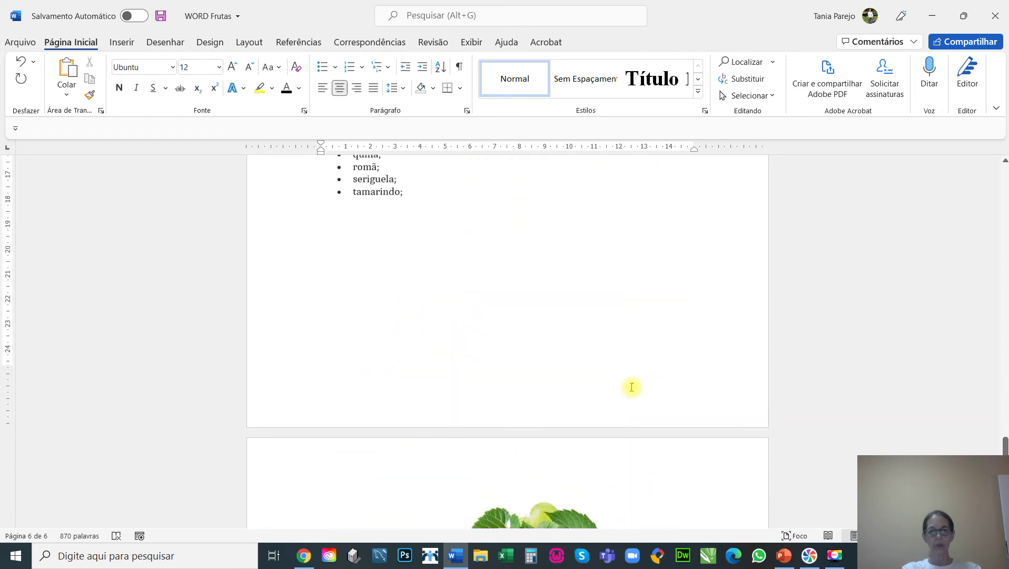
{"action": "scroll", "coordinate": [629, 387], "scroll_direction": "up", "scroll_amount": 4}
{"action": "scroll", "coordinate": [487, 395], "scroll_direction": "down", "scroll_amount": 3}
{"action": "scroll", "coordinate": [488, 394], "scroll_direction": "up", "scroll_amount": 3}
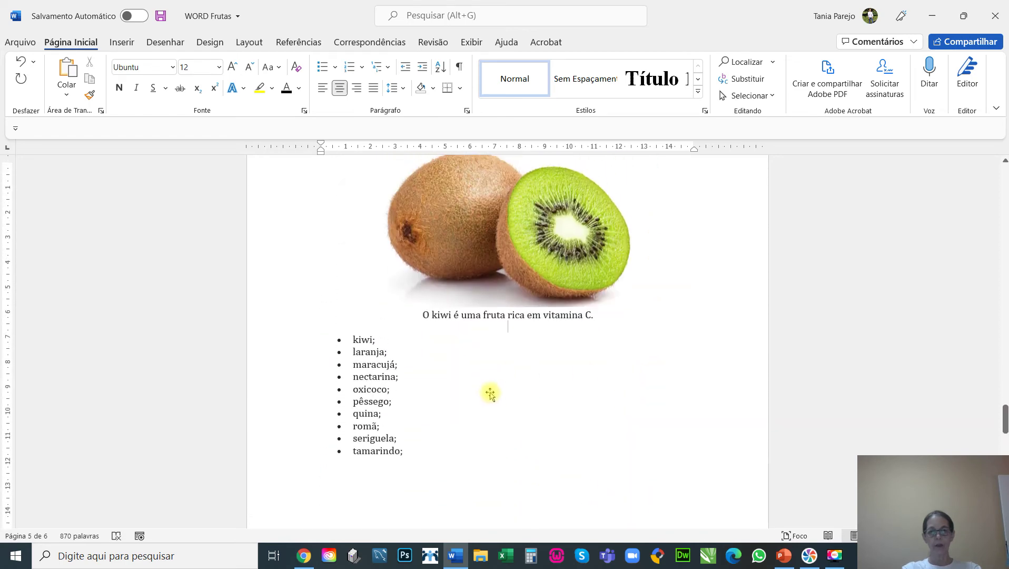
{"action": "scroll", "coordinate": [490, 394], "scroll_direction": "up", "scroll_amount": 3}
{"action": "left_click", "coordinate": [424, 446]}
{"action": "left_click_drag", "start_coordinate": [374, 490], "coordinate": [397, 458]}
{"action": "left_click", "coordinate": [649, 457]}
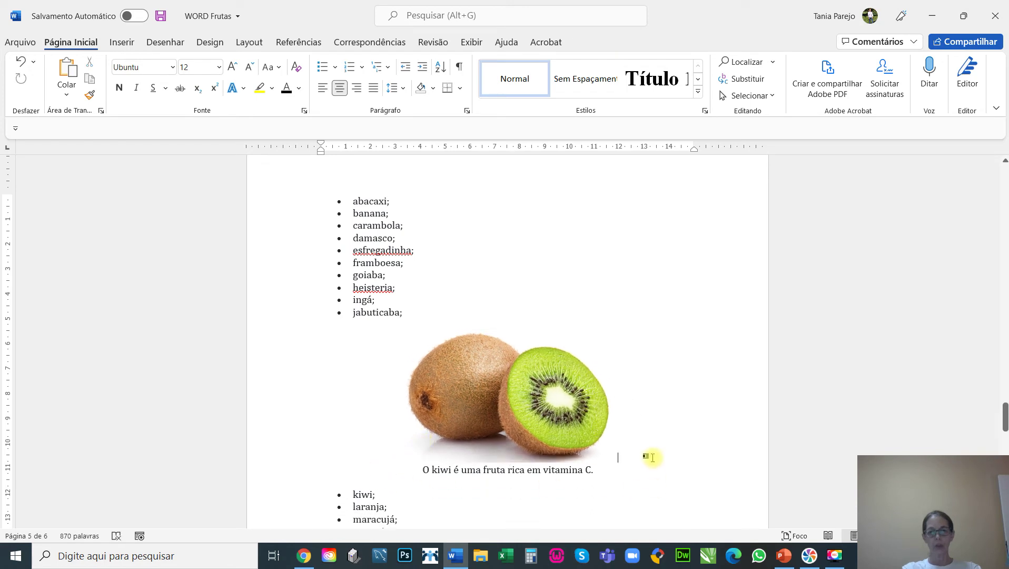
Step: Shrink the grape image proportionally to about two fifths of the text-column width and move its caption onto its own line below
{"action": "scroll", "coordinate": [648, 453], "scroll_direction": "down", "scroll_amount": 10}
{"action": "scroll", "coordinate": [638, 440], "scroll_direction": "down", "scroll_amount": 3}
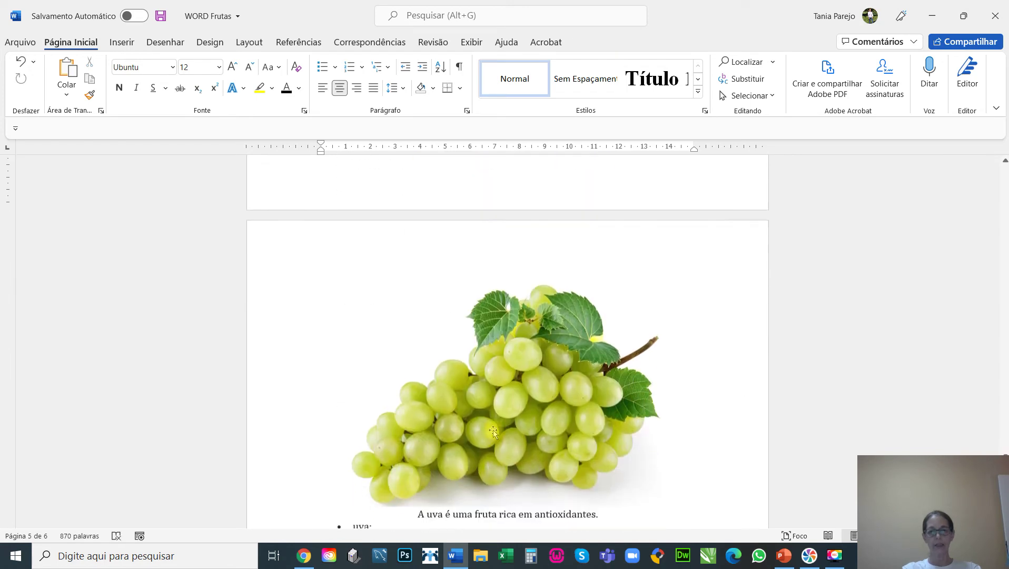
{"action": "left_click", "coordinate": [492, 430]}
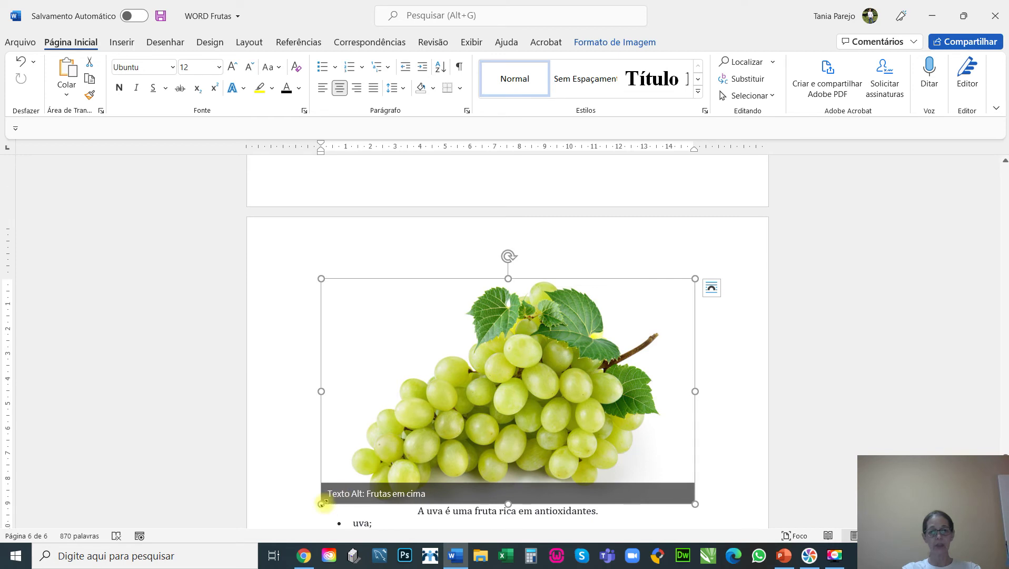
{"action": "left_click_drag", "start_coordinate": [323, 503], "coordinate": [532, 375]}
{"action": "scroll", "coordinate": [529, 342], "scroll_direction": "down", "scroll_amount": 3}
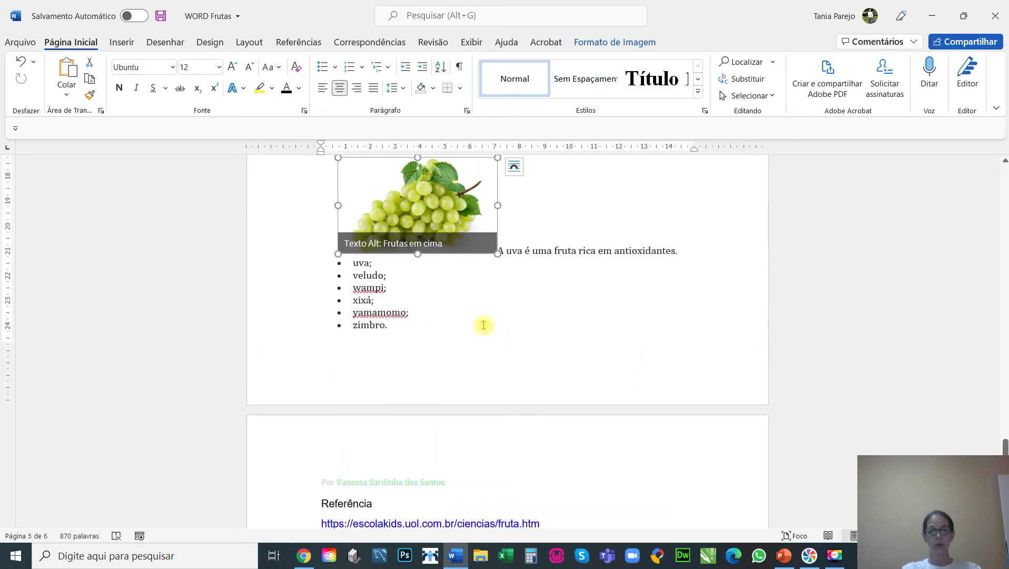
{"action": "scroll", "coordinate": [484, 325], "scroll_direction": "up", "scroll_amount": 3}
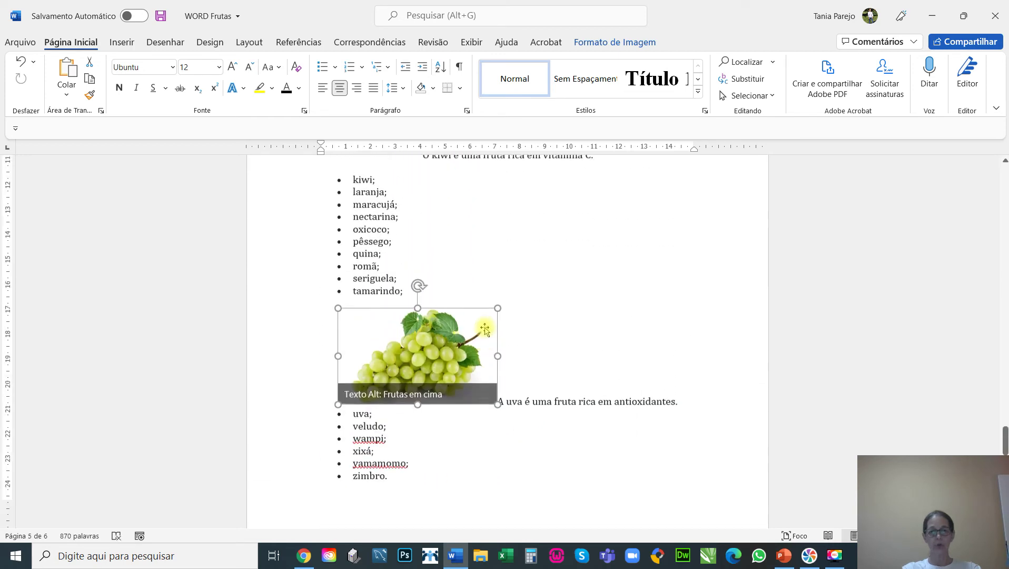
{"action": "left_click", "coordinate": [500, 408]}
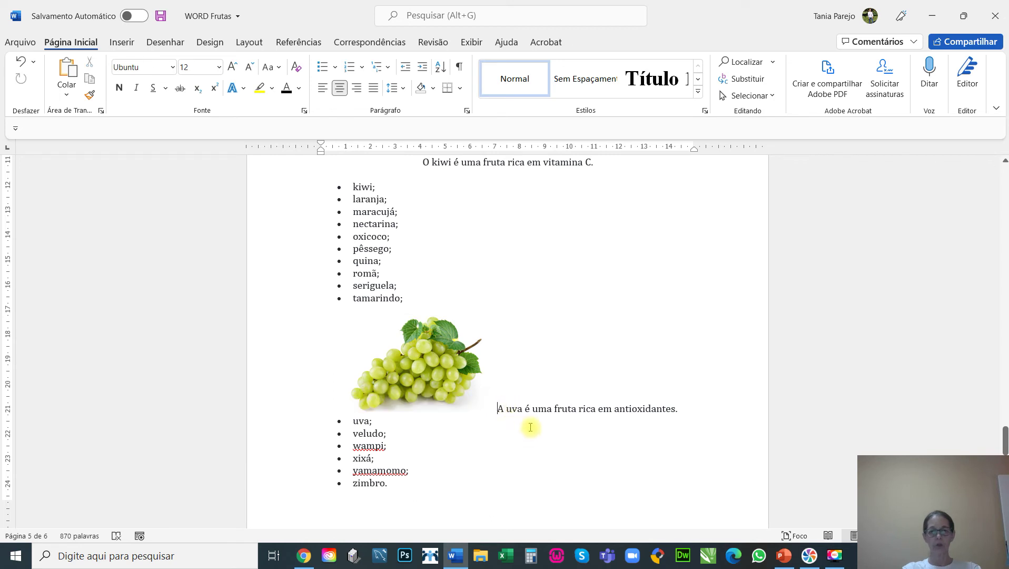
{"action": "key", "text": "Return"}
Step: Clear the formatting of the author credit line above "Referência" and set it in Arial, size 14
{"action": "scroll", "coordinate": [556, 419], "scroll_direction": "down", "scroll_amount": 6}
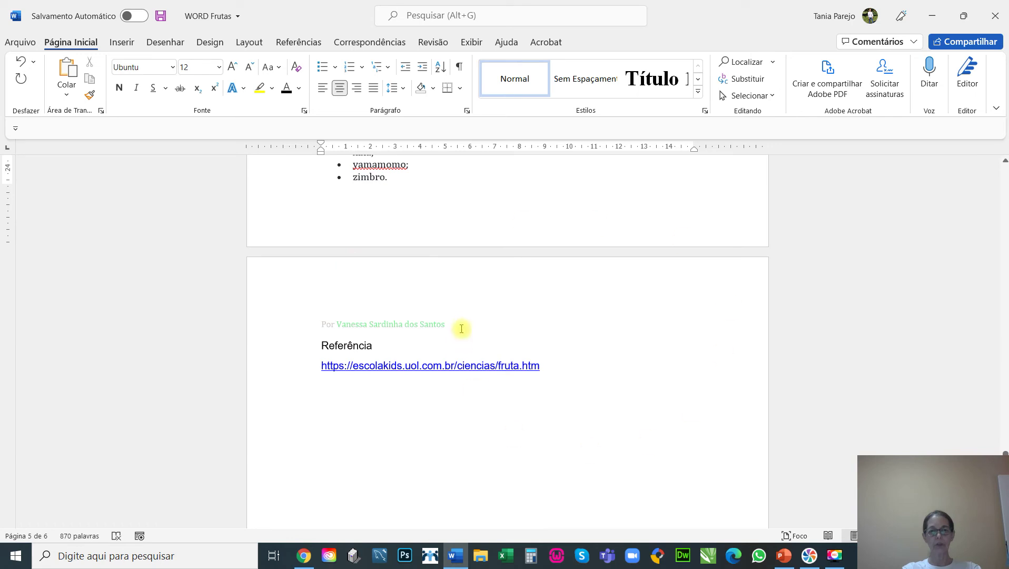
{"action": "left_click_drag", "start_coordinate": [461, 325], "coordinate": [300, 329]}
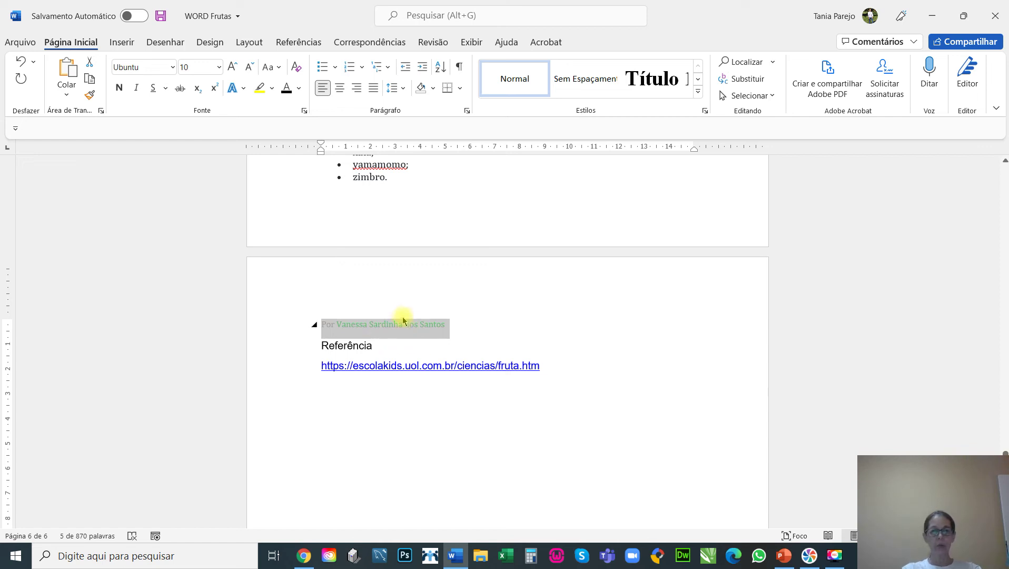
{"action": "left_click", "coordinate": [296, 68]}
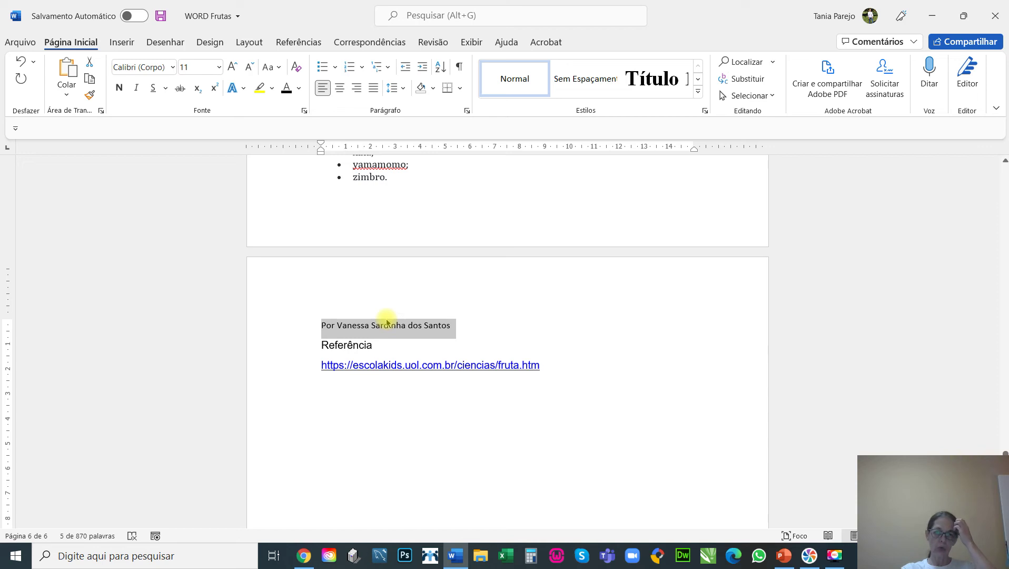
{"action": "left_click", "coordinate": [173, 67]}
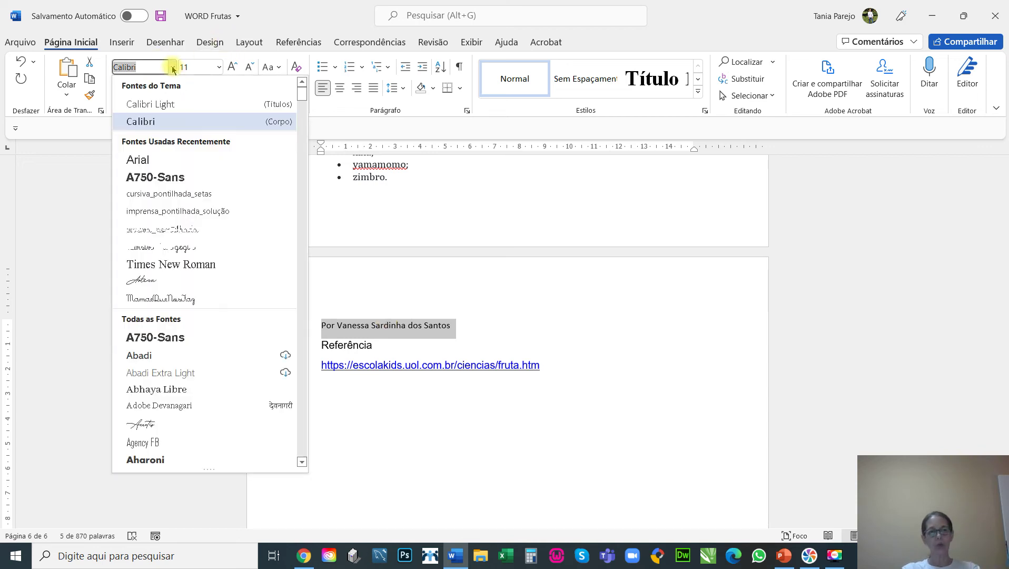
{"action": "left_click", "coordinate": [163, 160]}
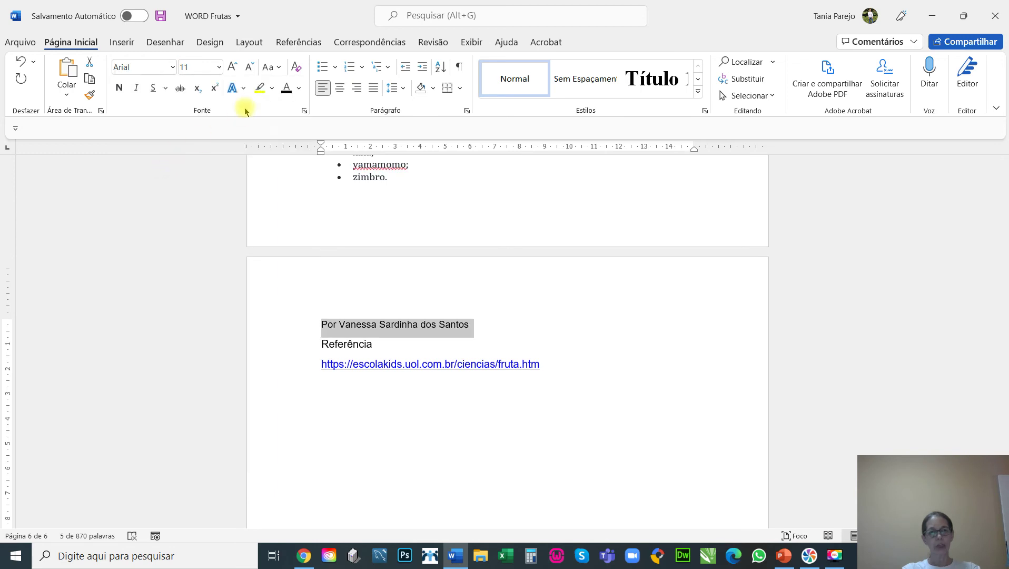
{"action": "left_click", "coordinate": [218, 67]}
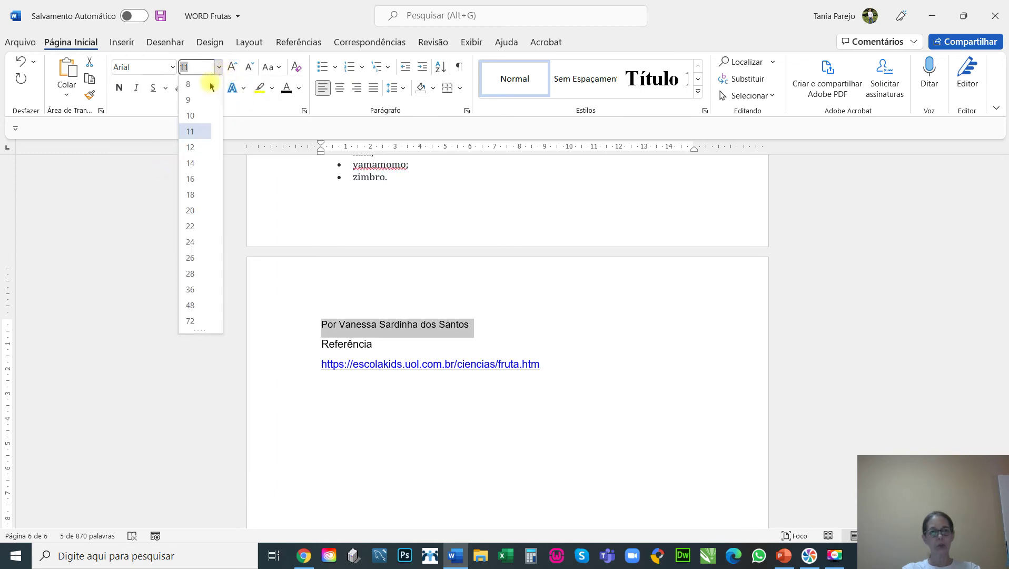
{"action": "left_click", "coordinate": [190, 164]}
{"action": "left_click", "coordinate": [515, 323]}
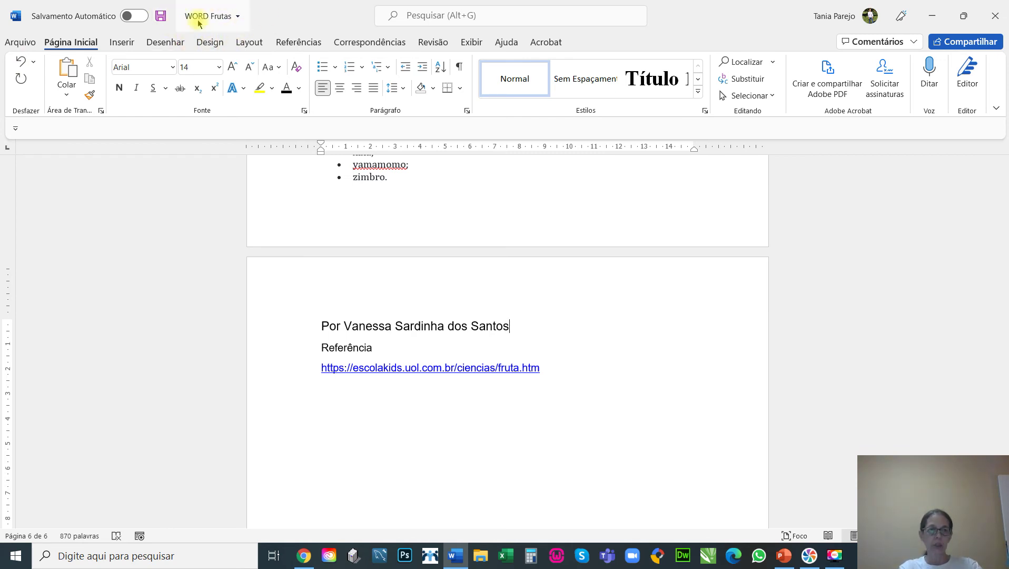
Step: Save the document as "WORD Frutas" in Word format (*.docx) in the Documents folder
{"action": "left_click", "coordinate": [19, 42]}
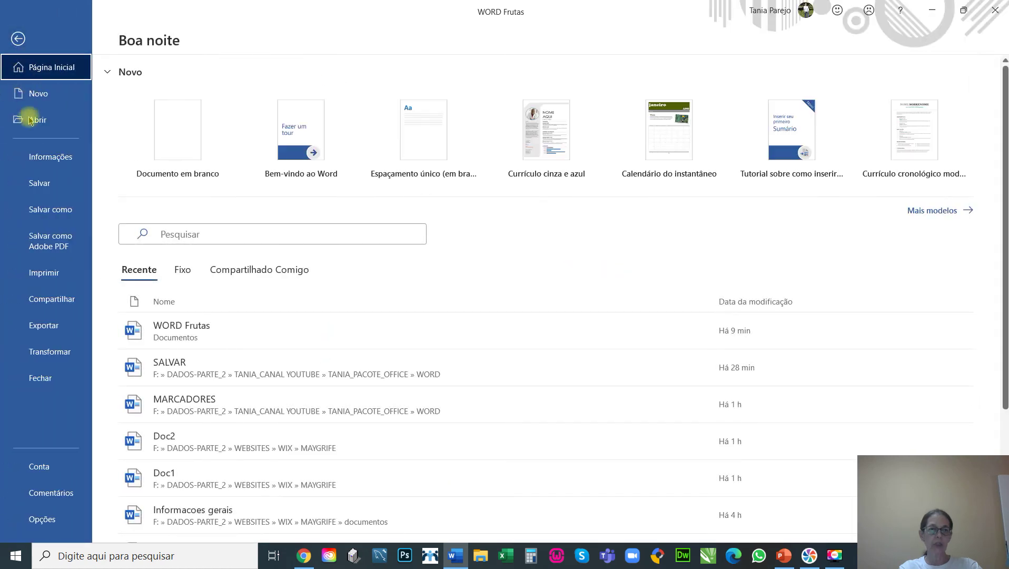
{"action": "left_click", "coordinate": [49, 209]}
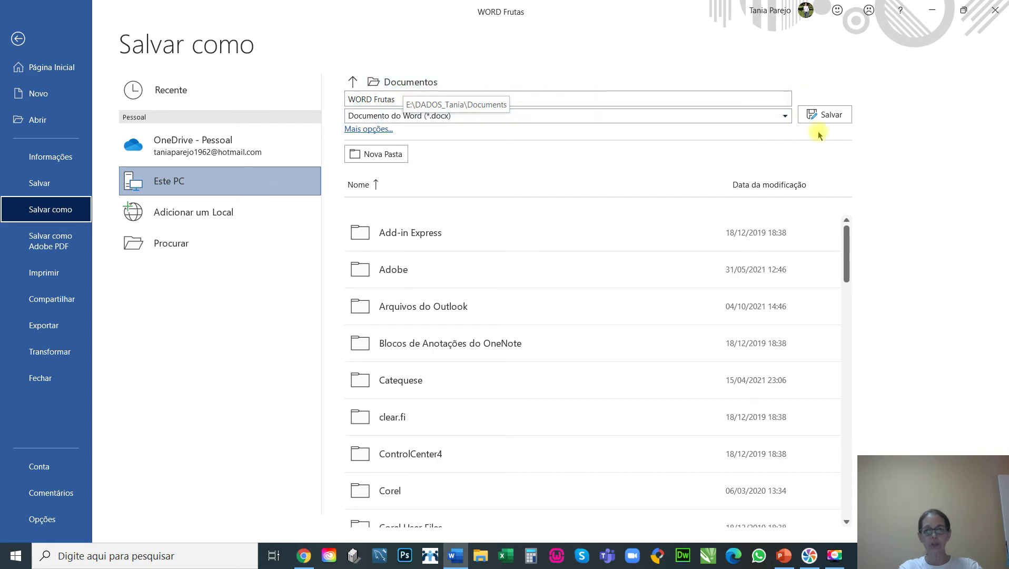
{"action": "left_click", "coordinate": [823, 115]}
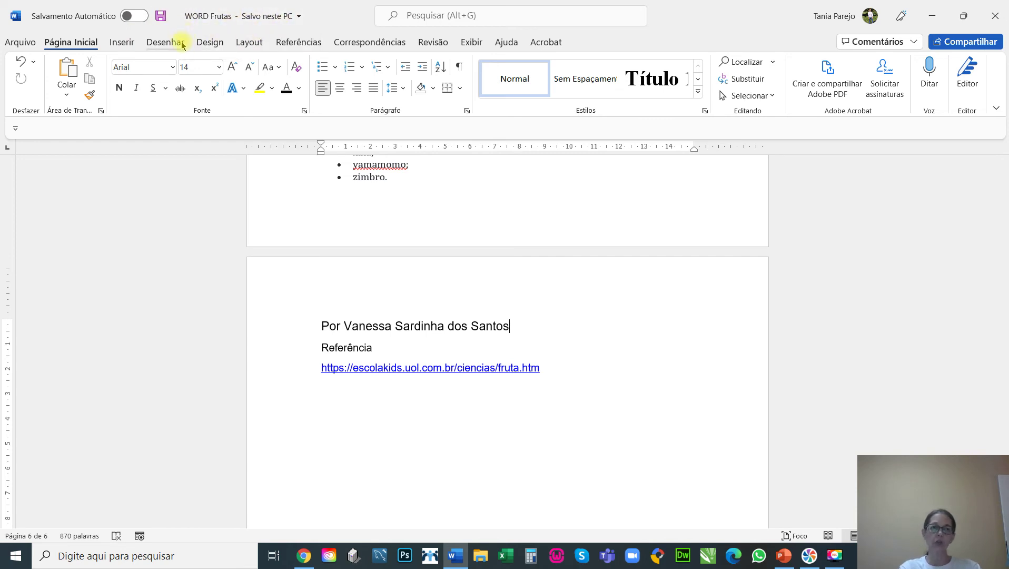
Step: Save the document again under its existing name and location
{"action": "left_click", "coordinate": [160, 17]}
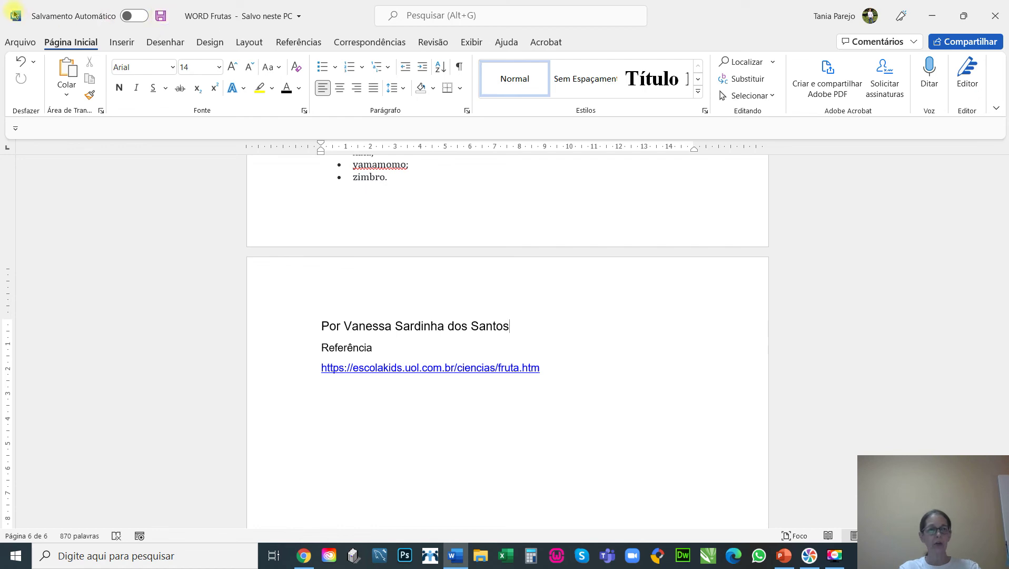
{"action": "left_click", "coordinate": [22, 42]}
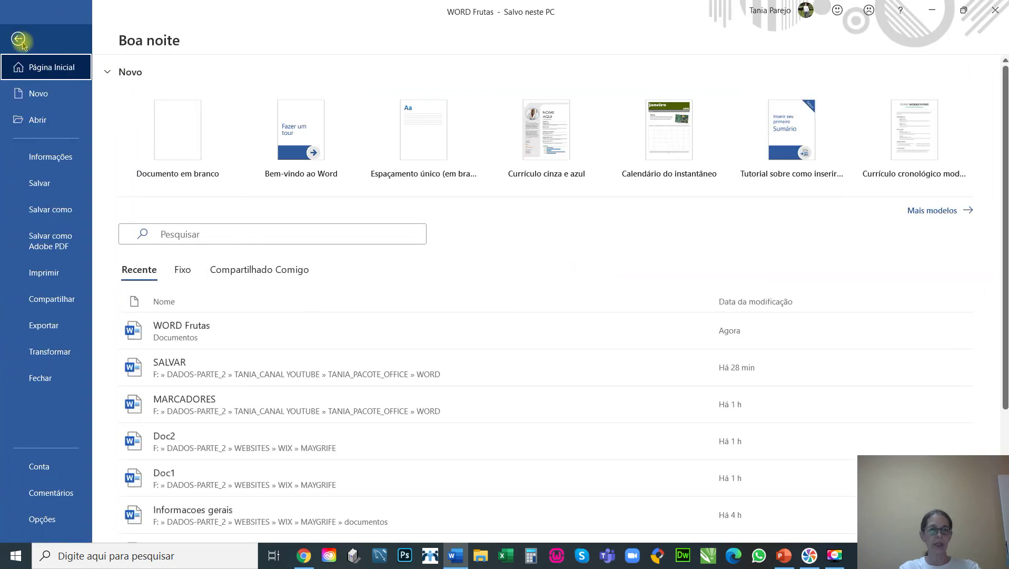
{"action": "left_click", "coordinate": [48, 186]}
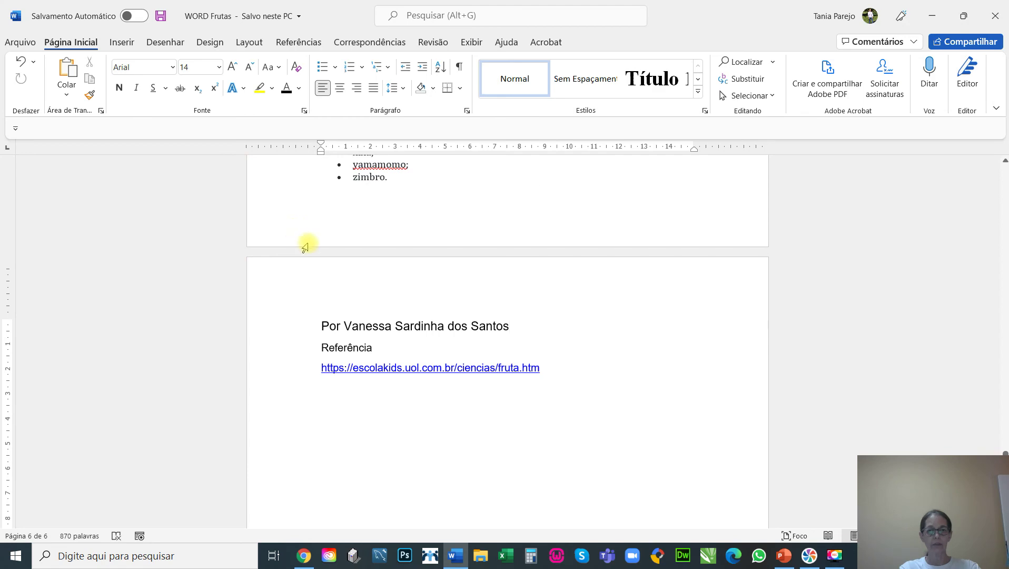
Step: Save a PDF (*.pdf) copy of the document as "WORD Frutas" in the Documents folder on this PC
{"action": "scroll", "coordinate": [452, 331], "scroll_direction": "up", "scroll_amount": 10}
{"action": "scroll", "coordinate": [453, 331], "scroll_direction": "up", "scroll_amount": 12}
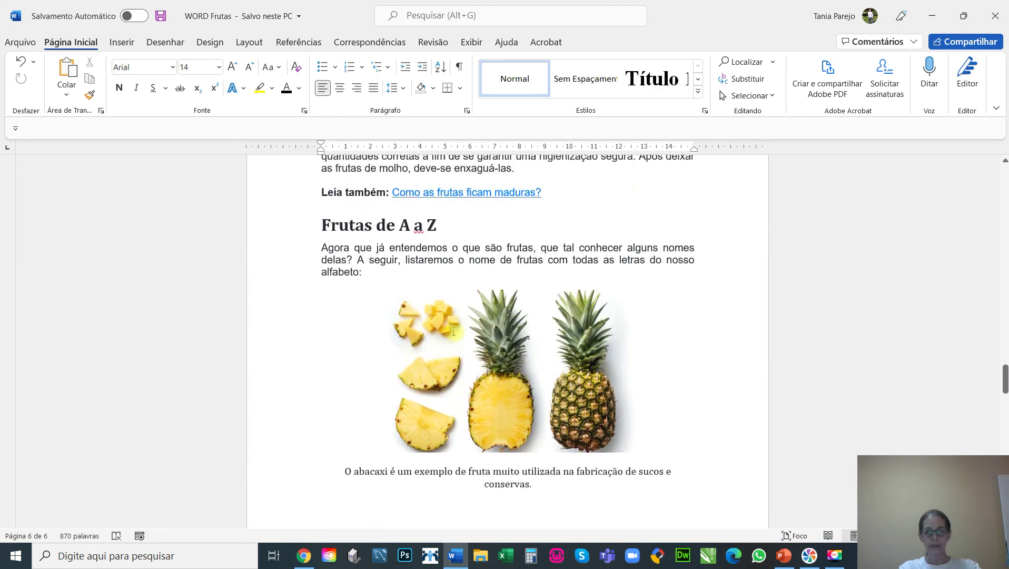
{"action": "scroll", "coordinate": [454, 331], "scroll_direction": "up", "scroll_amount": 12}
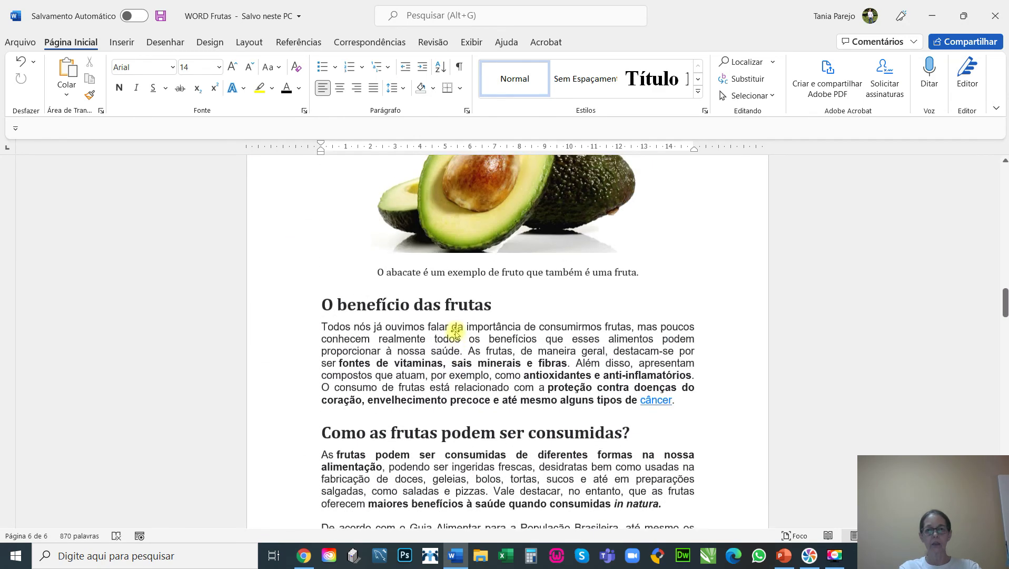
{"action": "scroll", "coordinate": [455, 331], "scroll_direction": "up", "scroll_amount": 12}
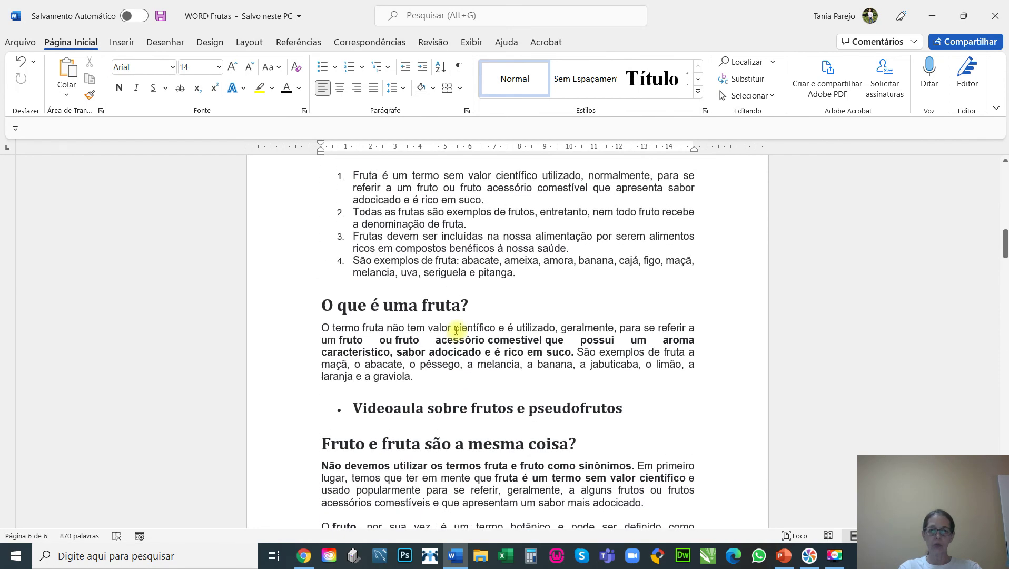
{"action": "scroll", "coordinate": [457, 333], "scroll_direction": "up", "scroll_amount": 3}
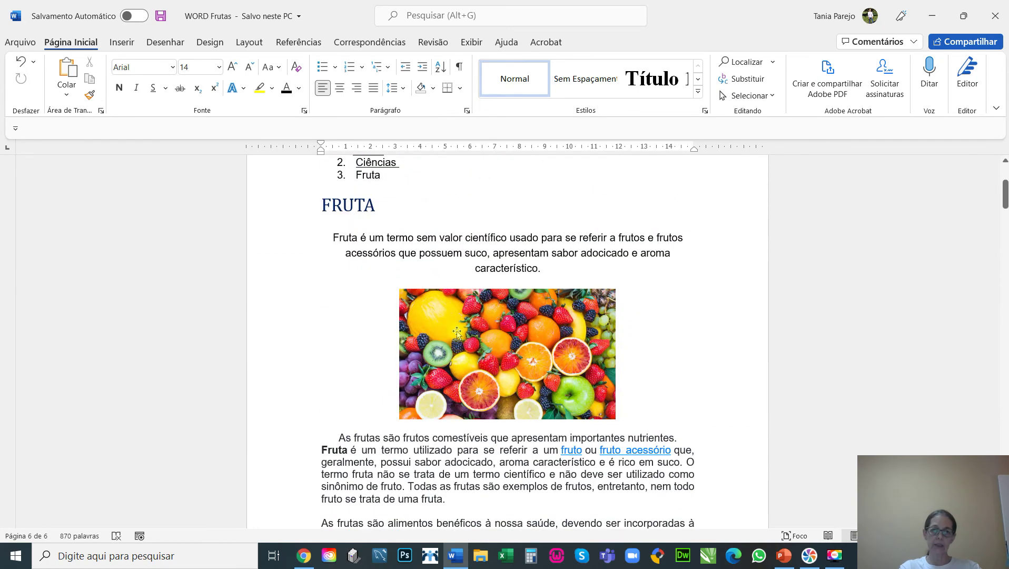
{"action": "left_click", "coordinate": [13, 44]}
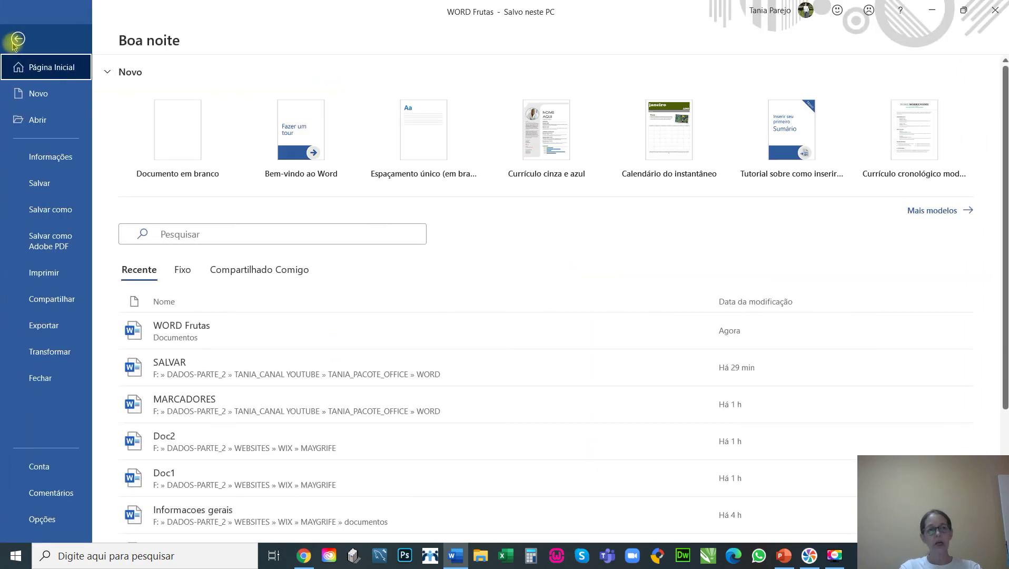
{"action": "left_click", "coordinate": [53, 210]}
{"action": "left_click", "coordinate": [268, 178]}
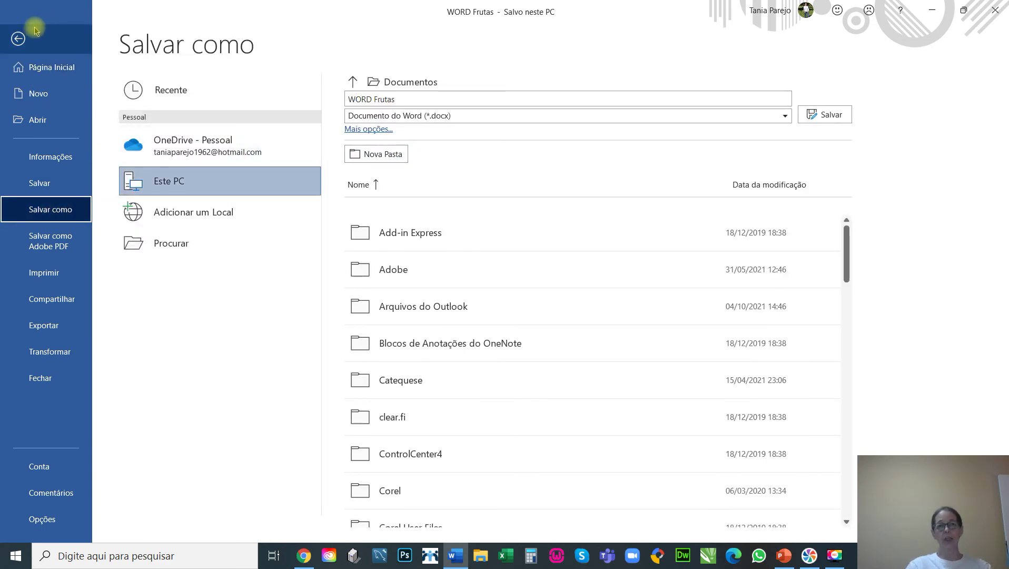
{"action": "left_click", "coordinate": [426, 117]}
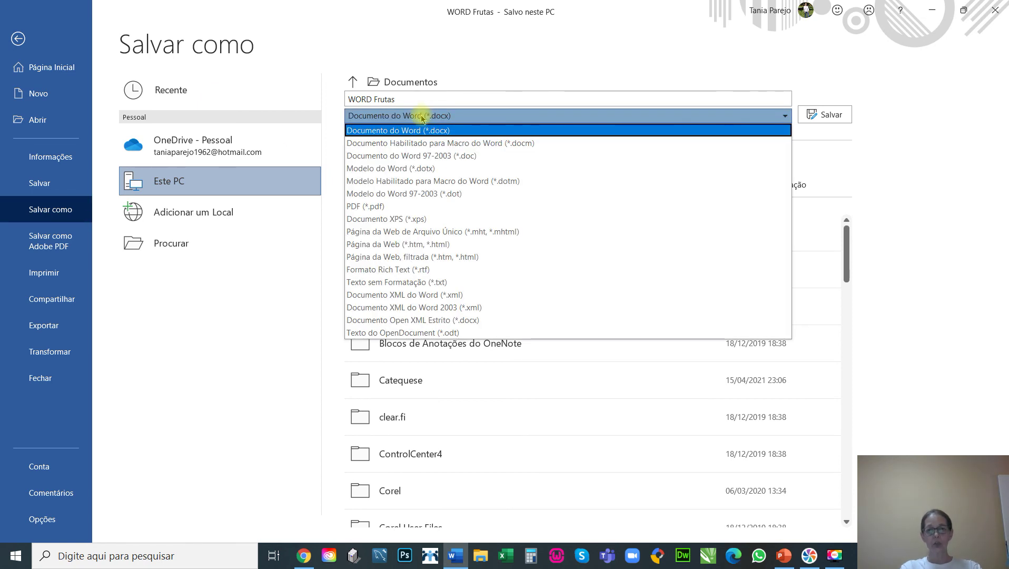
{"action": "left_click", "coordinate": [395, 207]}
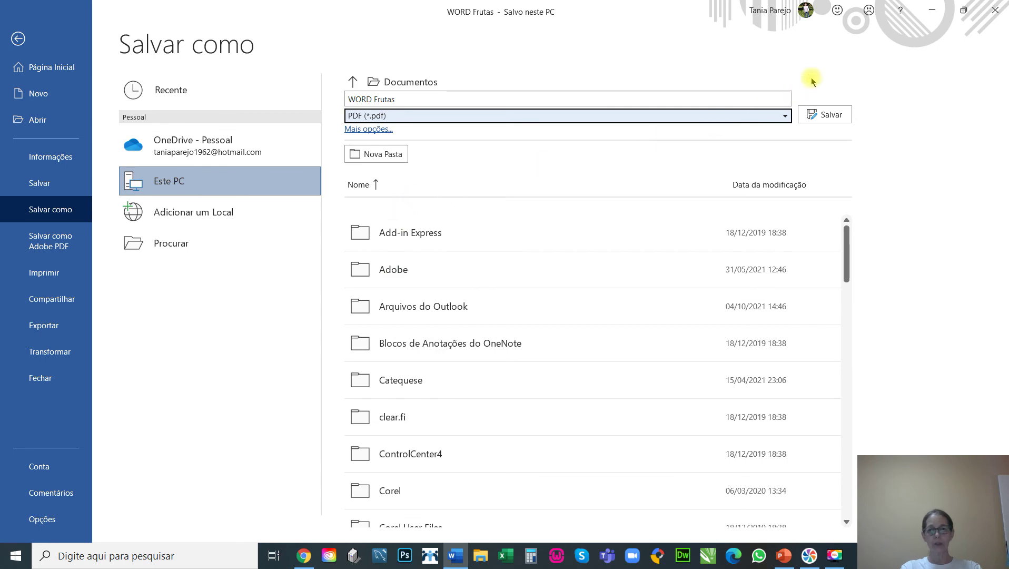
{"action": "left_click", "coordinate": [818, 118]}
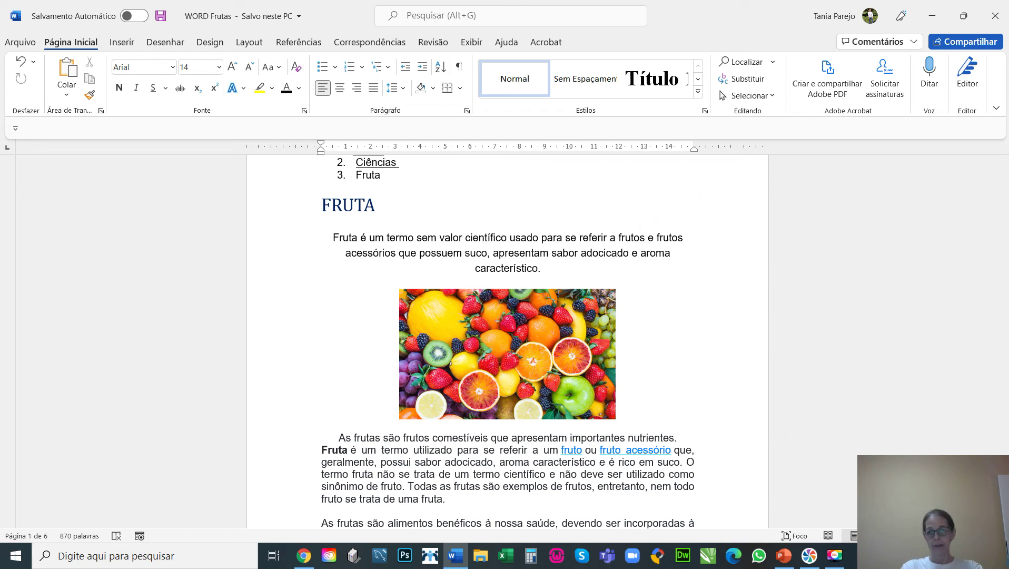
Step: Switch to the open PowerPoint presentation "Modelo Canal"
{"action": "left_click", "coordinate": [783, 555]}
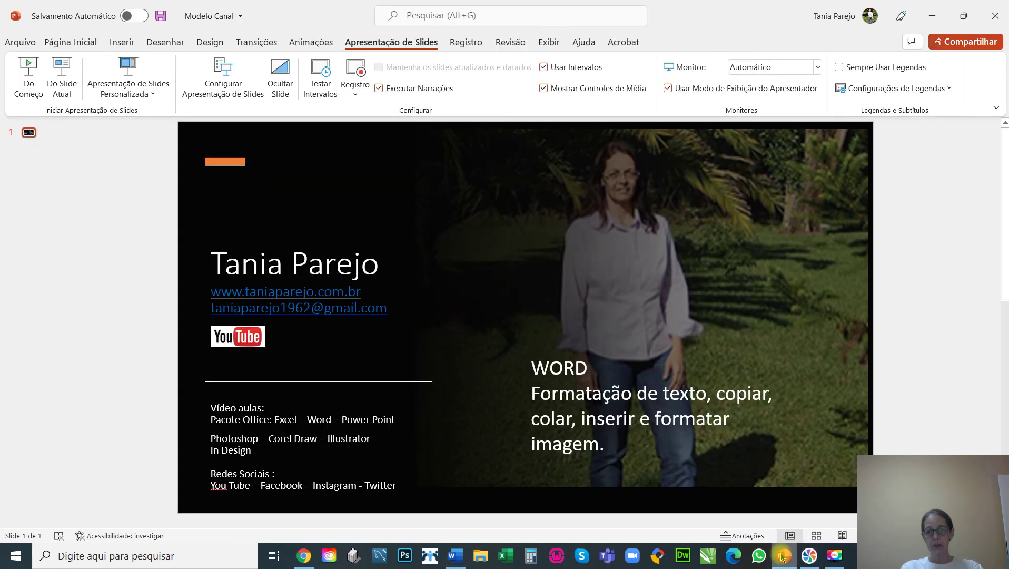